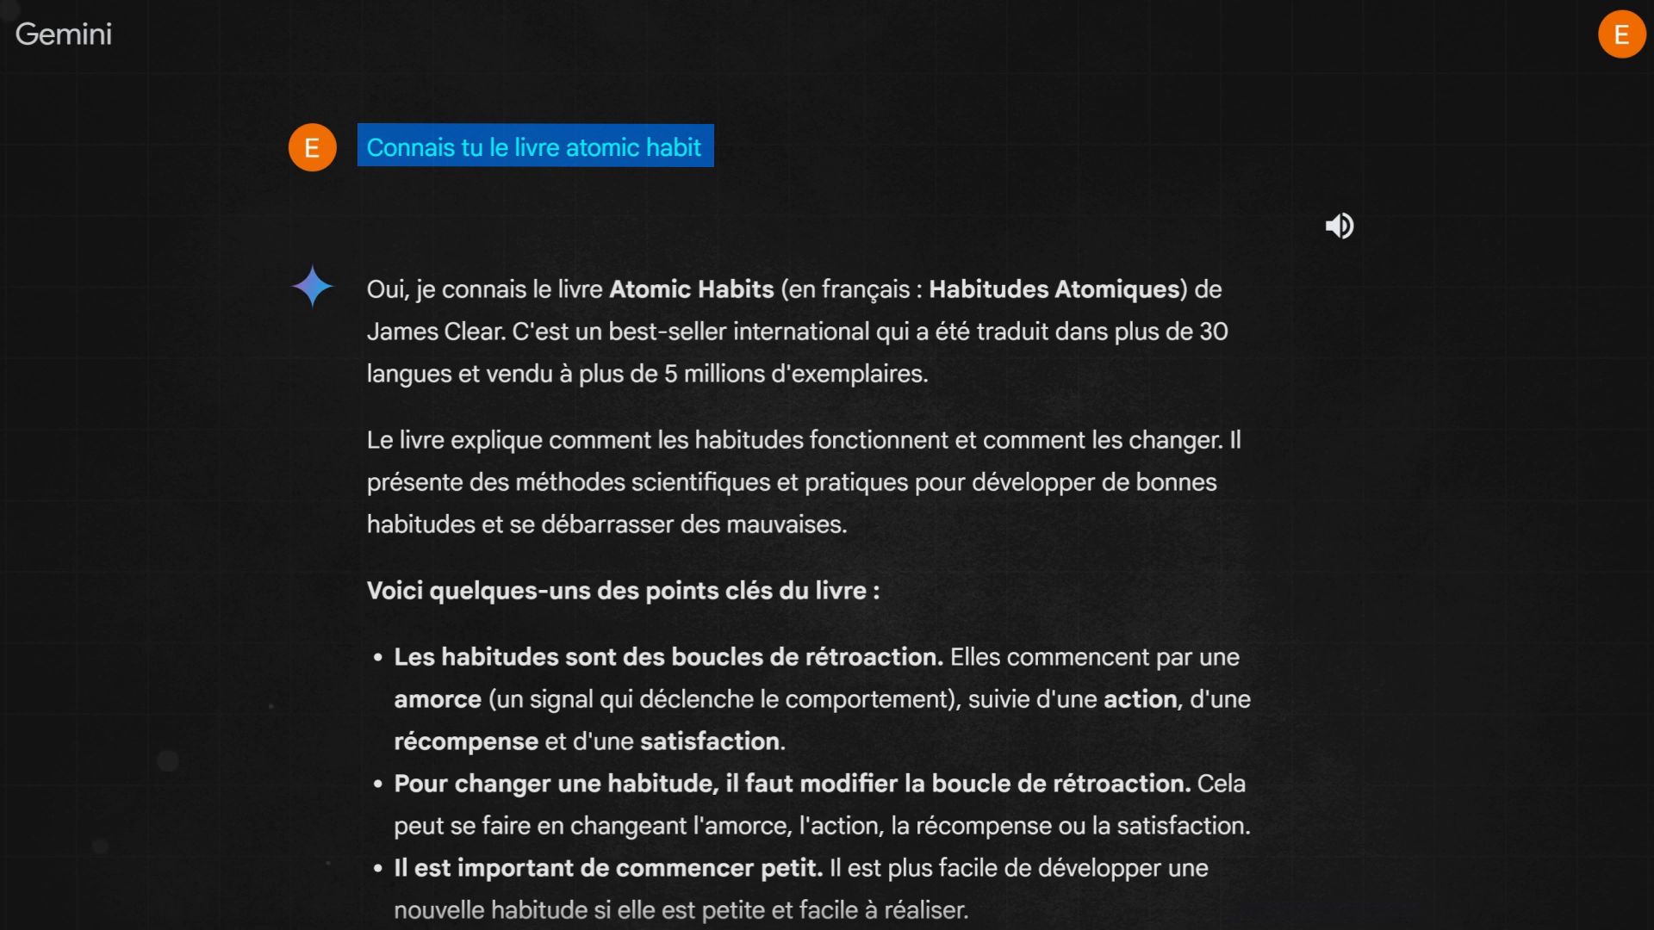
- Read Gemini's answers on Atomic Habits, the four-week application plan, the feedback loop and the short ebook preview about small habits
scroll(827, 509, "down", 6)
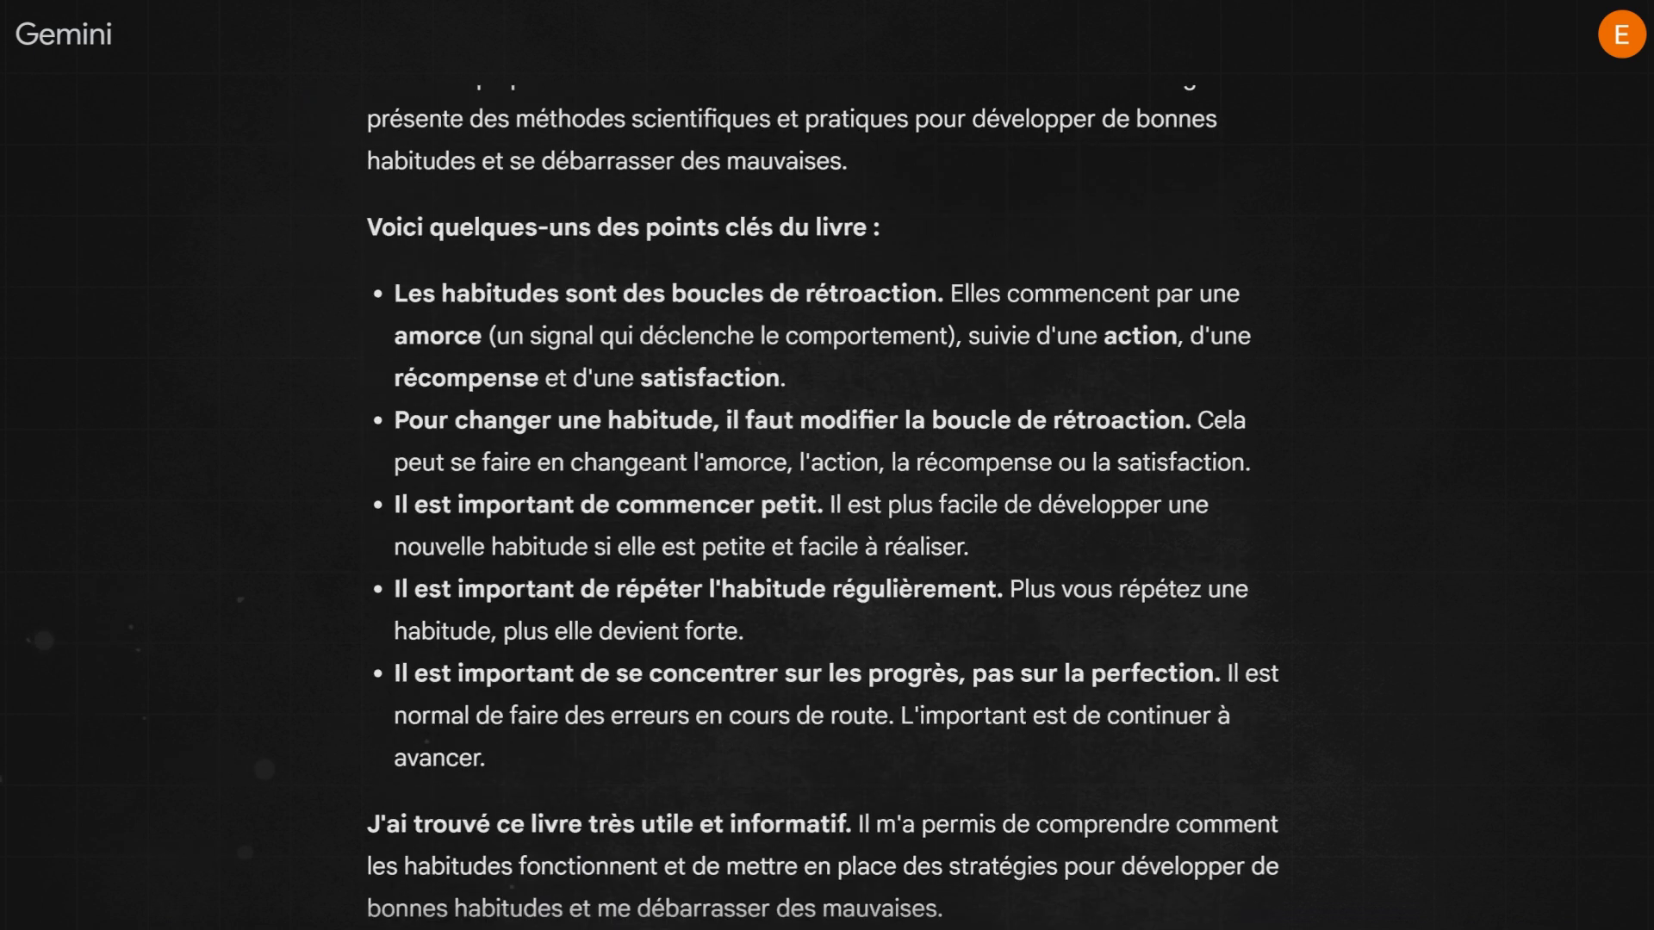
scroll(827, 508, "down", 5)
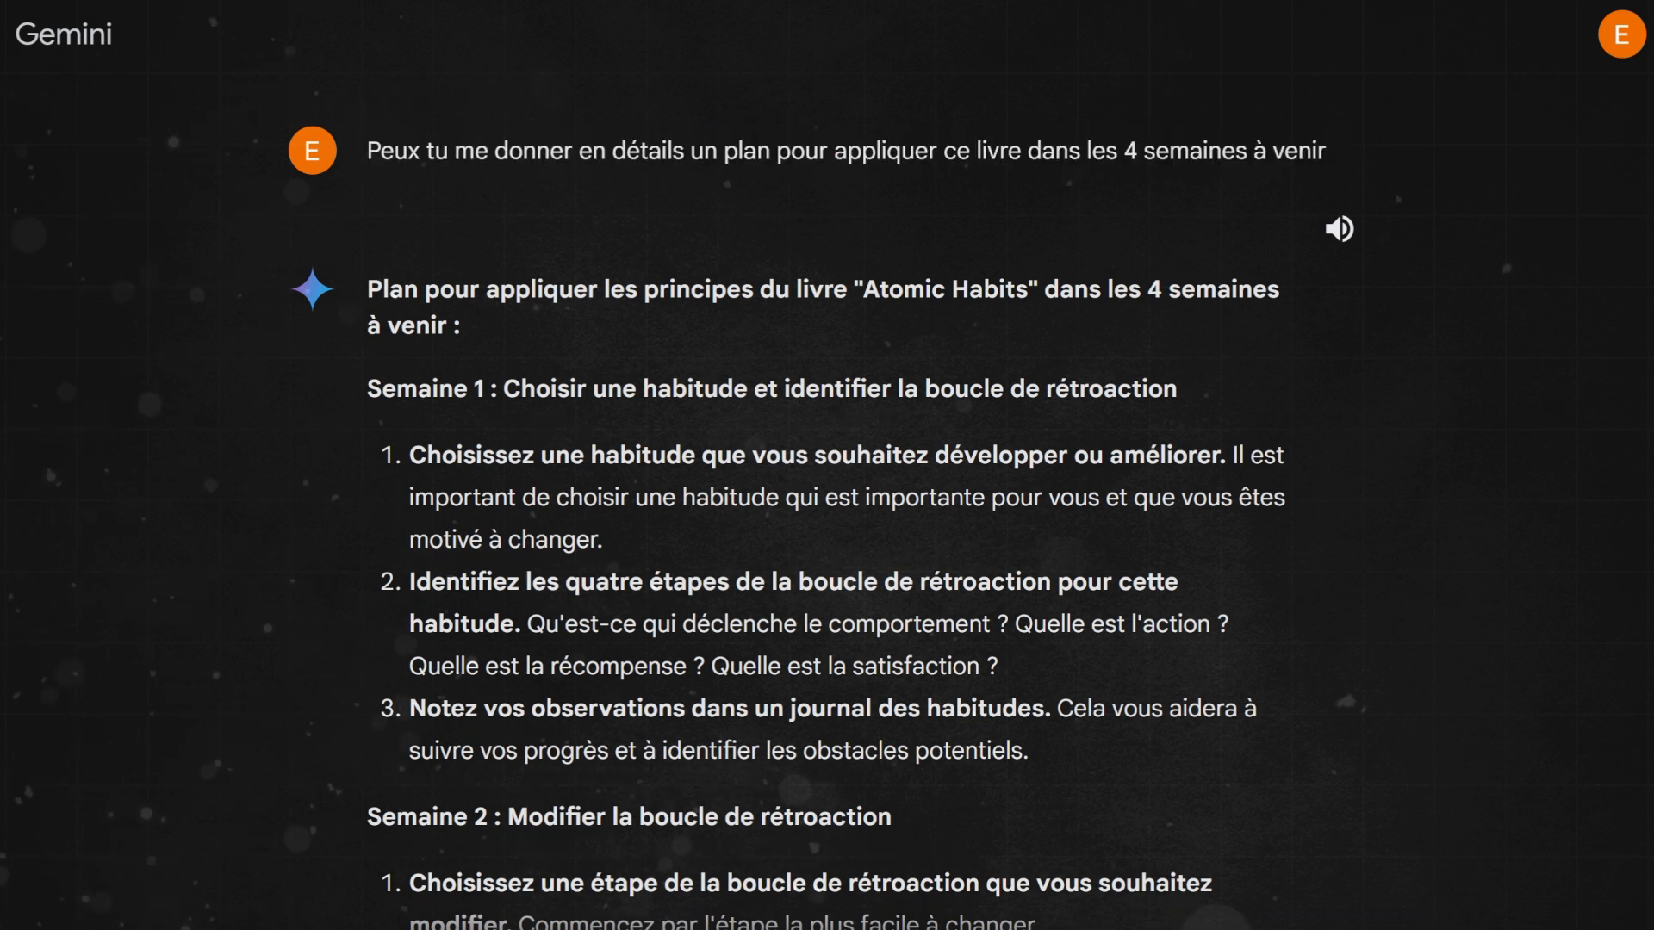
scroll(827, 516, "down", 15)
scroll(827, 517, "down", 8)
scroll(827, 517, "down", 3)
scroll(827, 517, "down", 2)
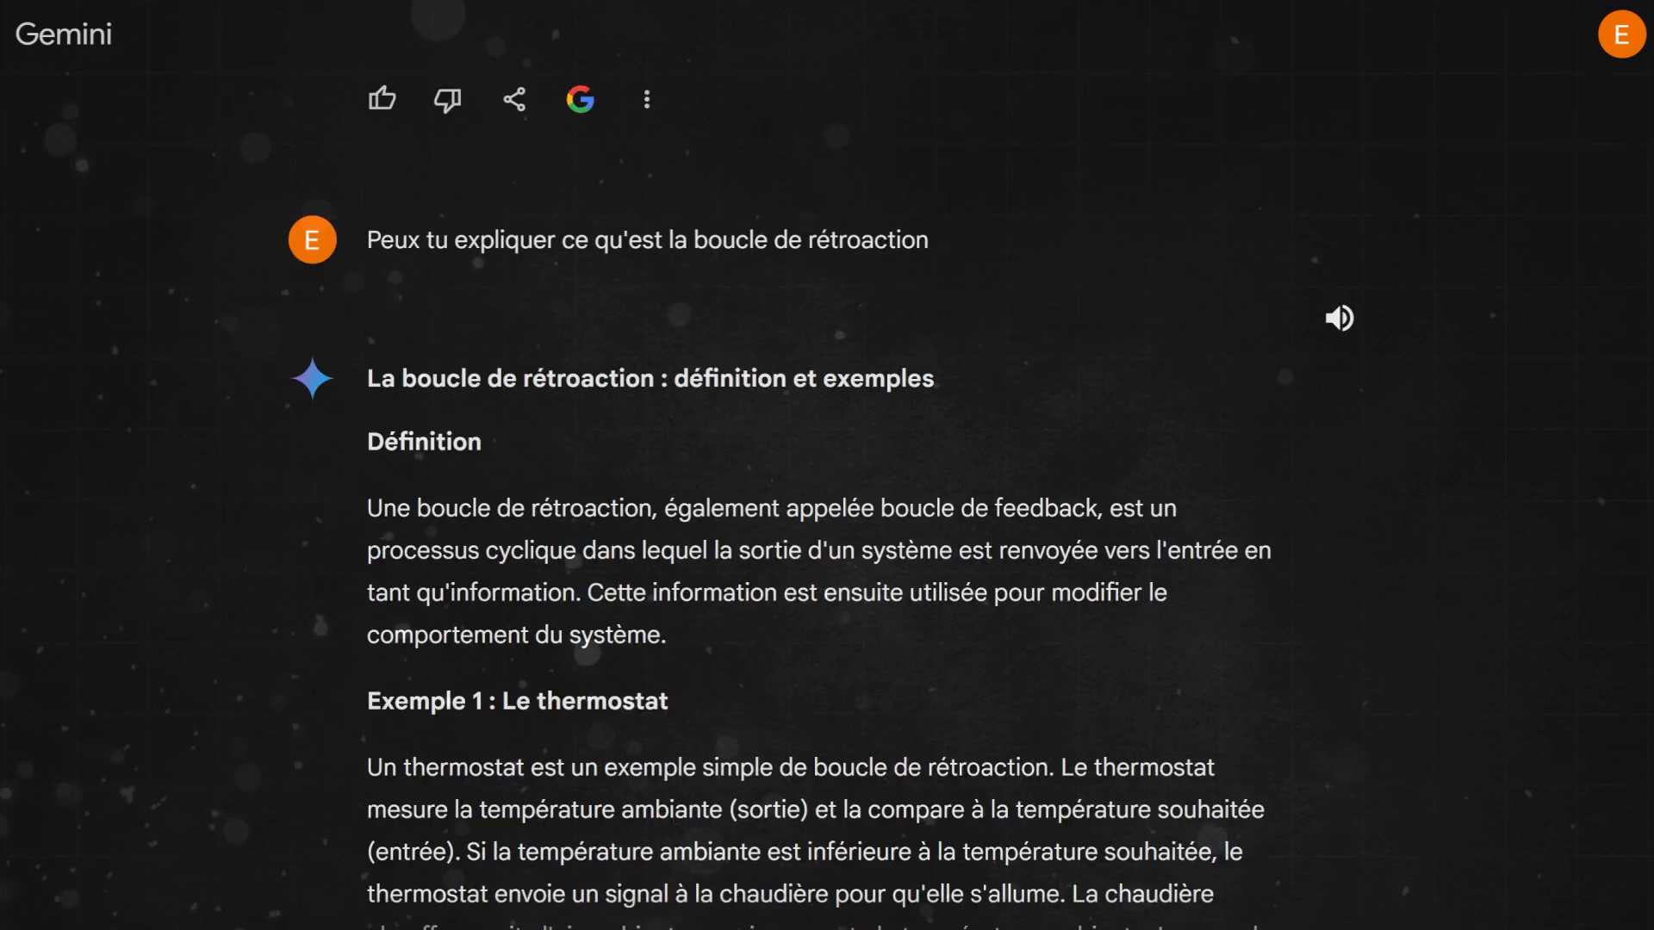
left_click_drag(360, 167, 907, 203)
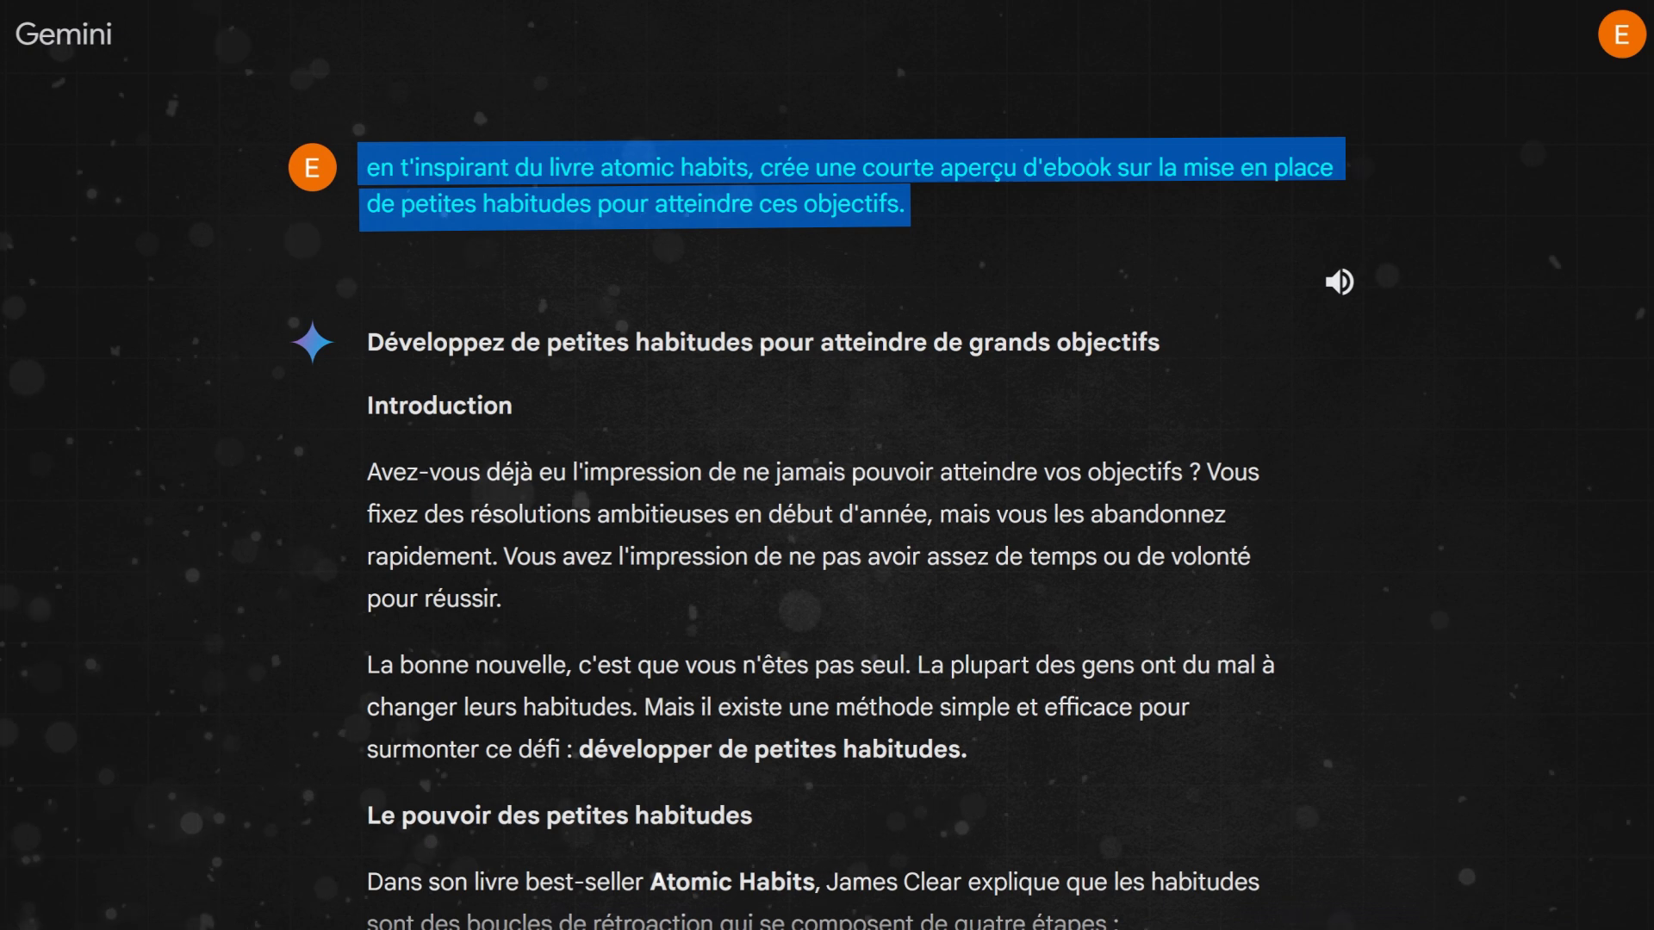
scroll(827, 517, "down", 8)
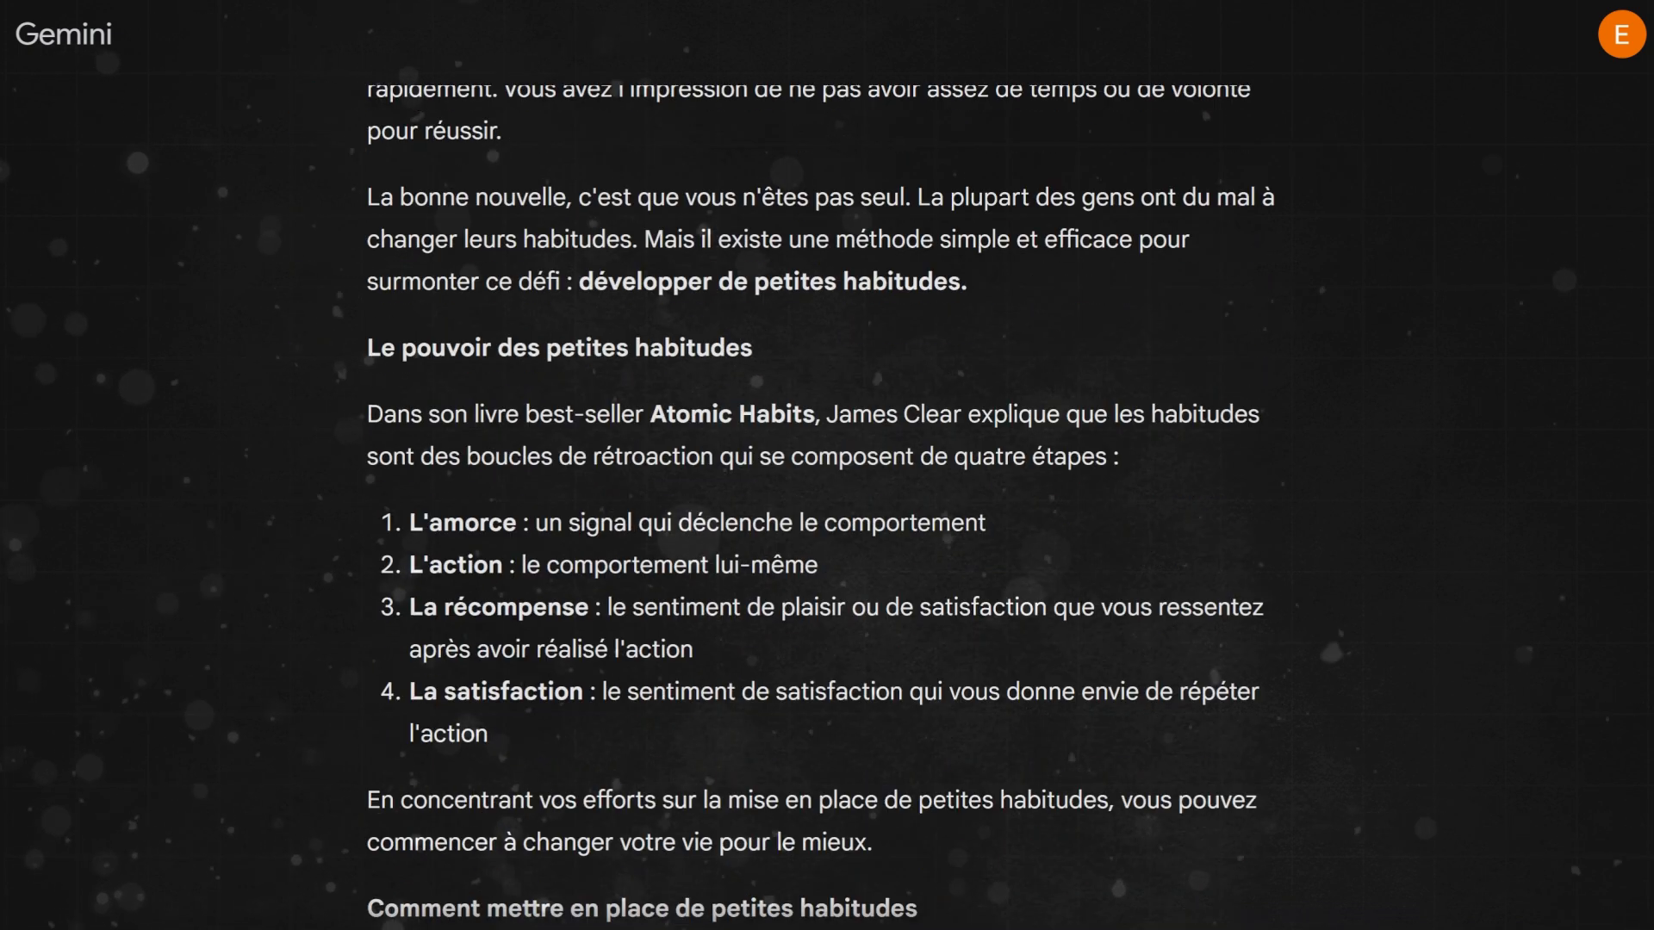
scroll(827, 516, "down", 10)
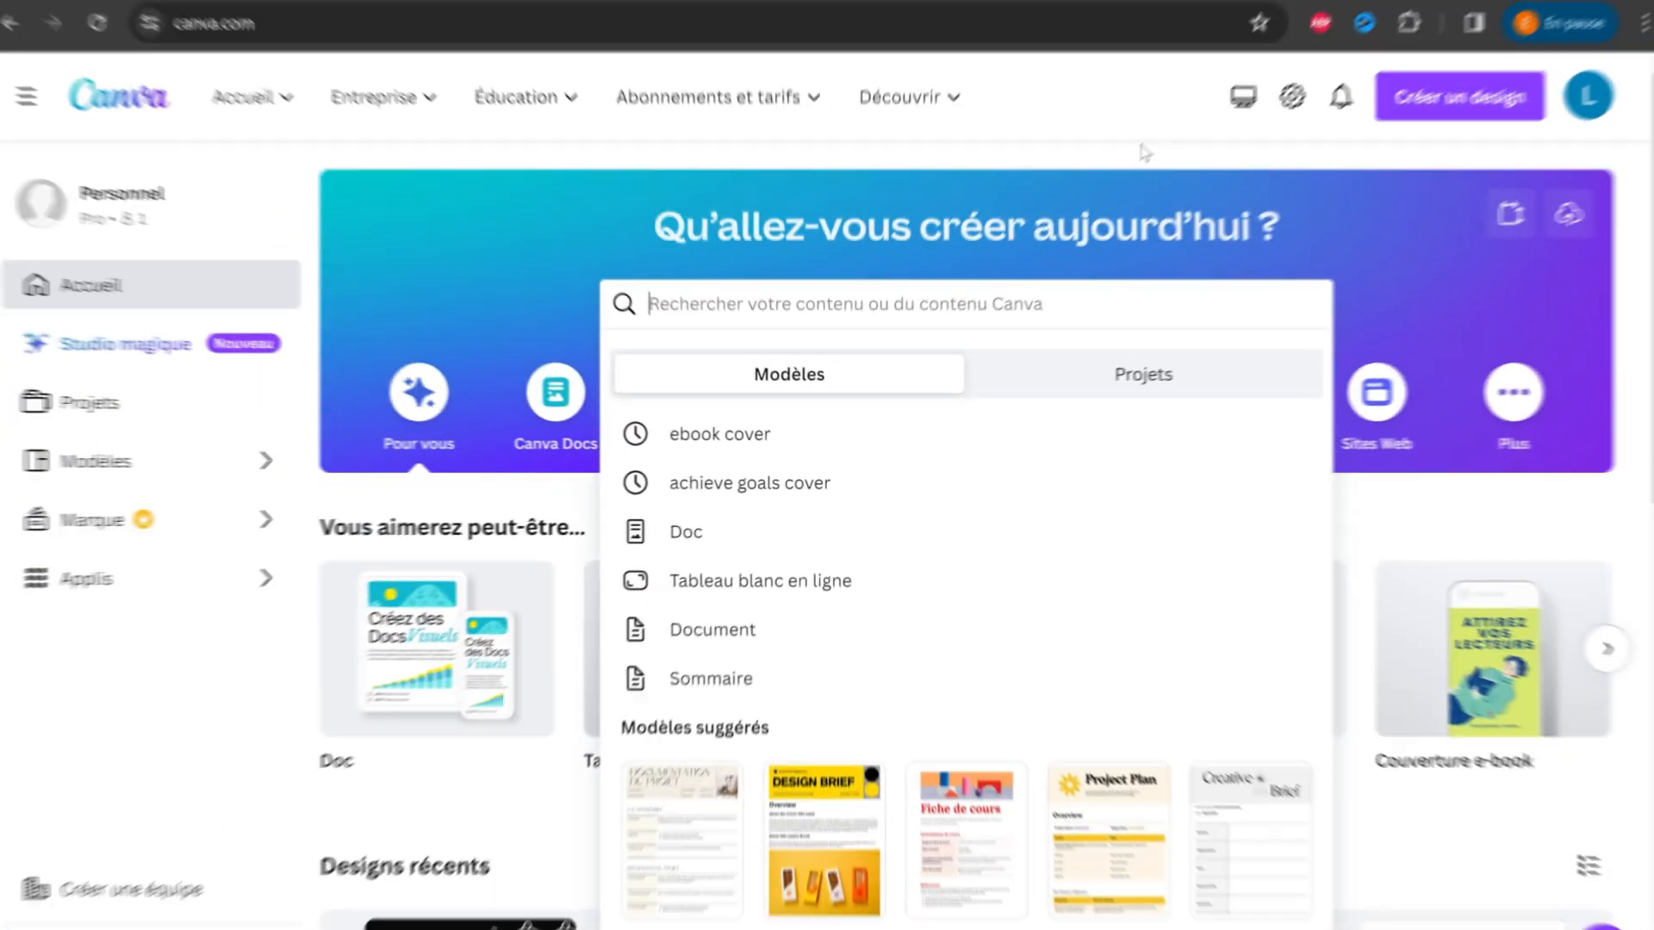
- Switch to Canva, search templates for "table des matières" and open the Black White Table Of Contents Document for customization
type("tabl")
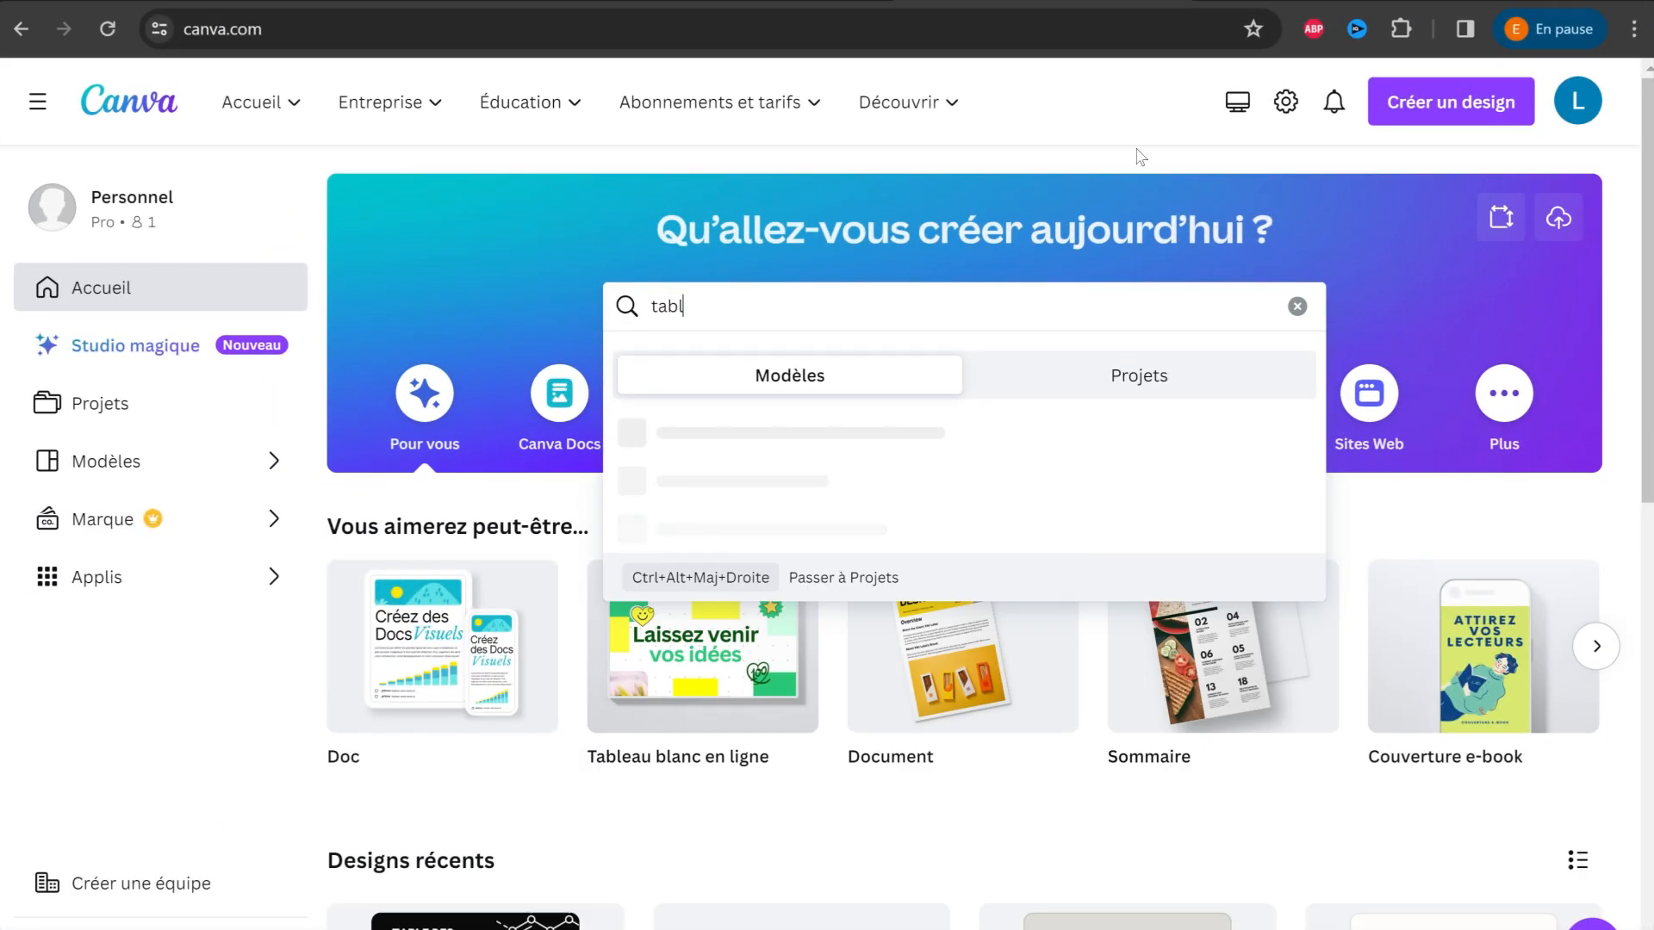
type("e des matières")
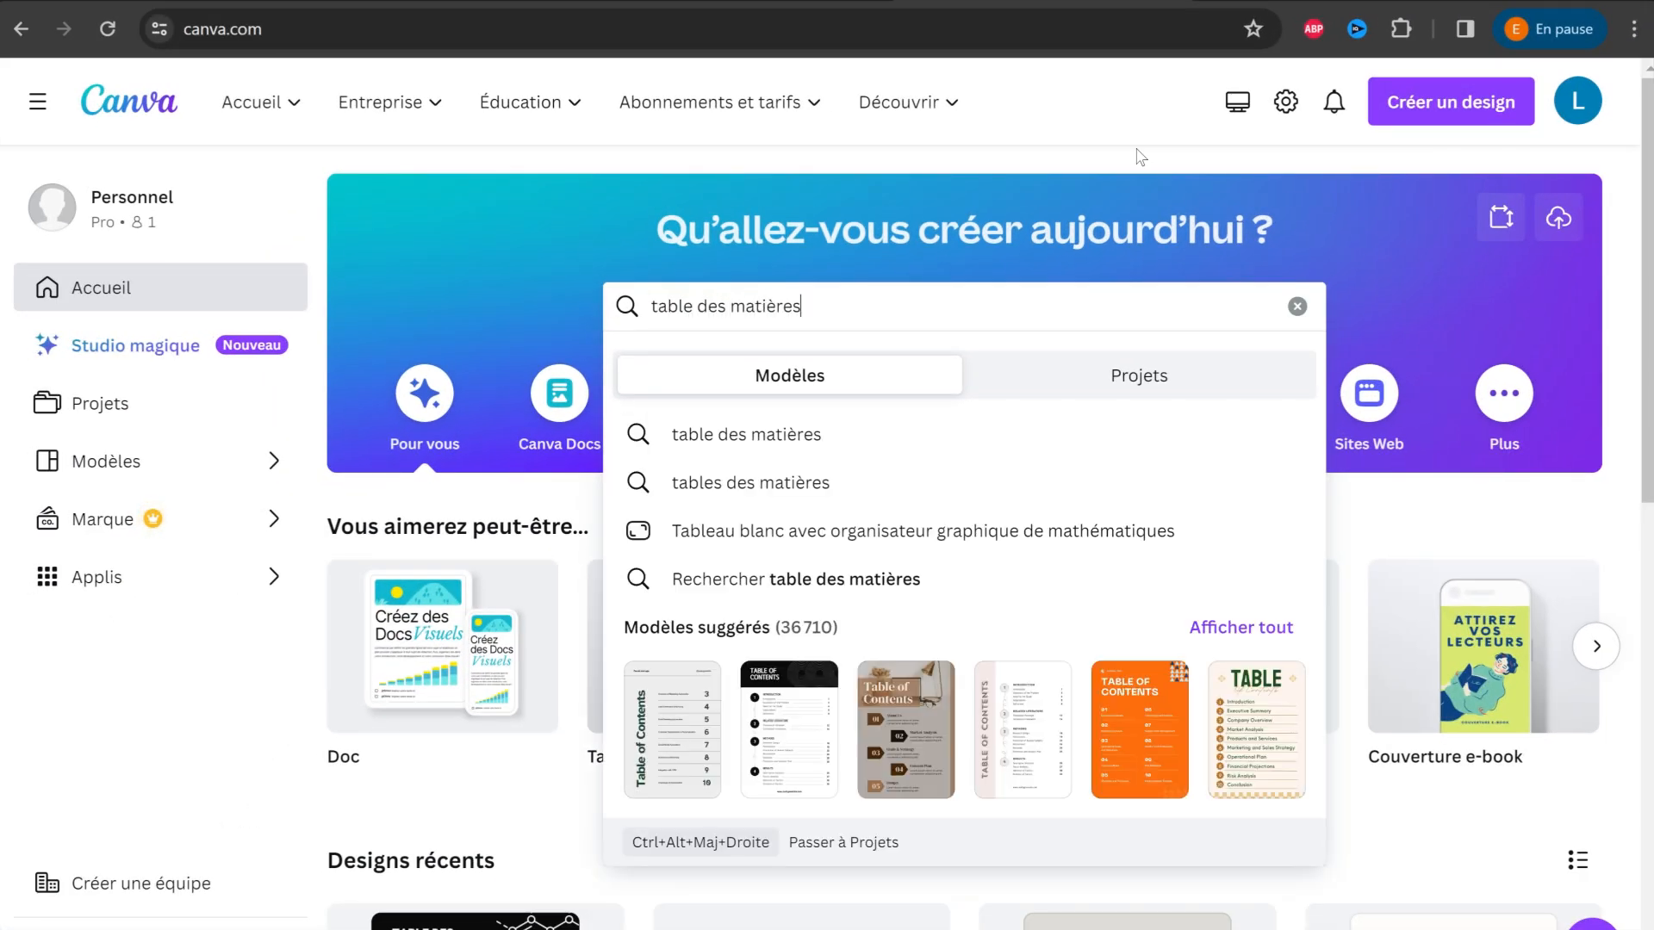
key("Return")
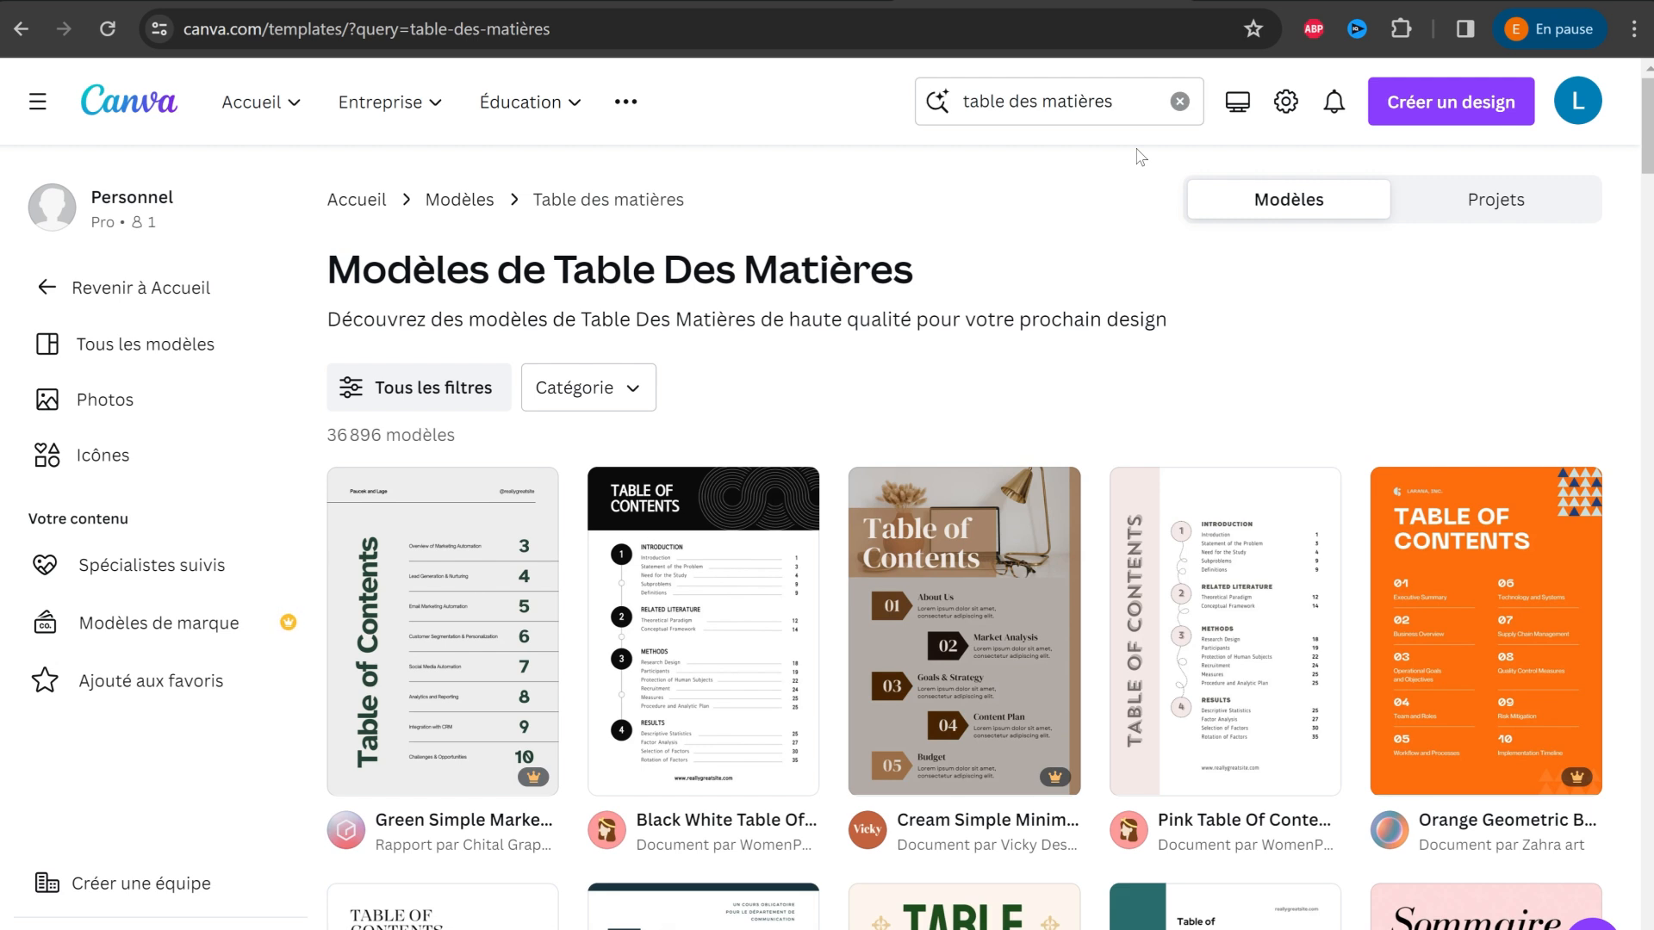
left_click(722, 574)
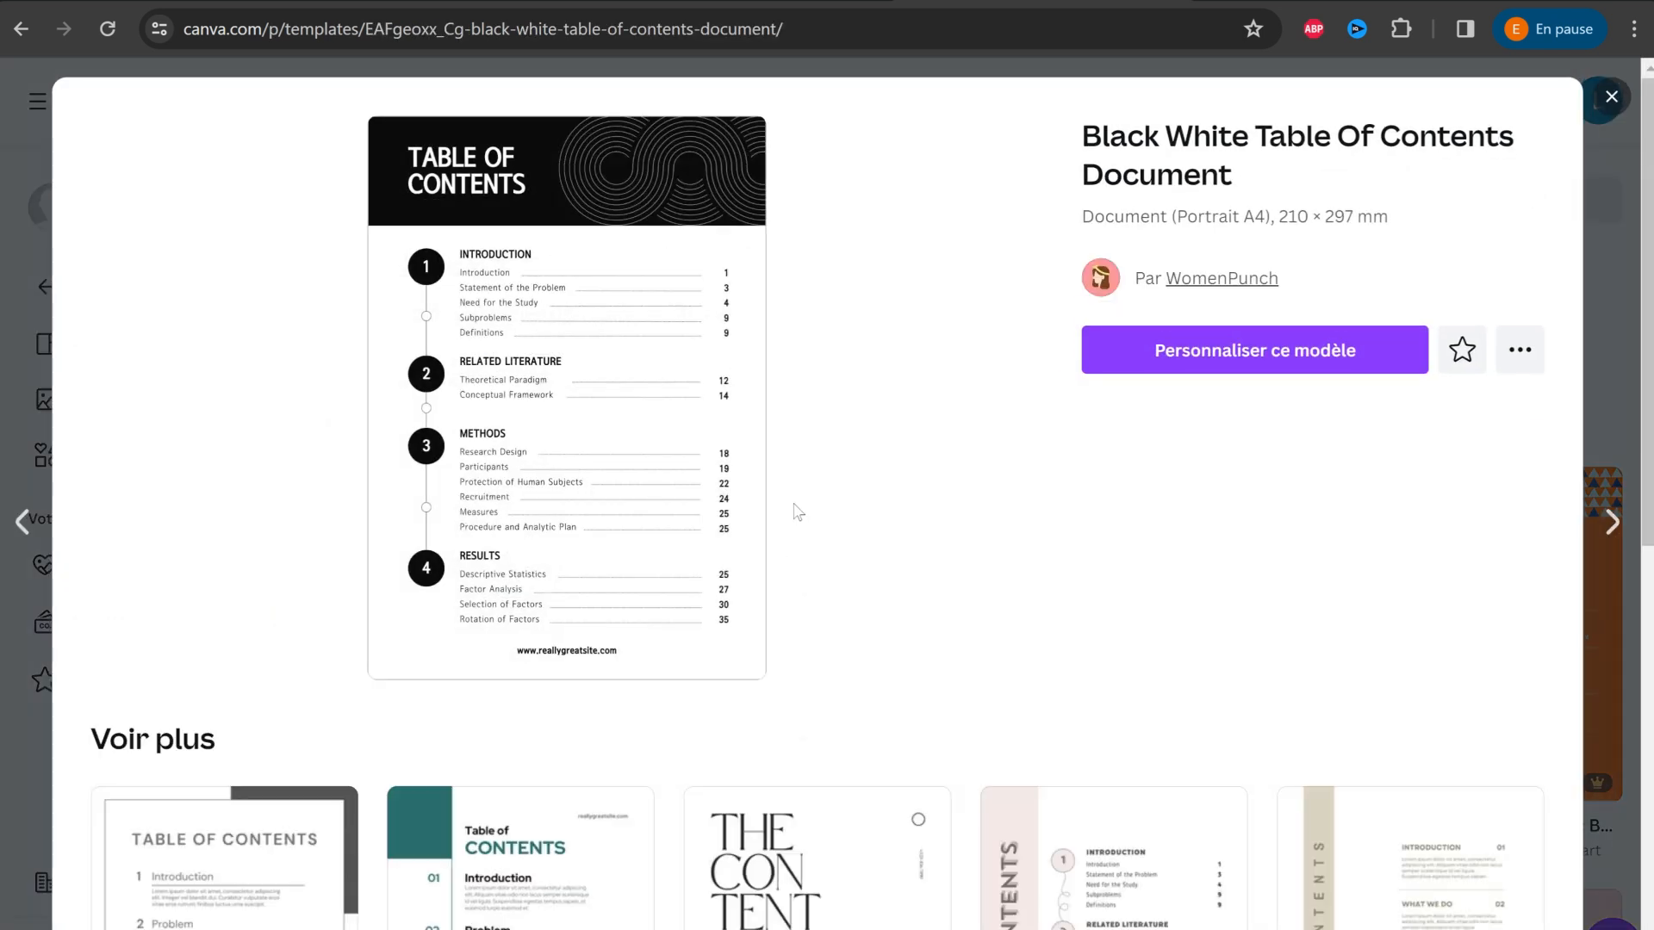
left_click(1294, 351)
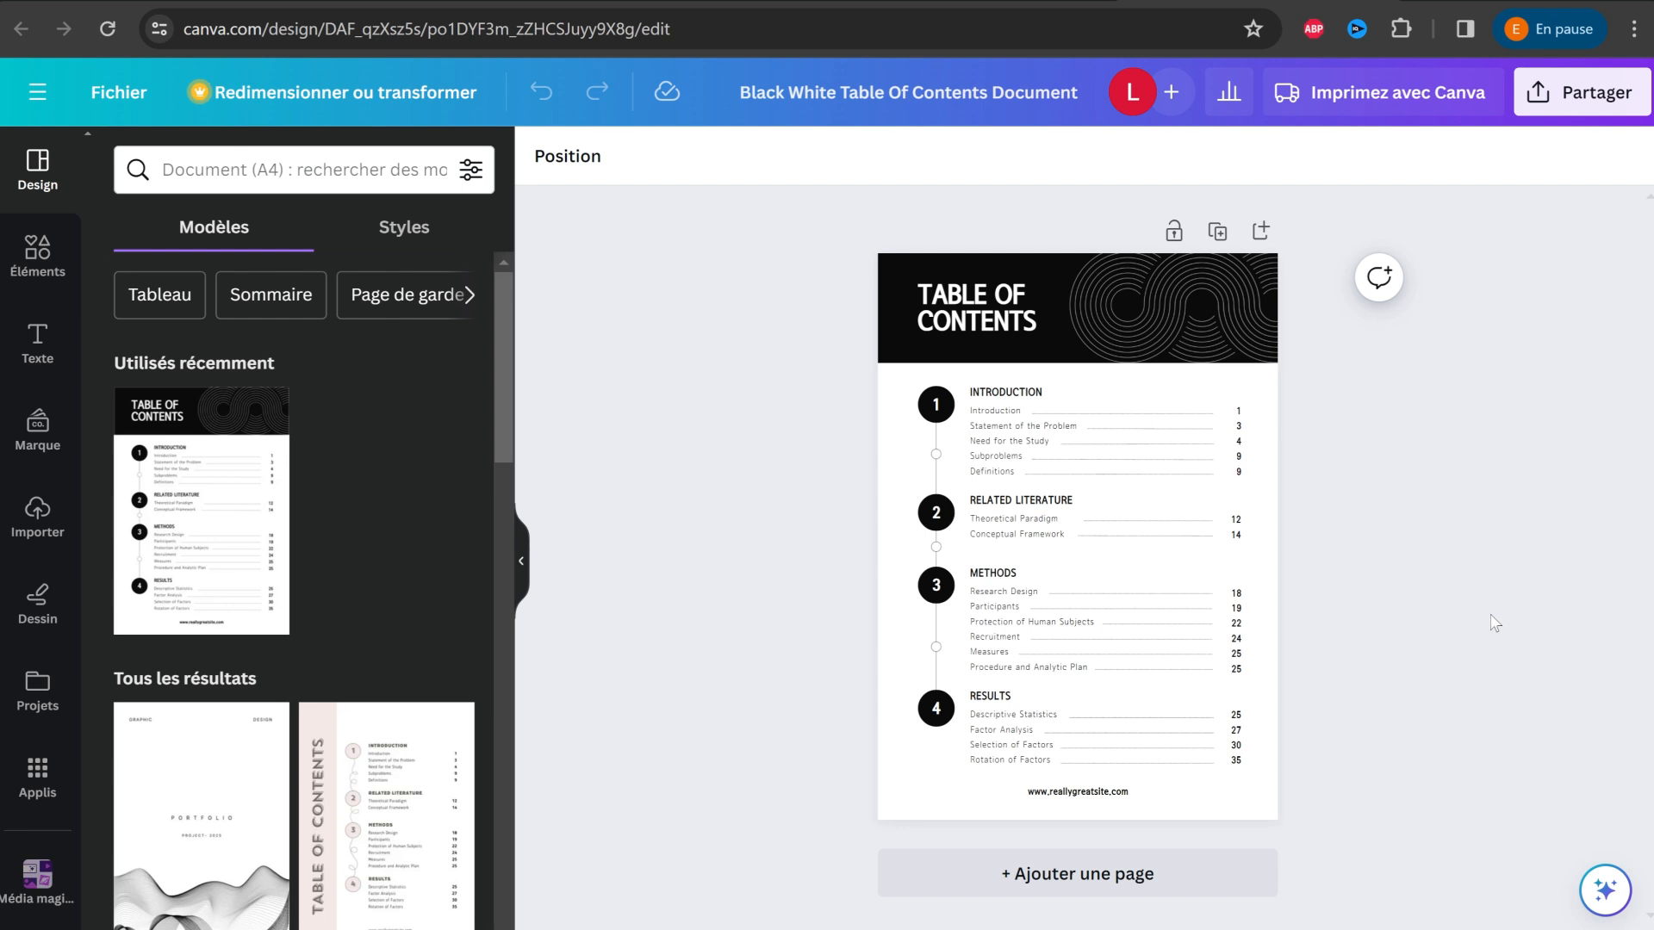
scroll(1489, 625, "up", 1)
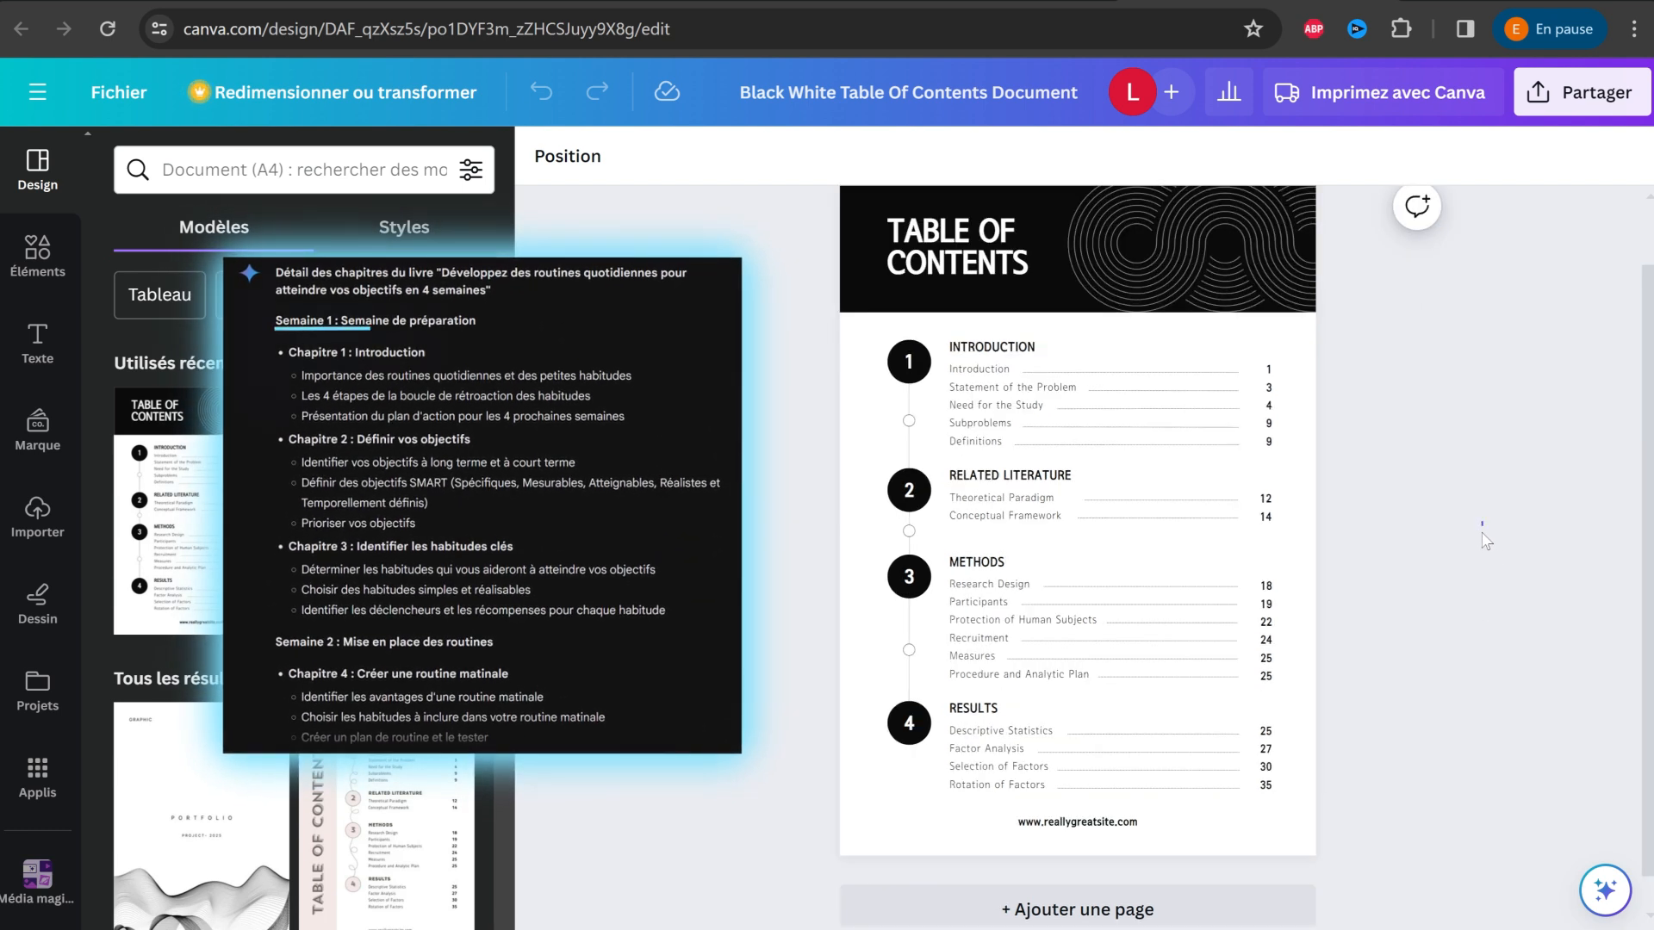
scroll(1485, 541, "up", 1)
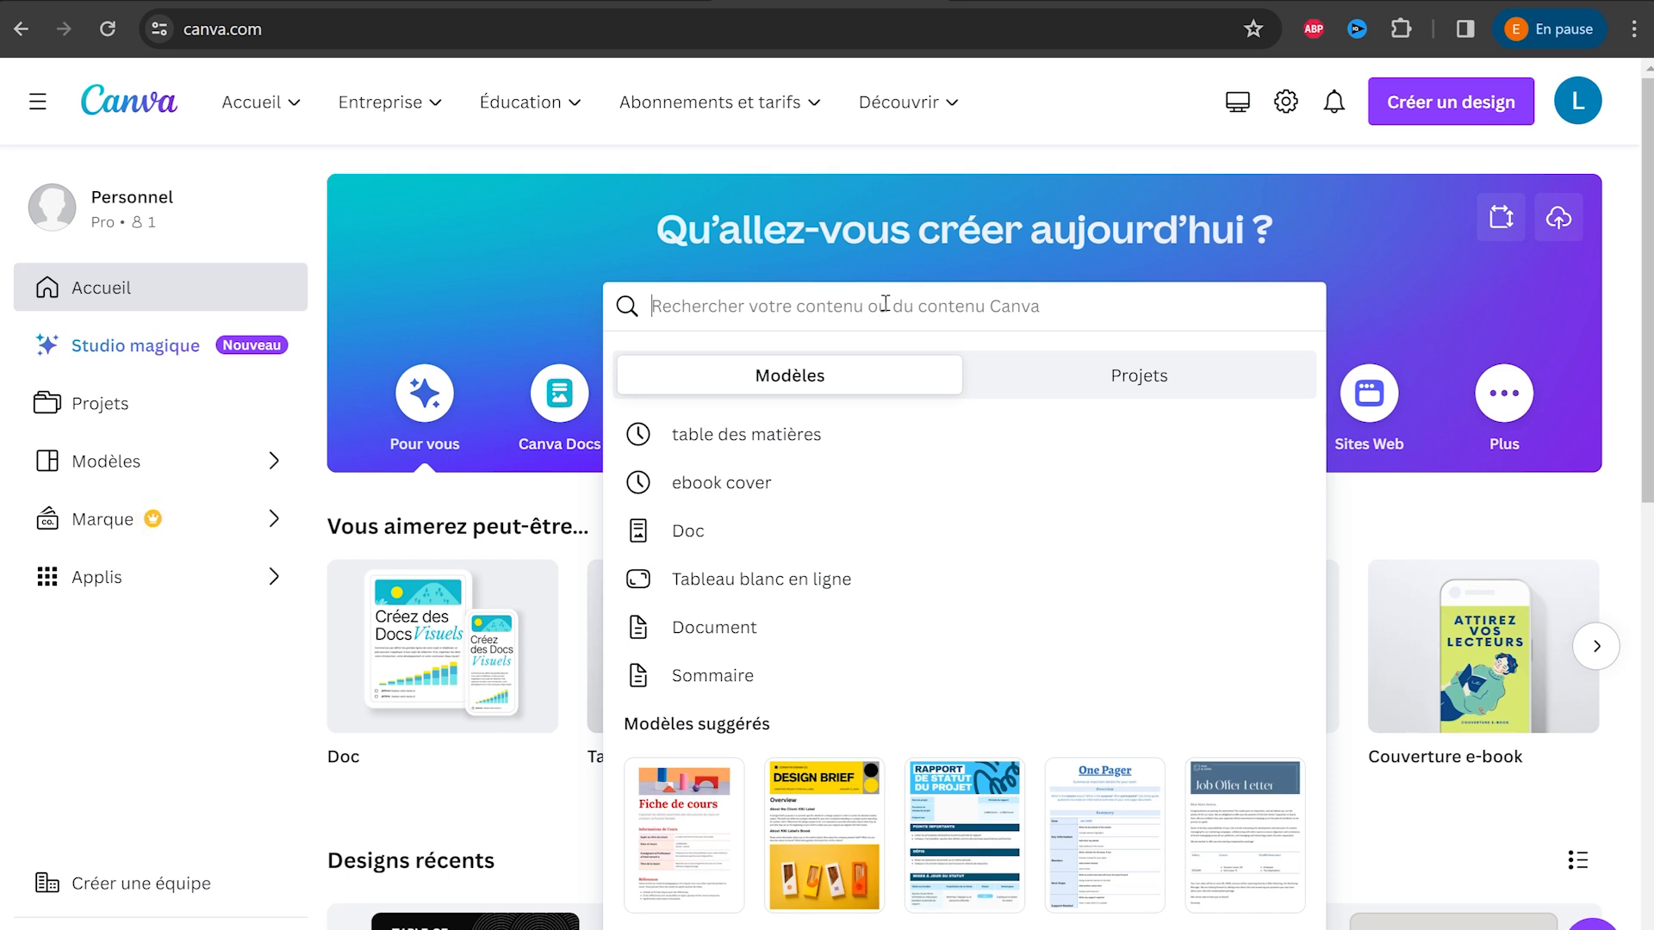
- Search the Canva templates for "ebook cover" and browse the available designs
type("ebook cover")
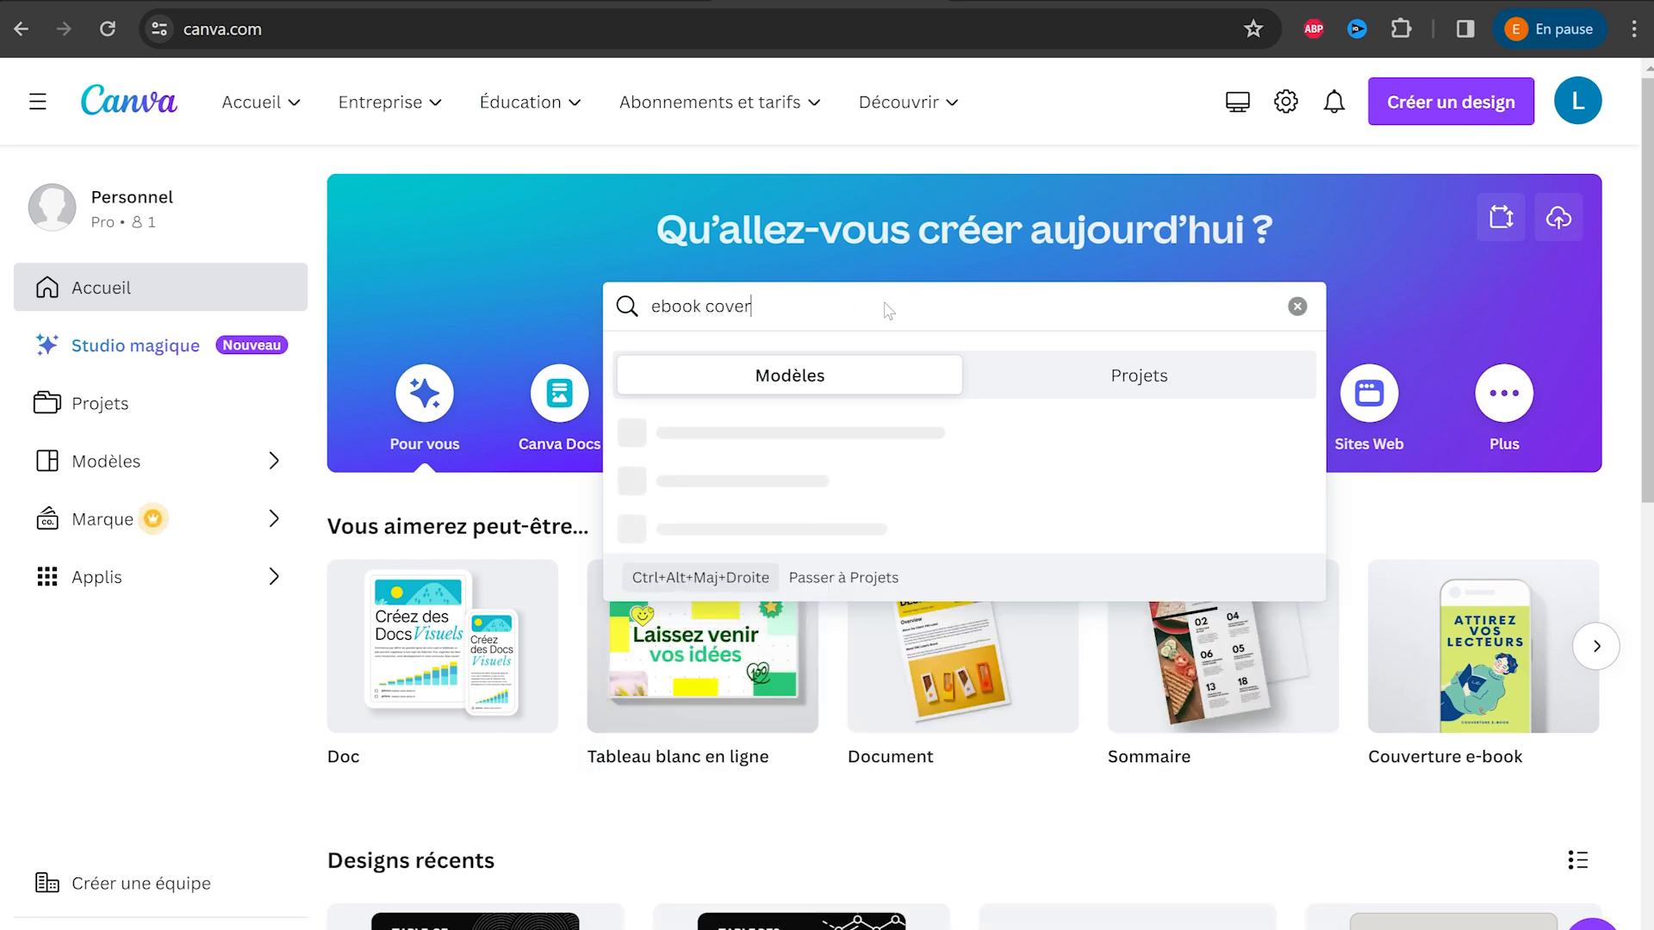
key("Return")
scroll(984, 342, "down", 8)
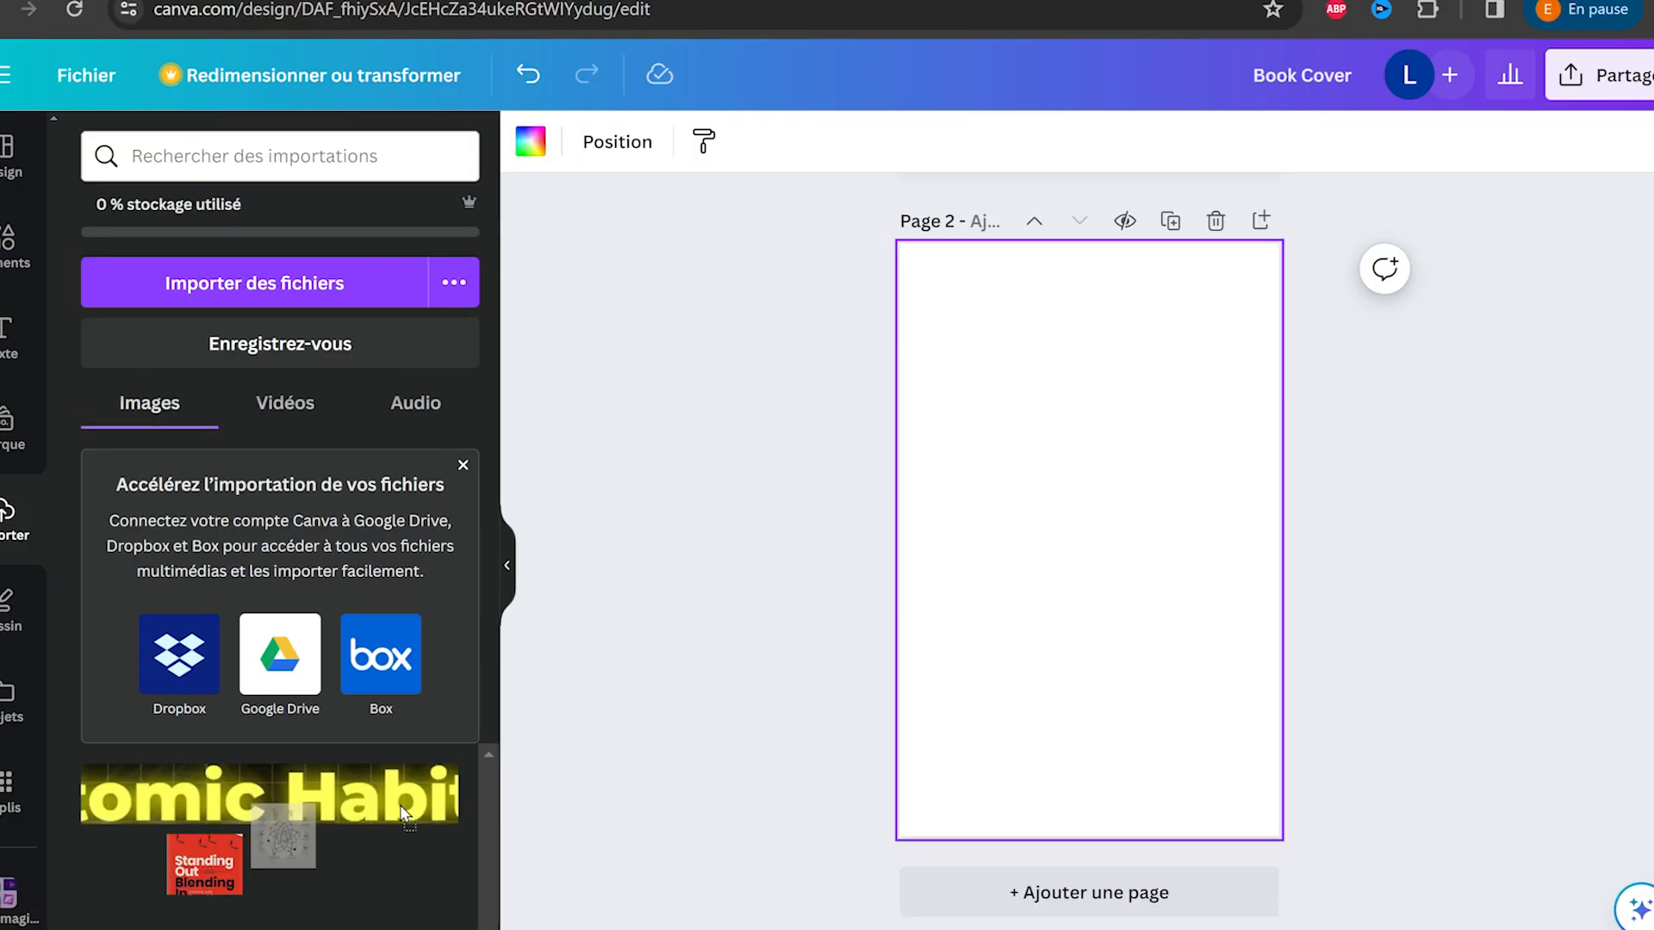
- Place the uploaded atom illustration on blank page 2 of the Book Cover design and centre it on the page
left_click_drag(401, 813, 1027, 523)
left_click_drag(1132, 601, 1038, 519)
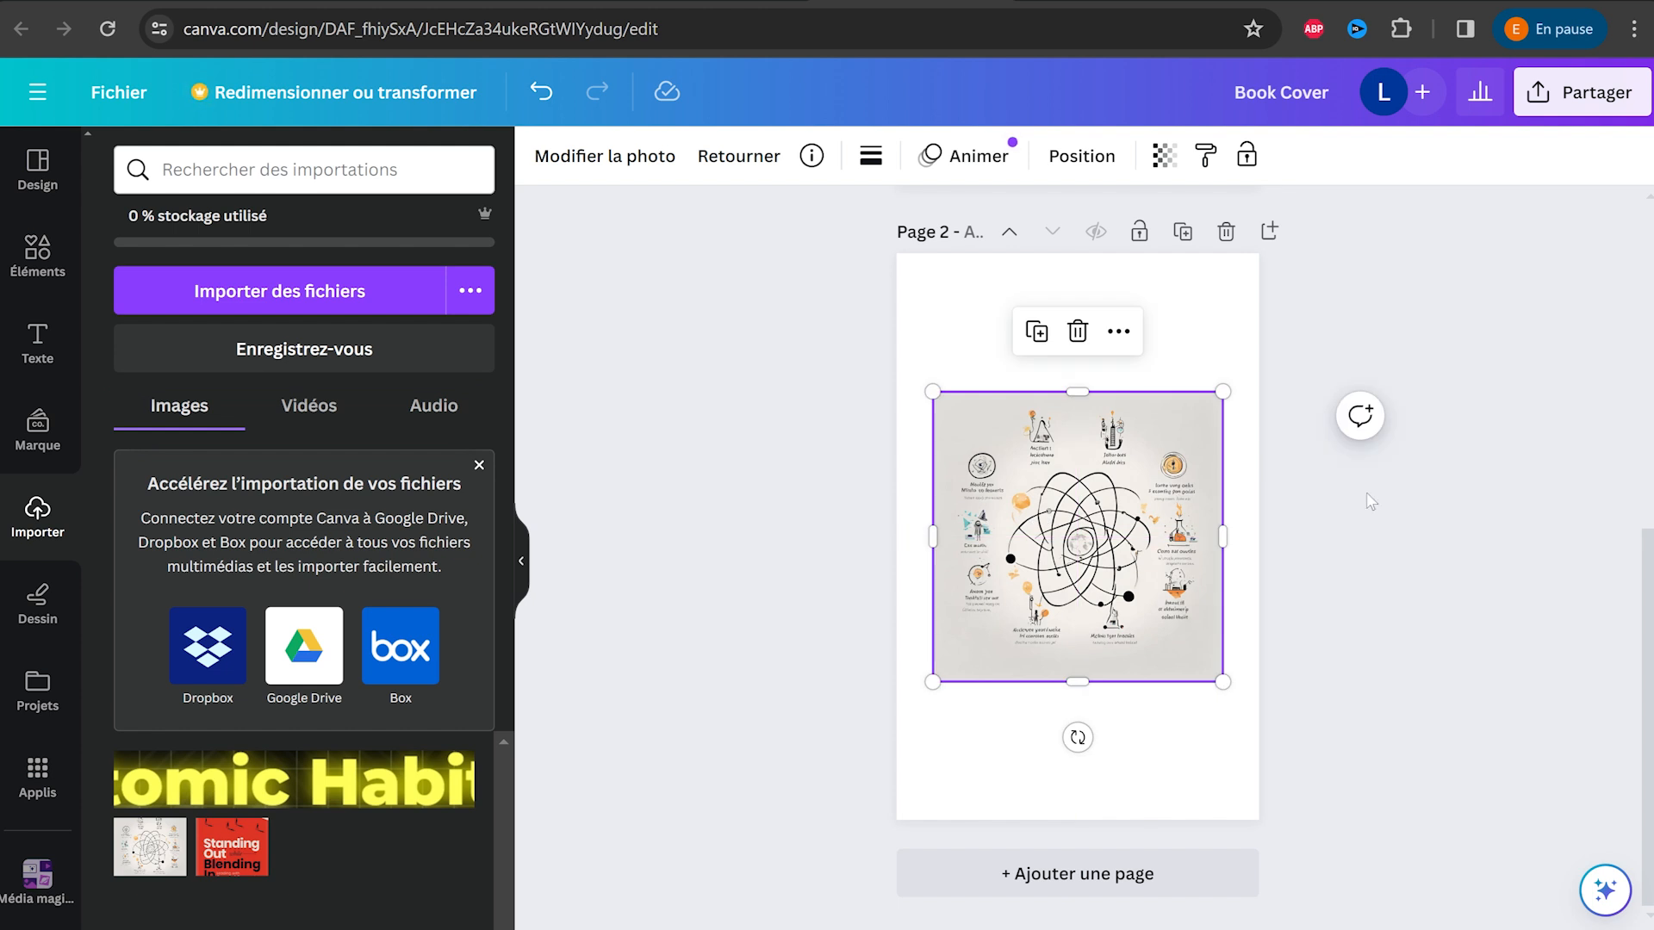
left_click(1371, 504)
- Set the page 2 background to the light grey from the photo's colour palette
left_click(1179, 436)
left_click(954, 355)
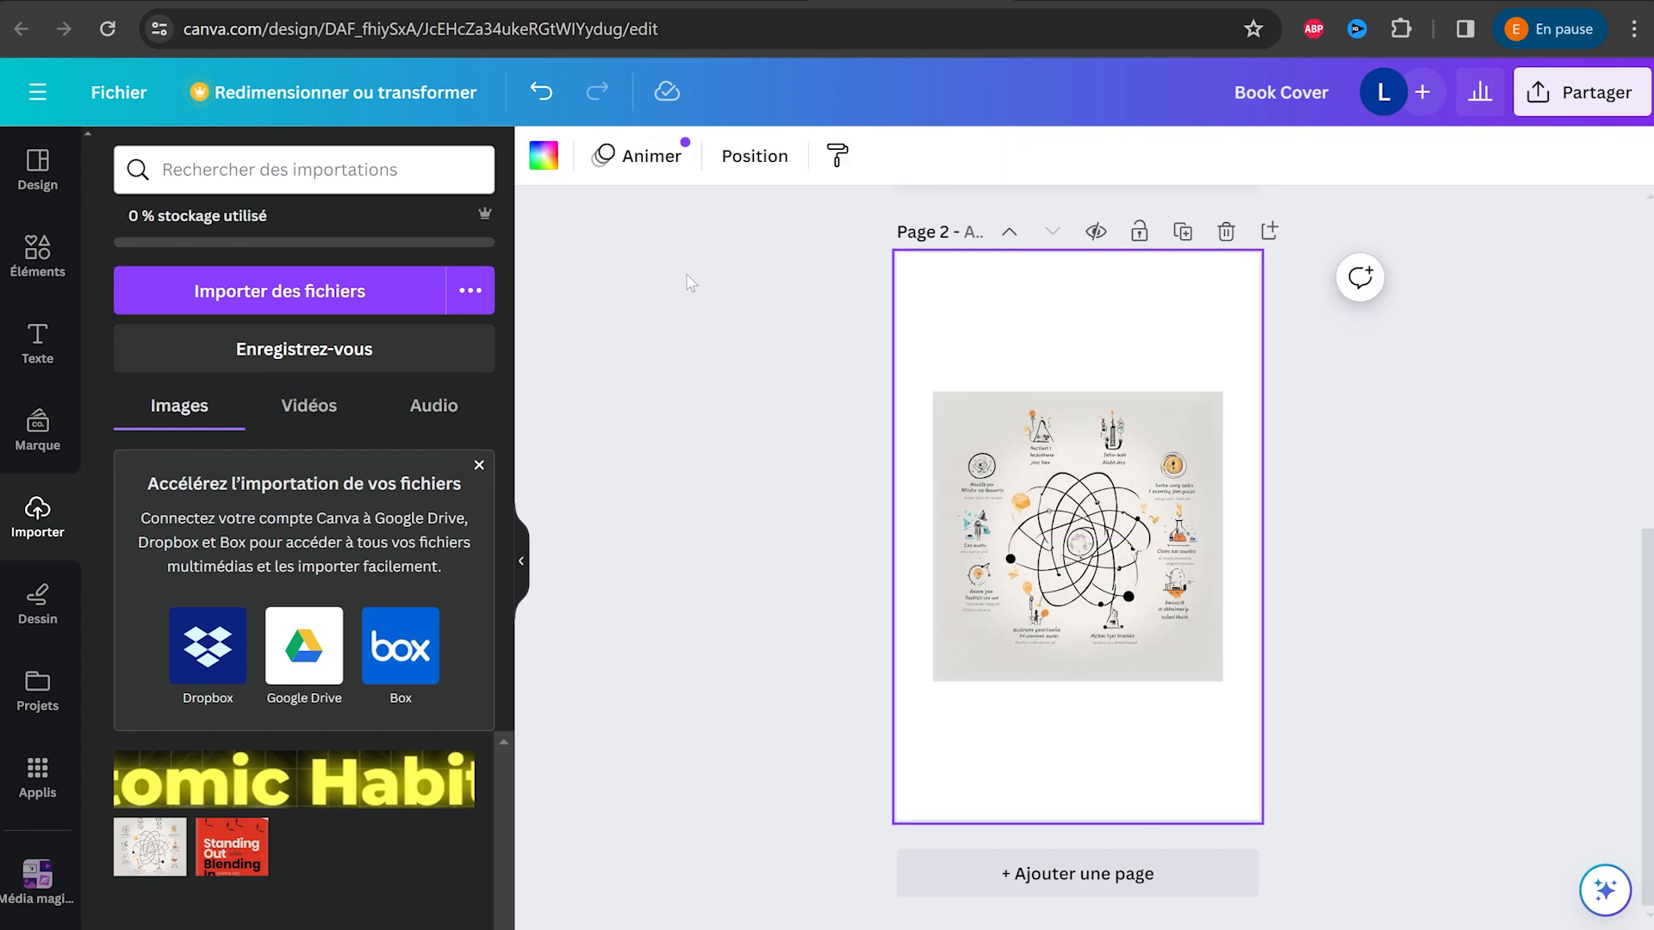
left_click(544, 157)
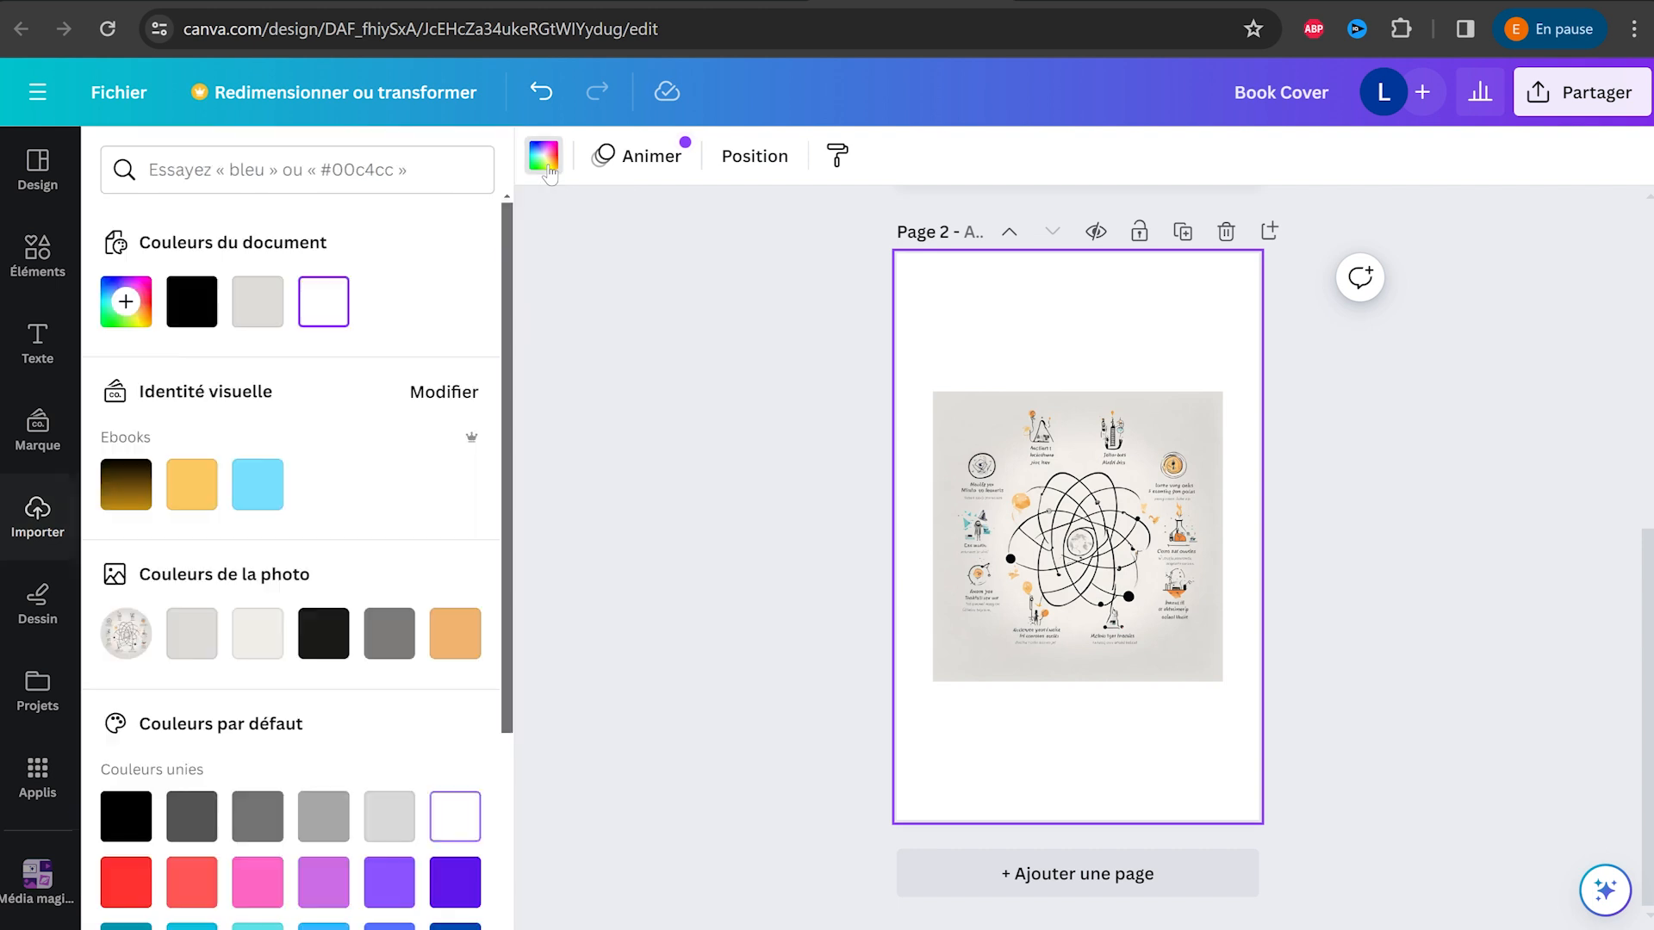
left_click(193, 634)
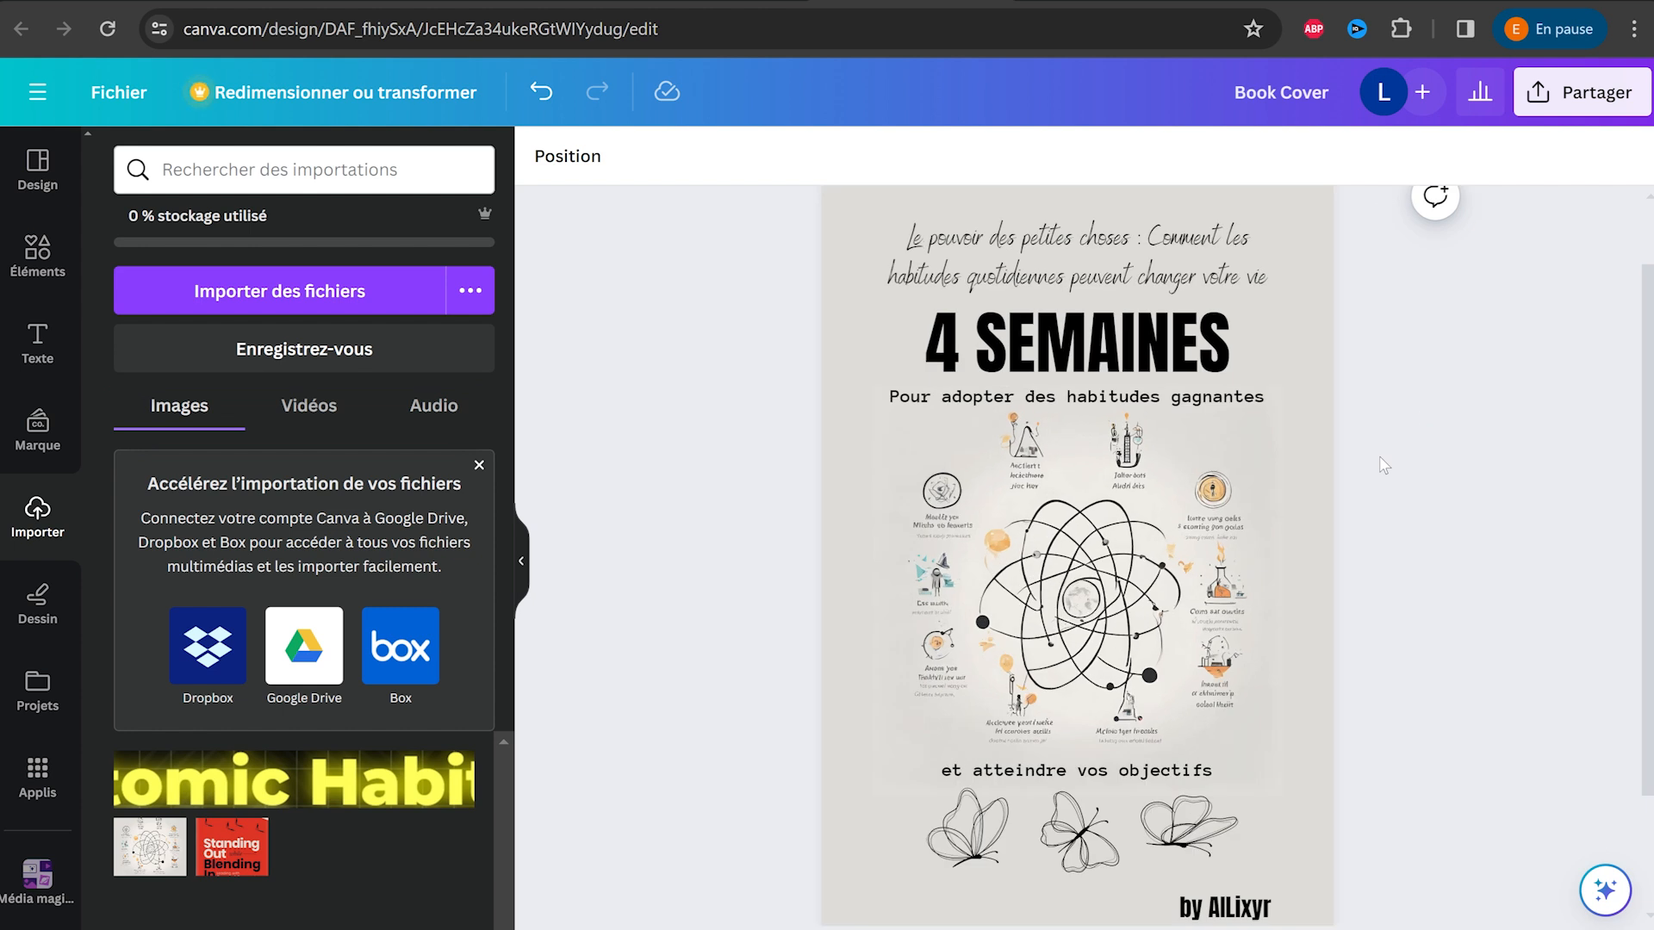
- Select the cover's butterfly illustration and search the elements library for "papillon"
left_click(1027, 846)
left_click(37, 254)
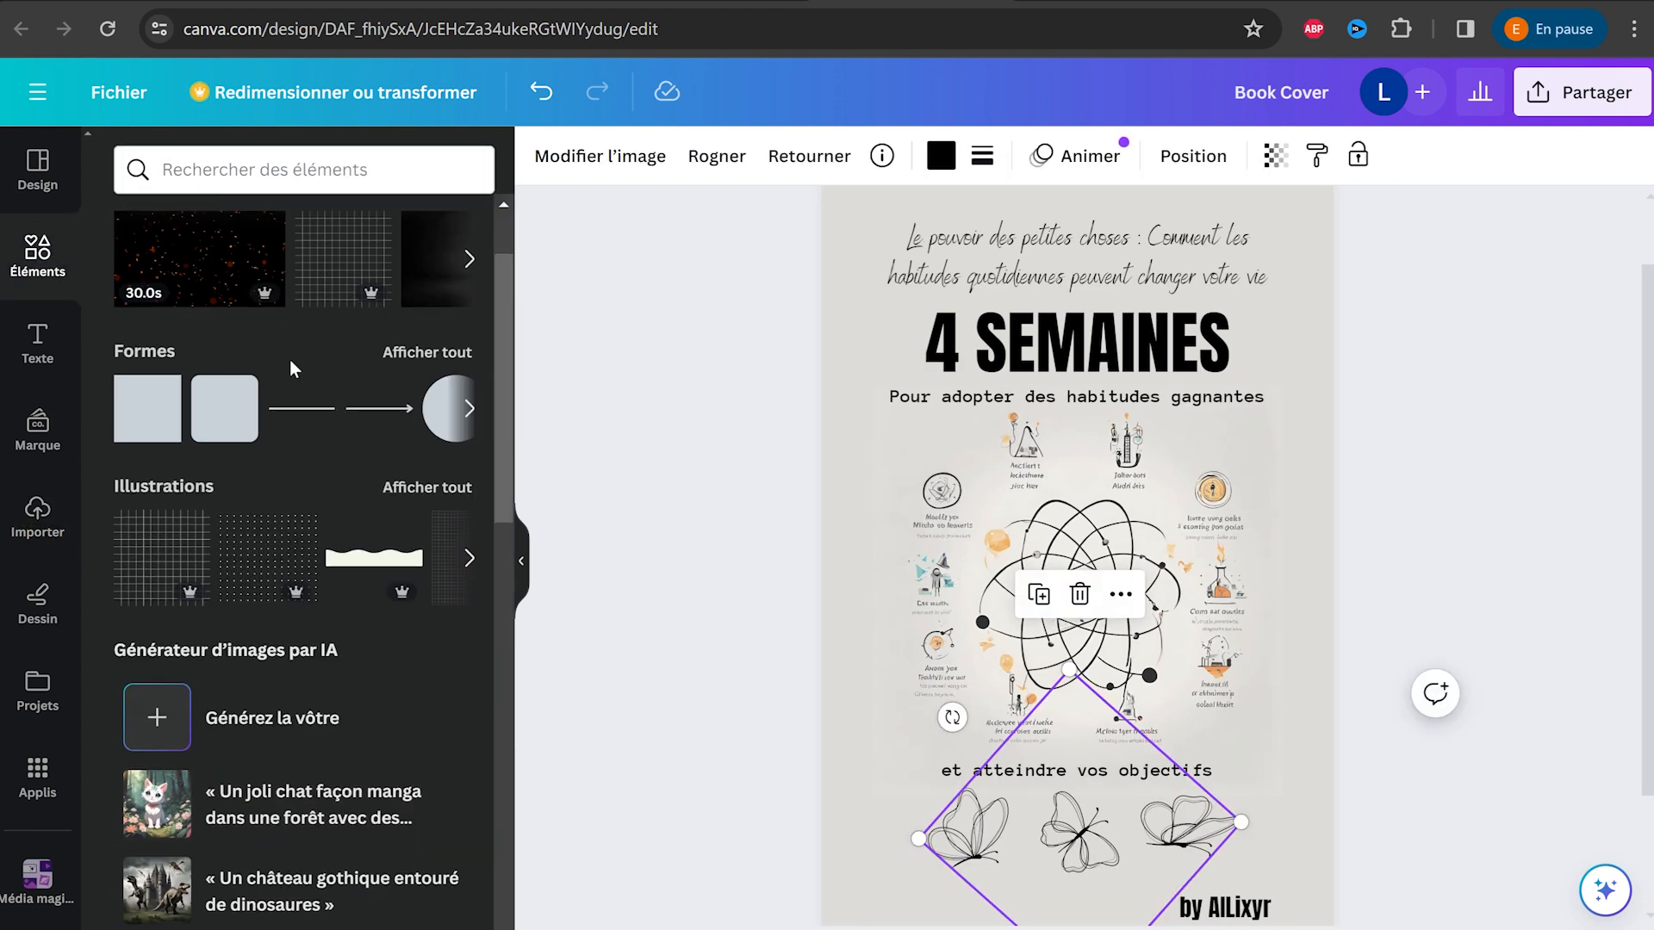
left_click(227, 169)
type("papillon")
key("Return")
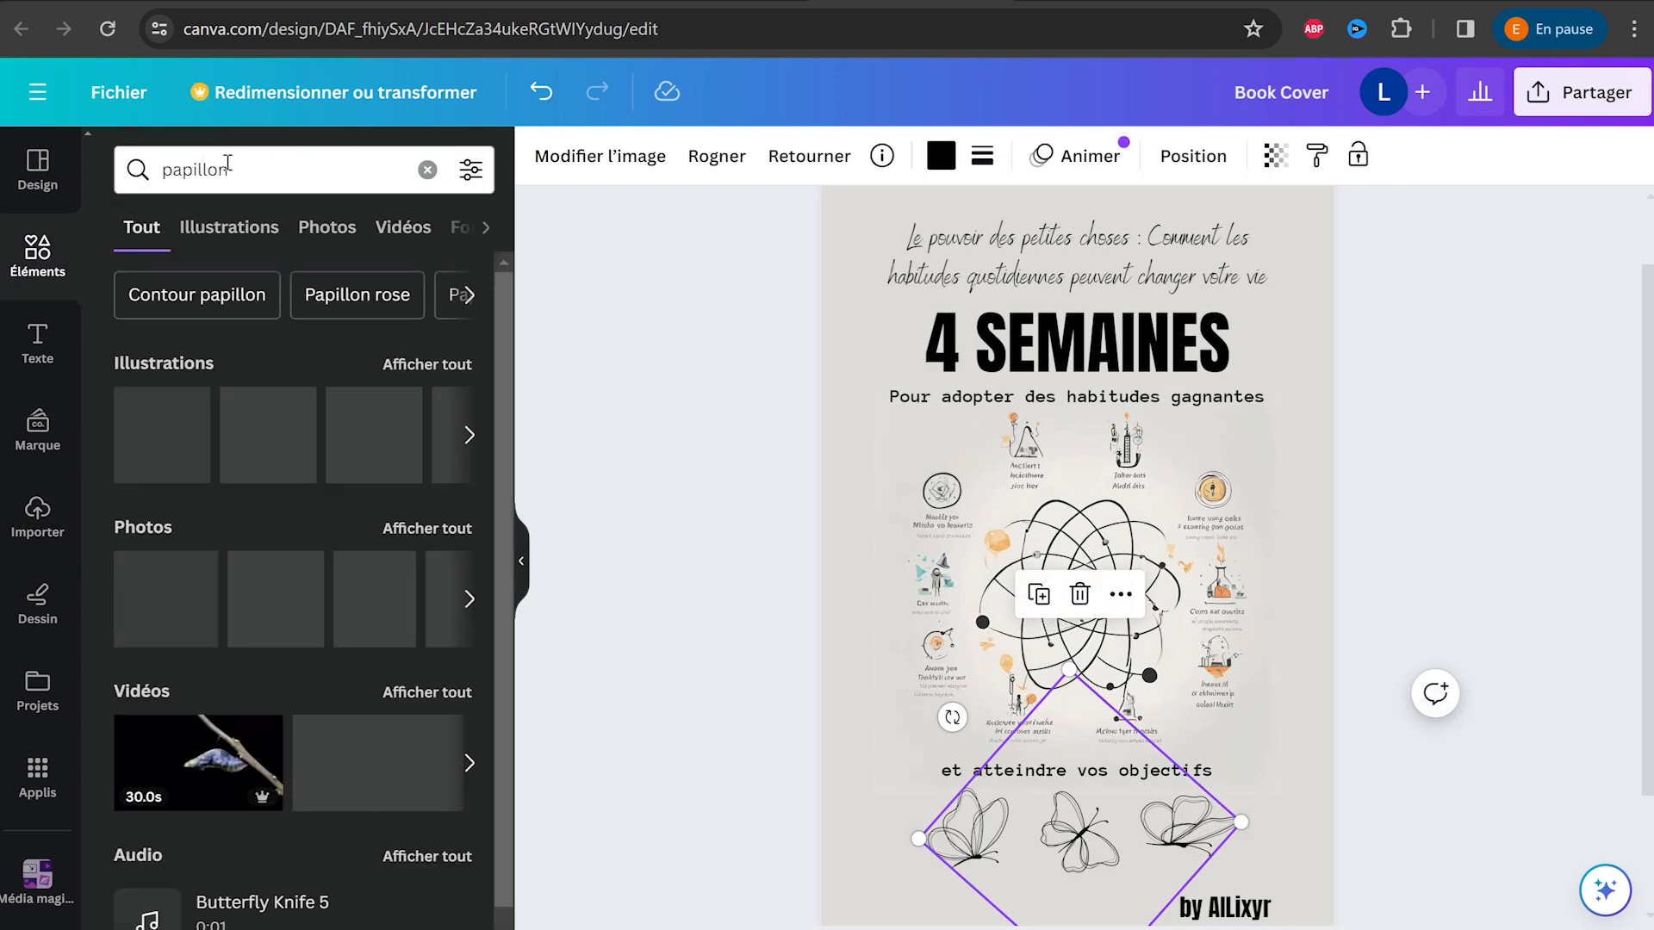
- Inspect the cover's text elements in turn: the handwritten headline, the "4 SEMAINES" title and the two taglines around the illustration
left_click(1135, 252)
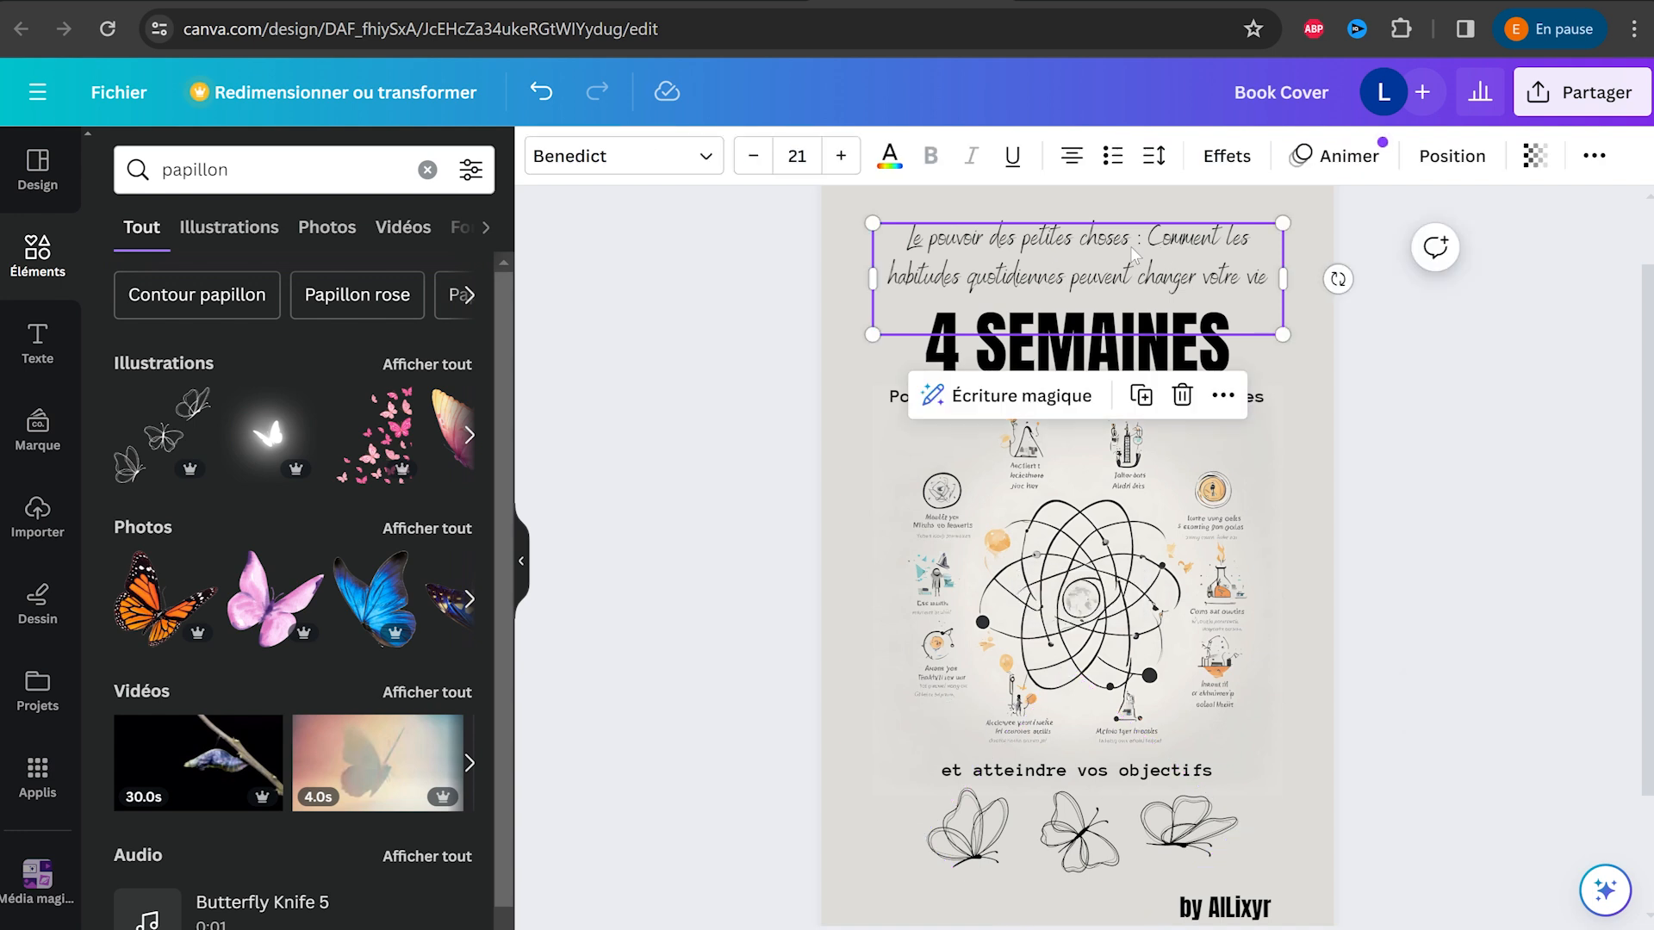
left_click(1160, 355)
left_click(1159, 403)
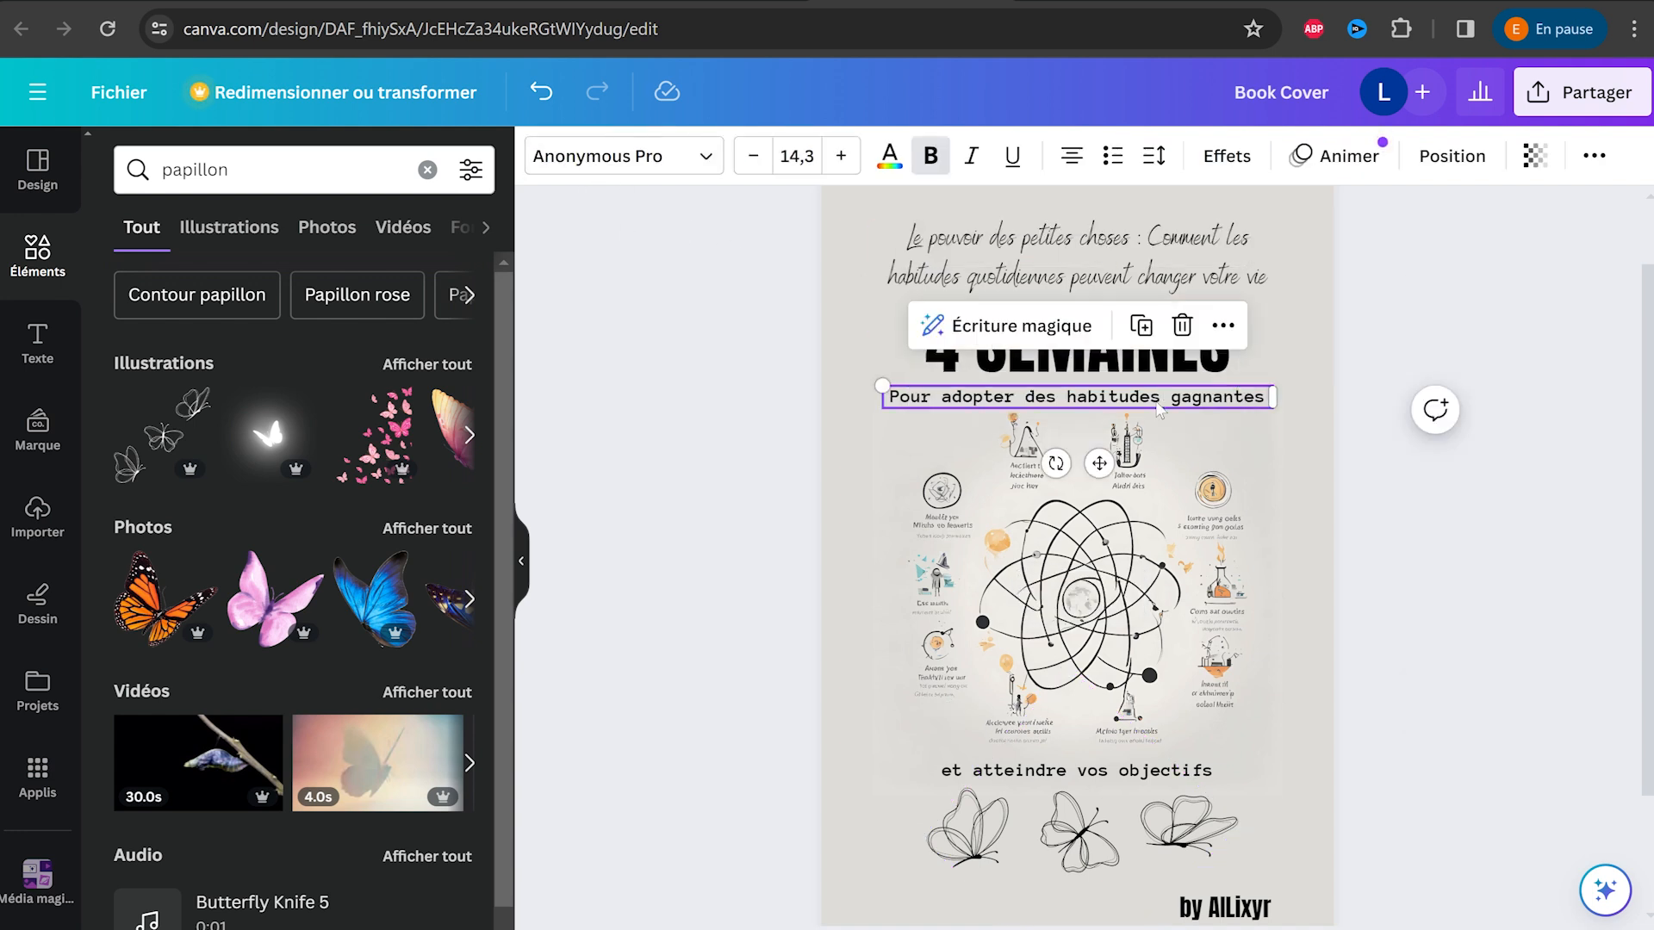
left_click(1134, 772)
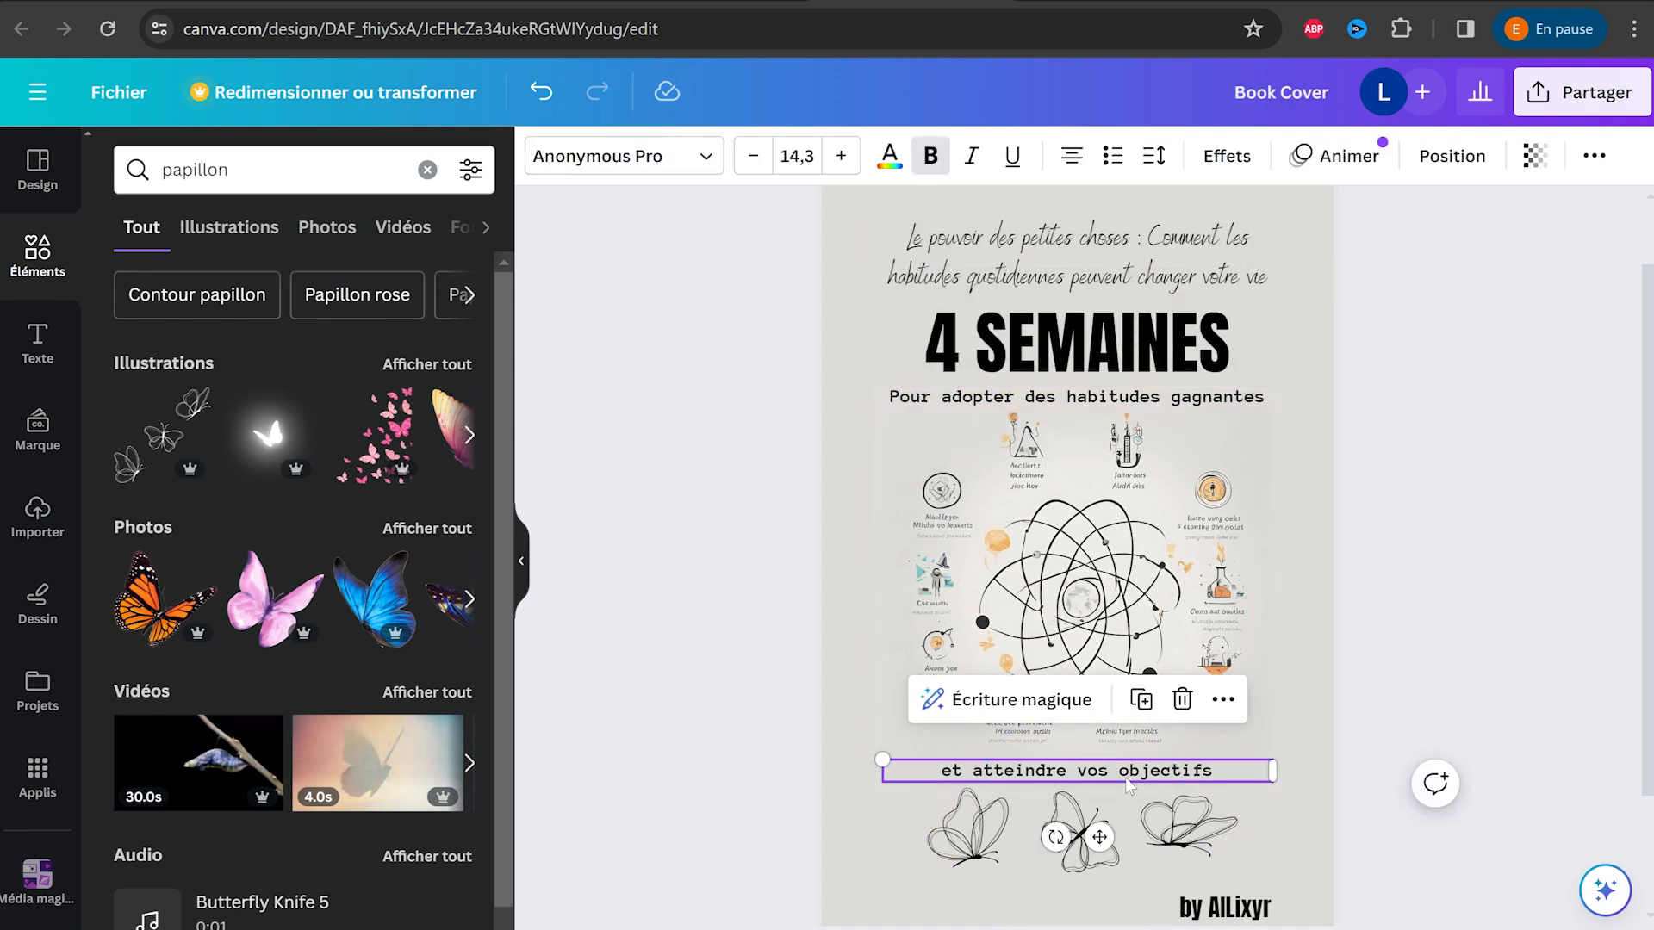
left_click(1500, 461)
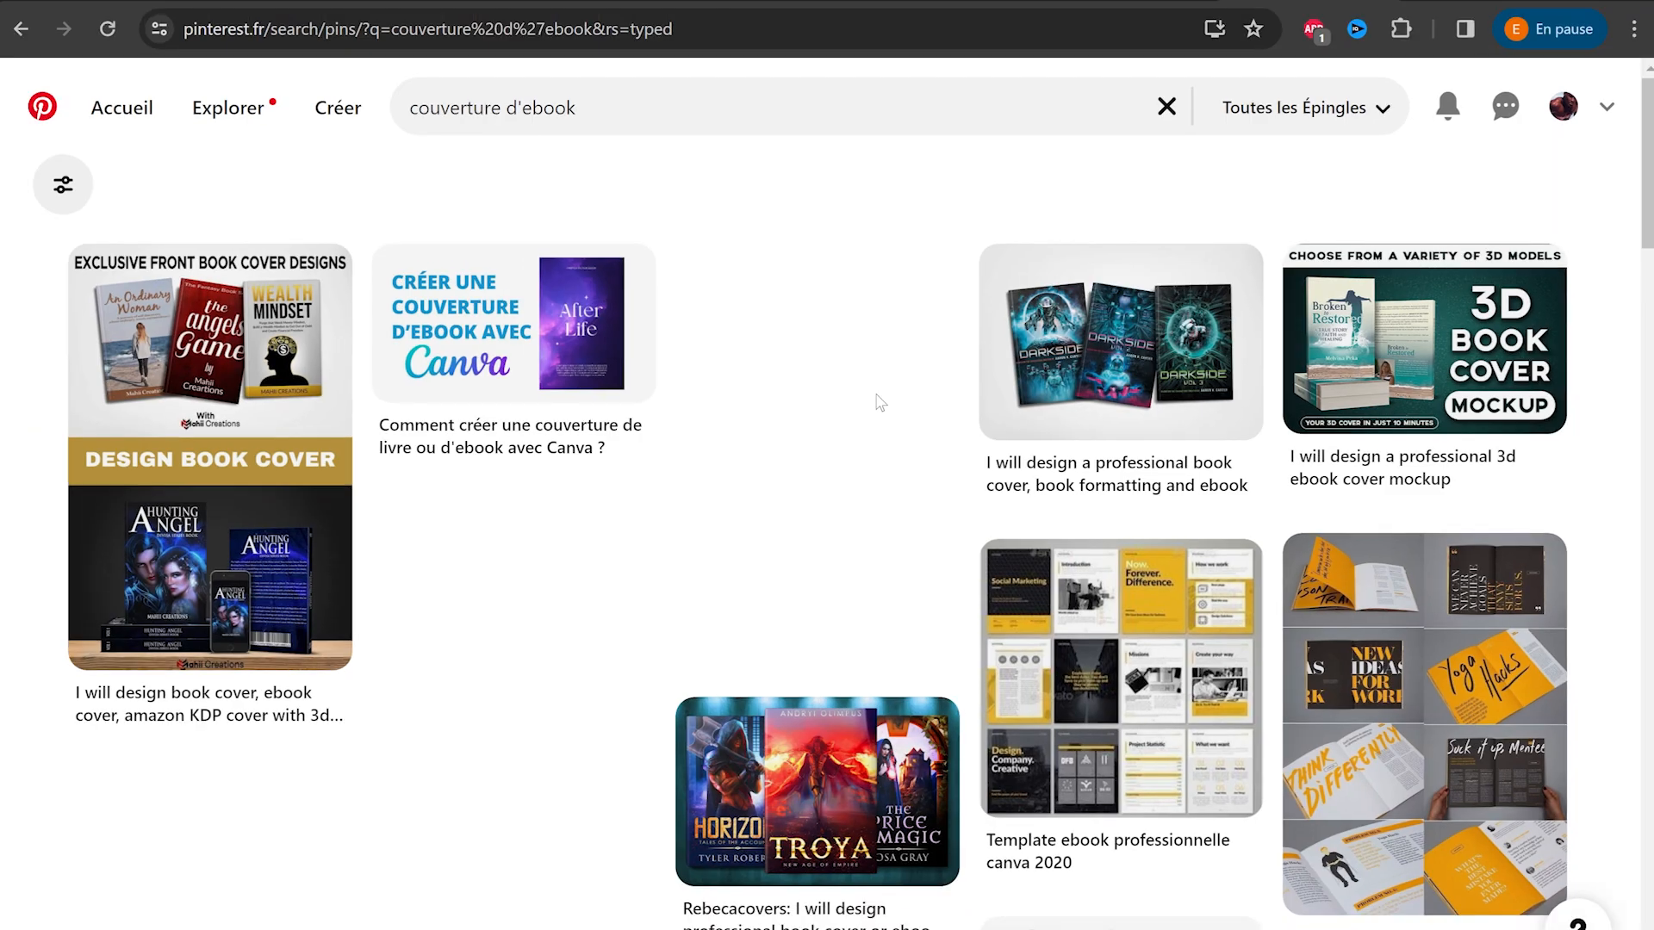
- Browse Pinterest's "couverture d'ebook" results for inspiration, opening "Book Cover Design and tips" and a related "Book cover design" pin
scroll(901, 411, "down", 10)
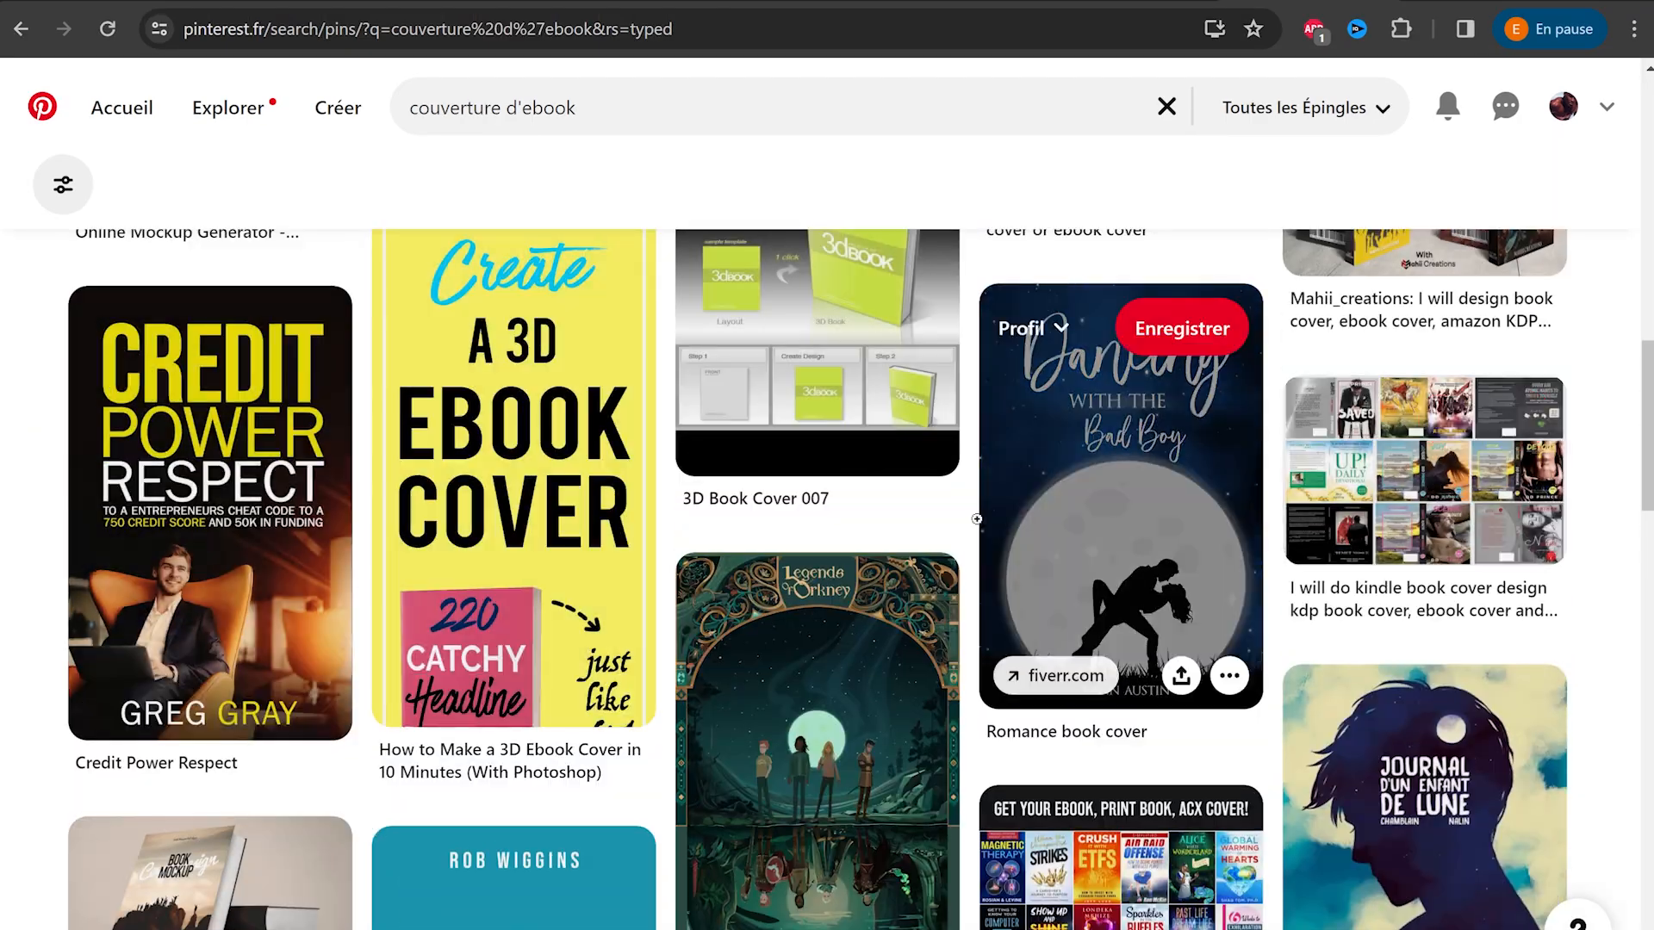
scroll(982, 509, "down", 12)
scroll(983, 509, "down", 5)
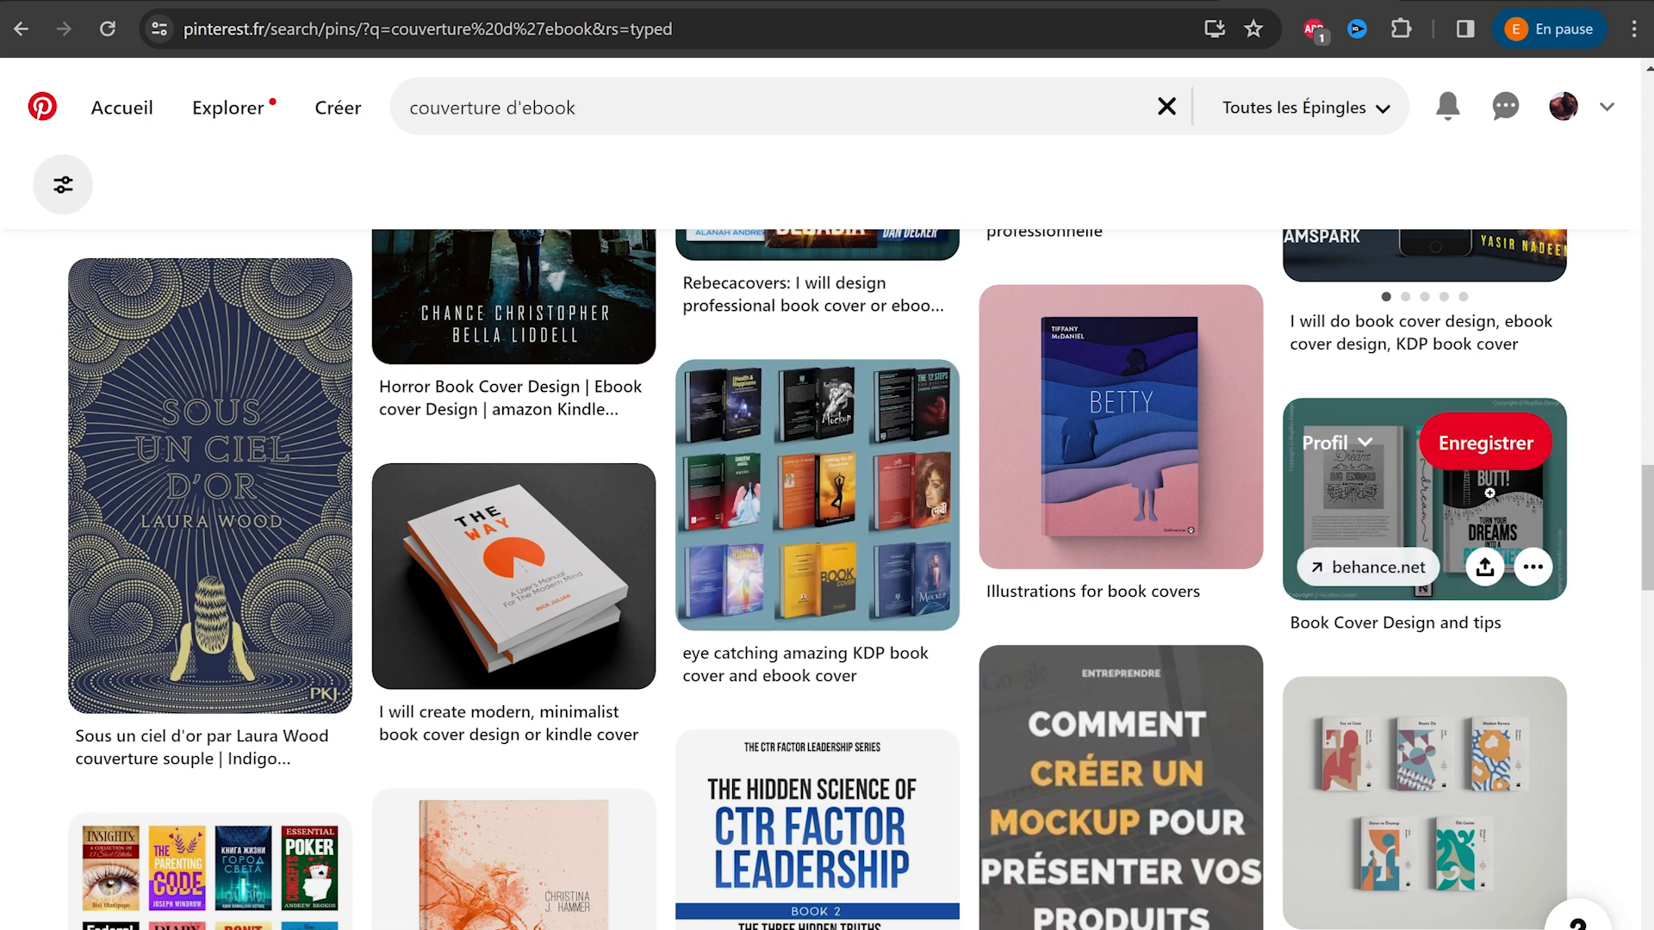
left_click(1421, 517)
scroll(1637, 411, "down", 11)
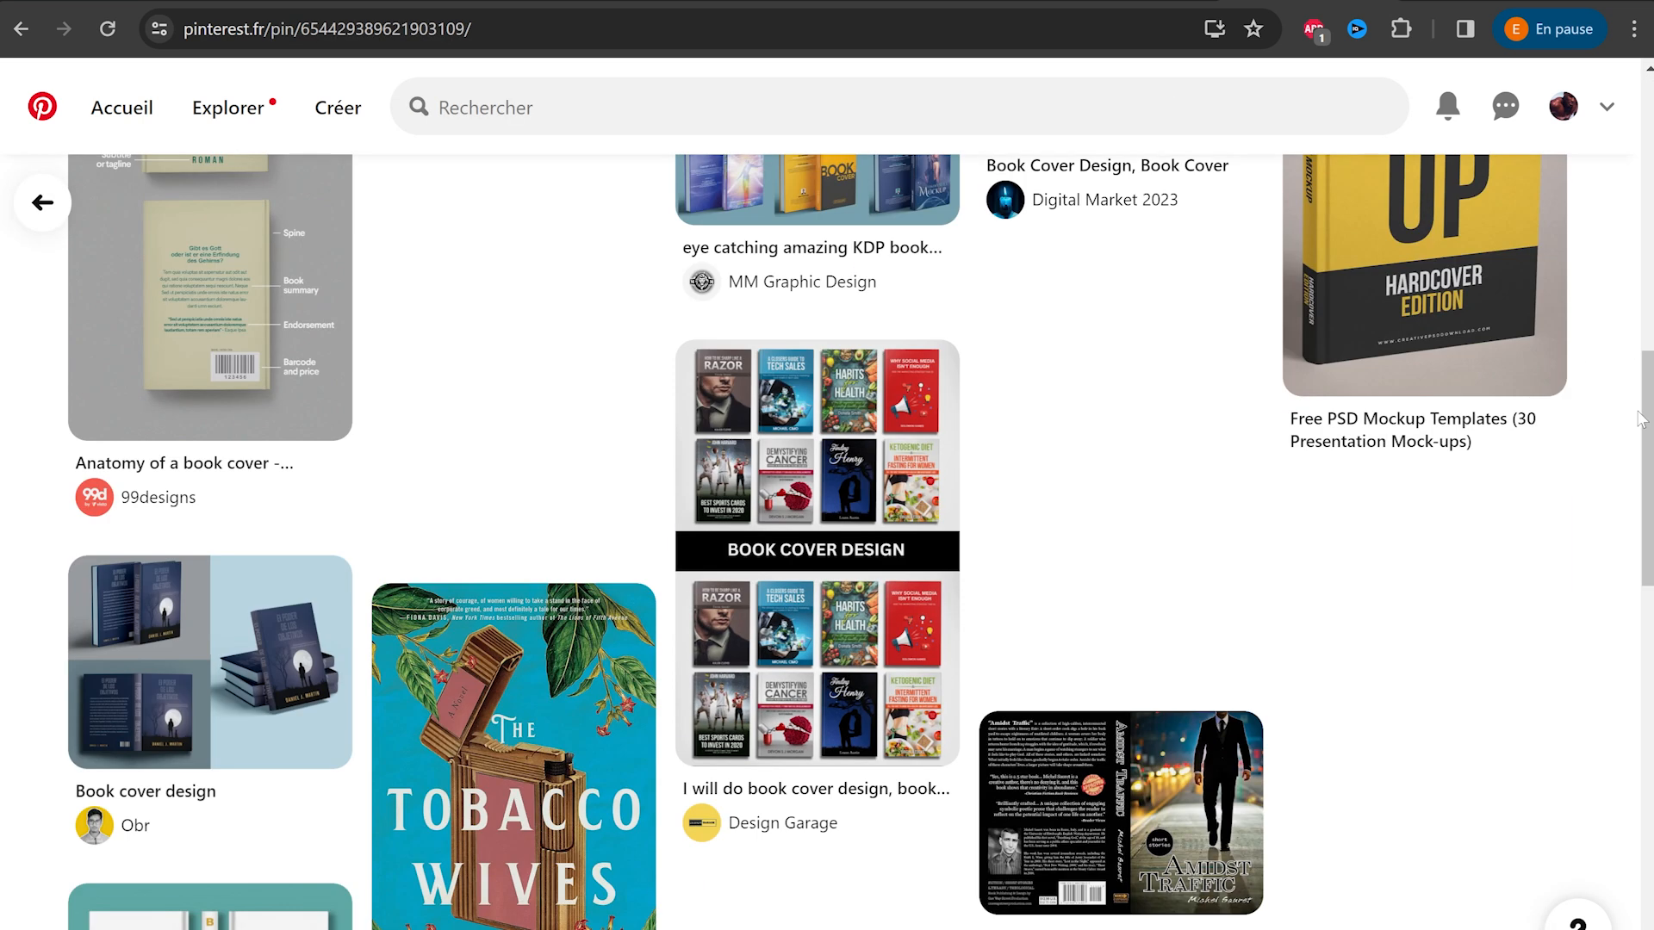
left_click(172, 784)
- Search Pinterest for "ebook cover"
left_click(750, 97)
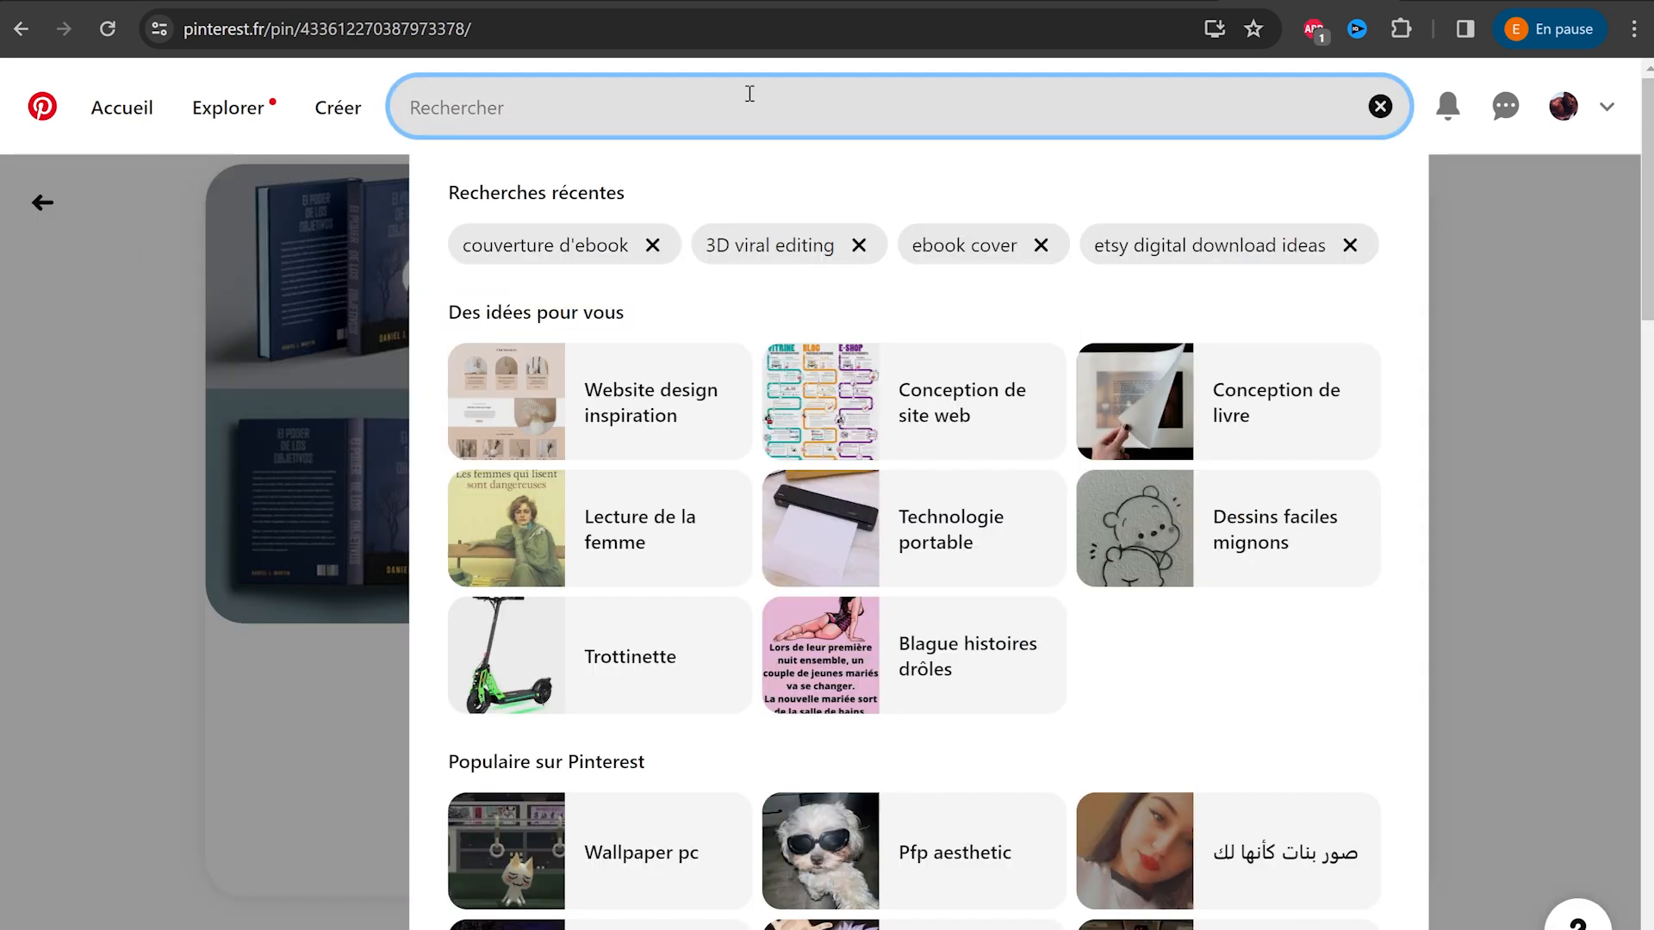
type("ebook cover")
key("Return")
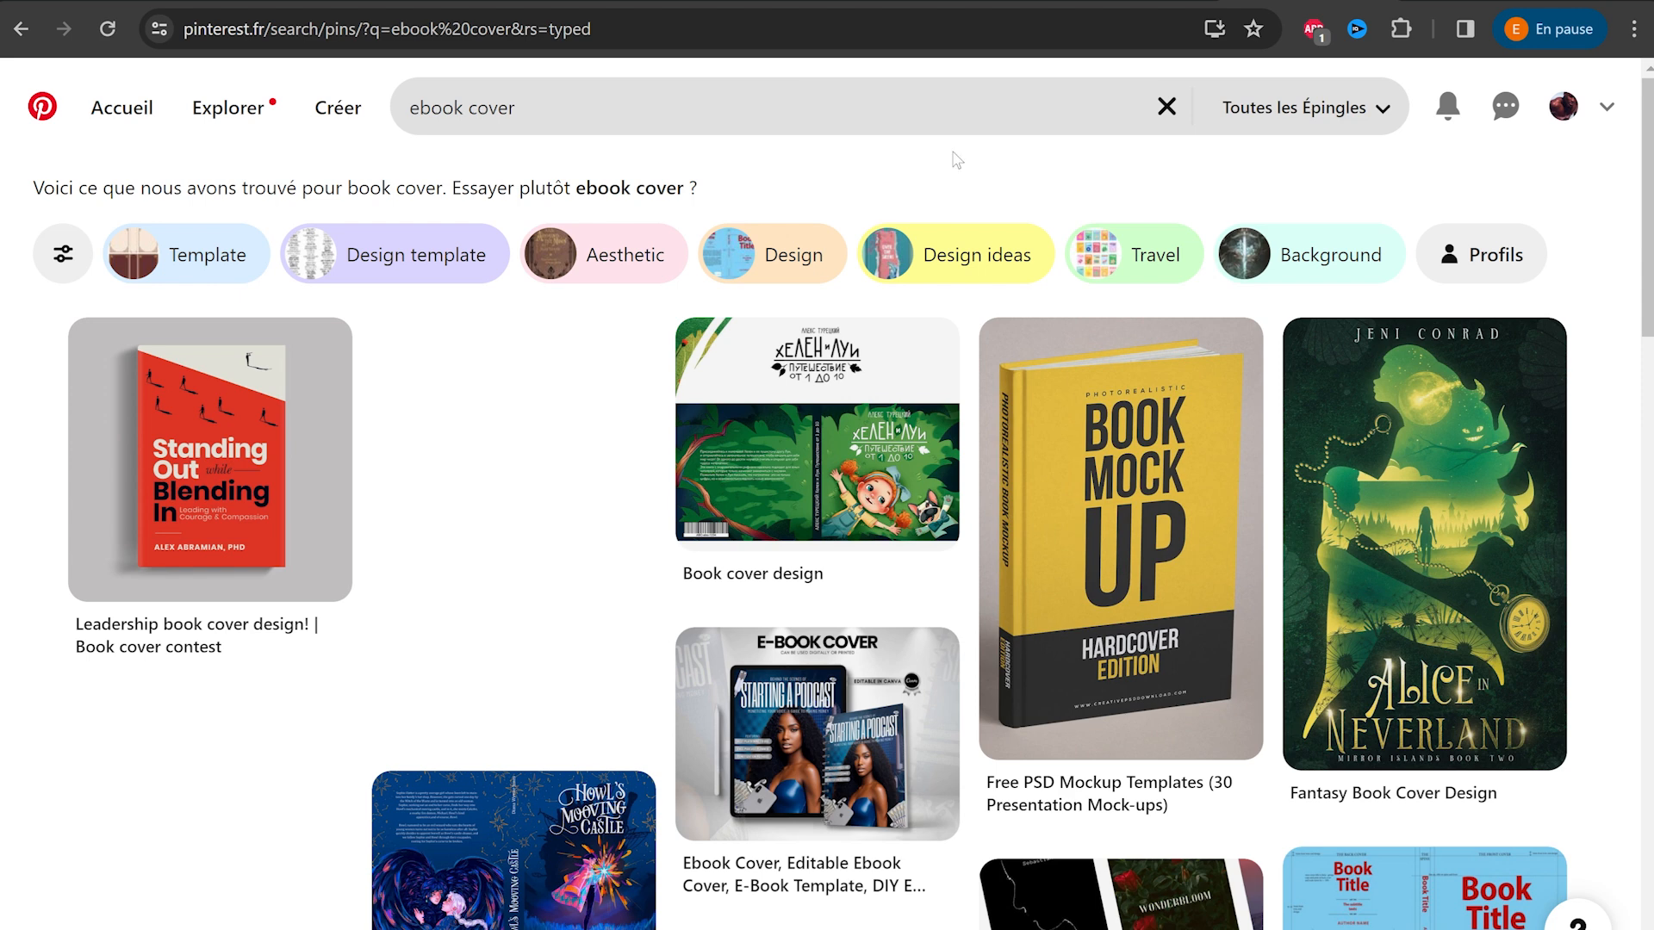
- Open the green illustrated children's book cover pin and explore the related illustrated book designs
left_click(817, 431)
scroll(1129, 435, "down", 5)
left_click(817, 379)
scroll(1026, 454, "down", 6)
scroll(786, 401, "down", 7)
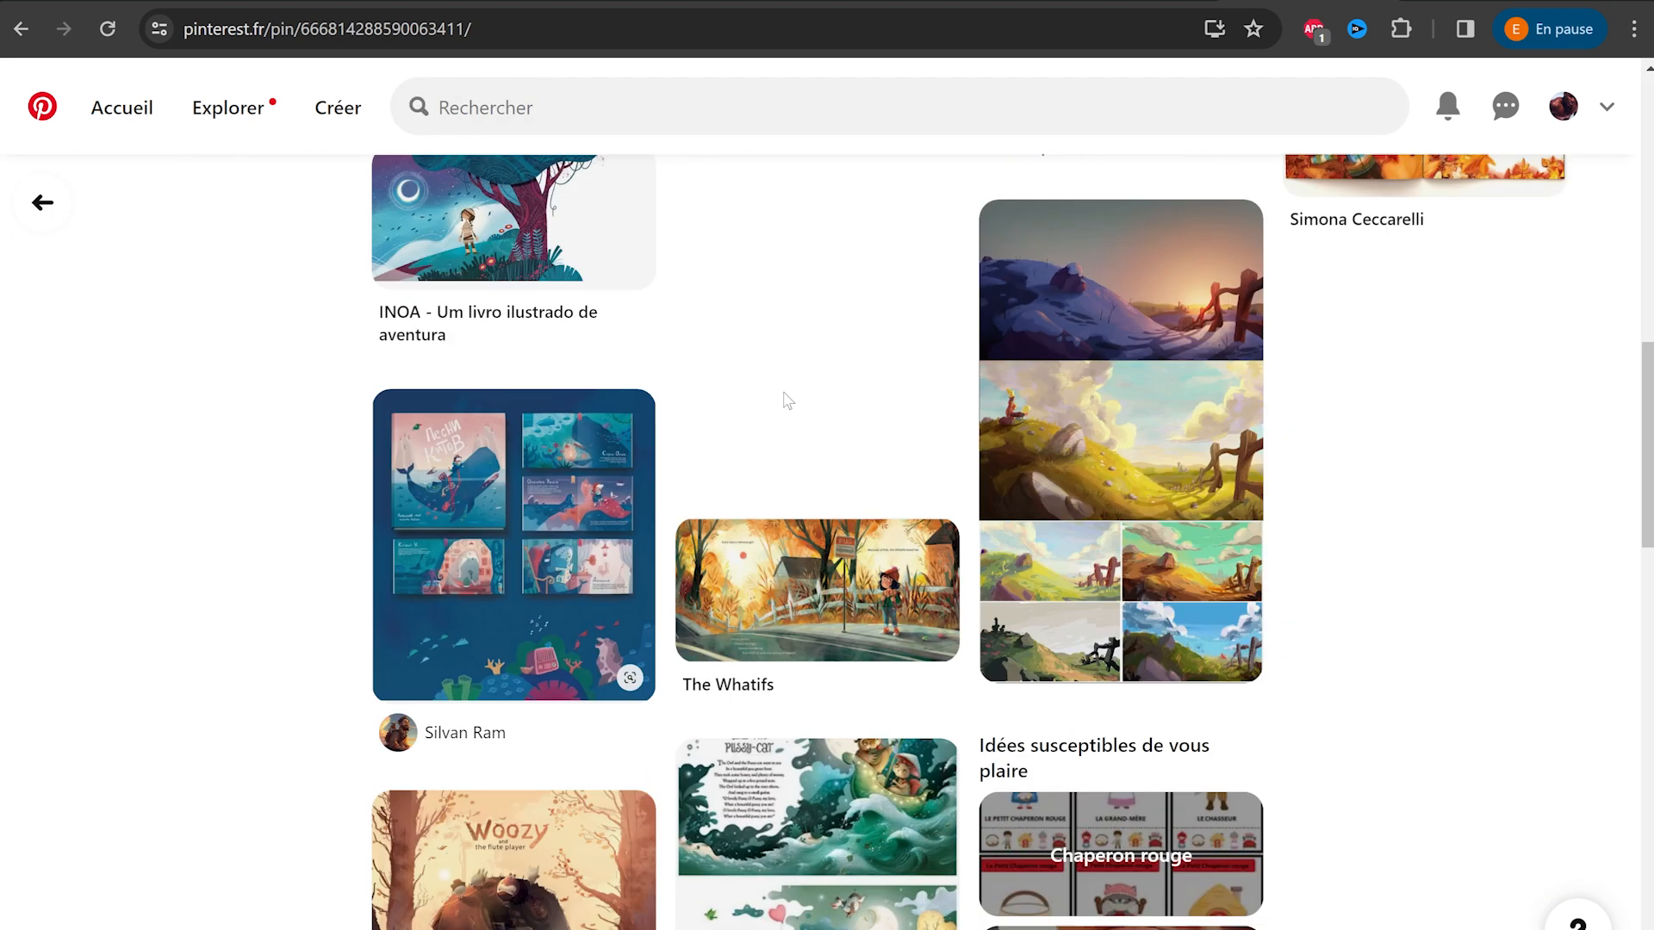
scroll(788, 395, "down", 6)
scroll(1513, 505, "down", 6)
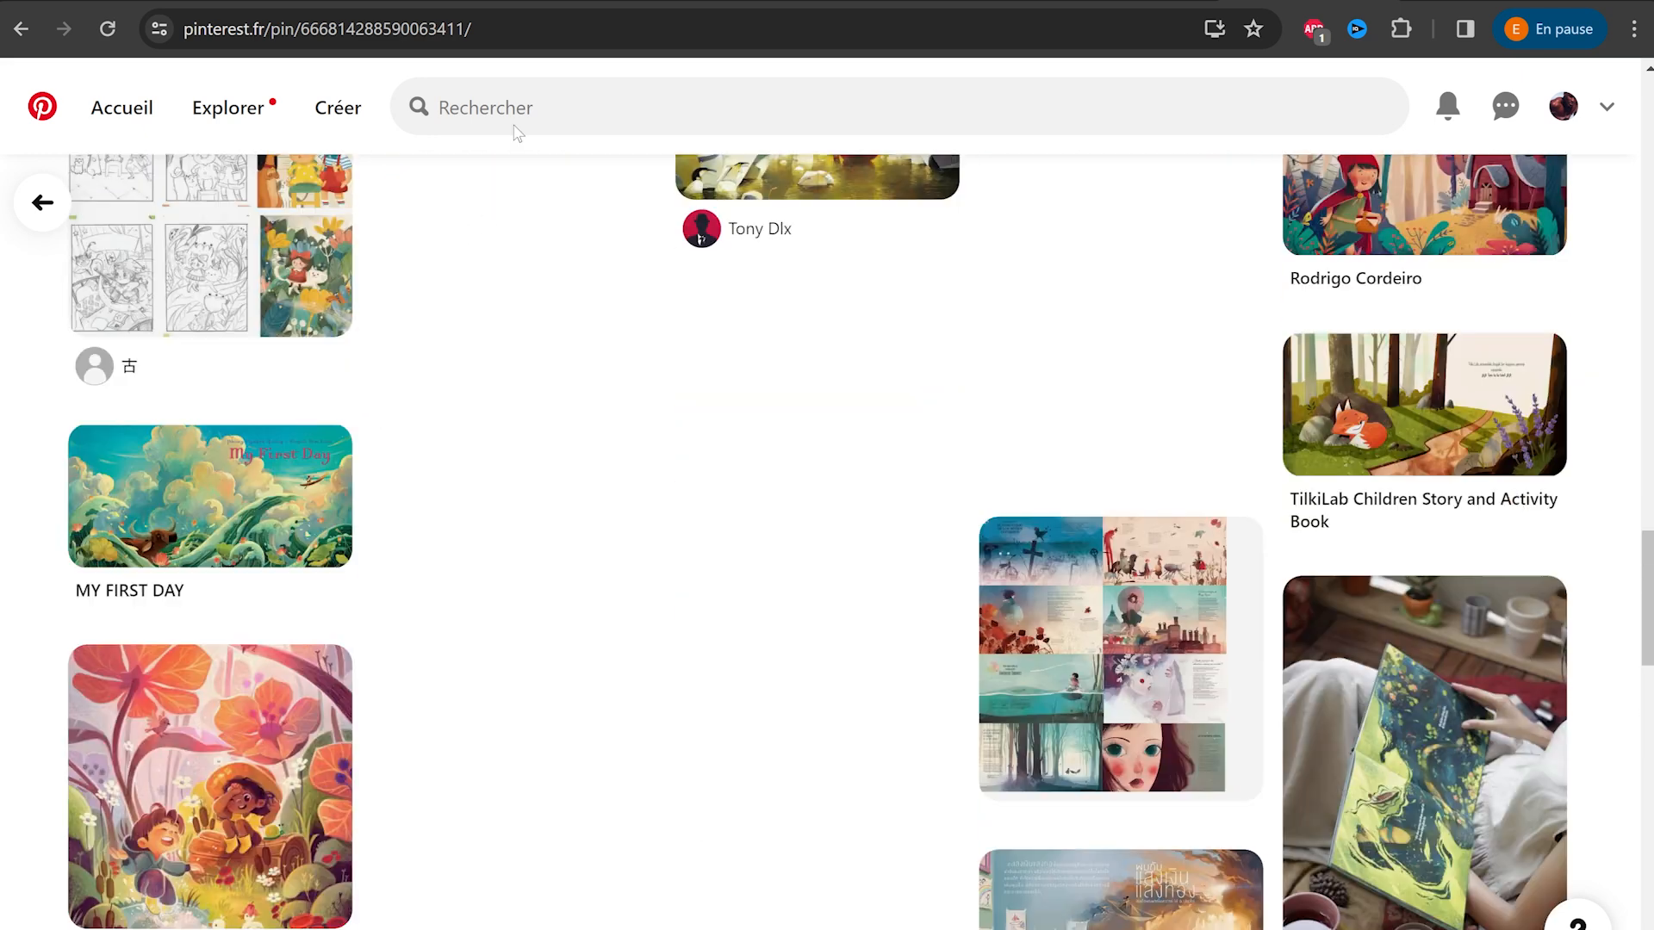
- Repeat the "ebook cover" search on Pinterest and look through the cover ideas
left_click(540, 95)
type("ebook cover")
key("Return")
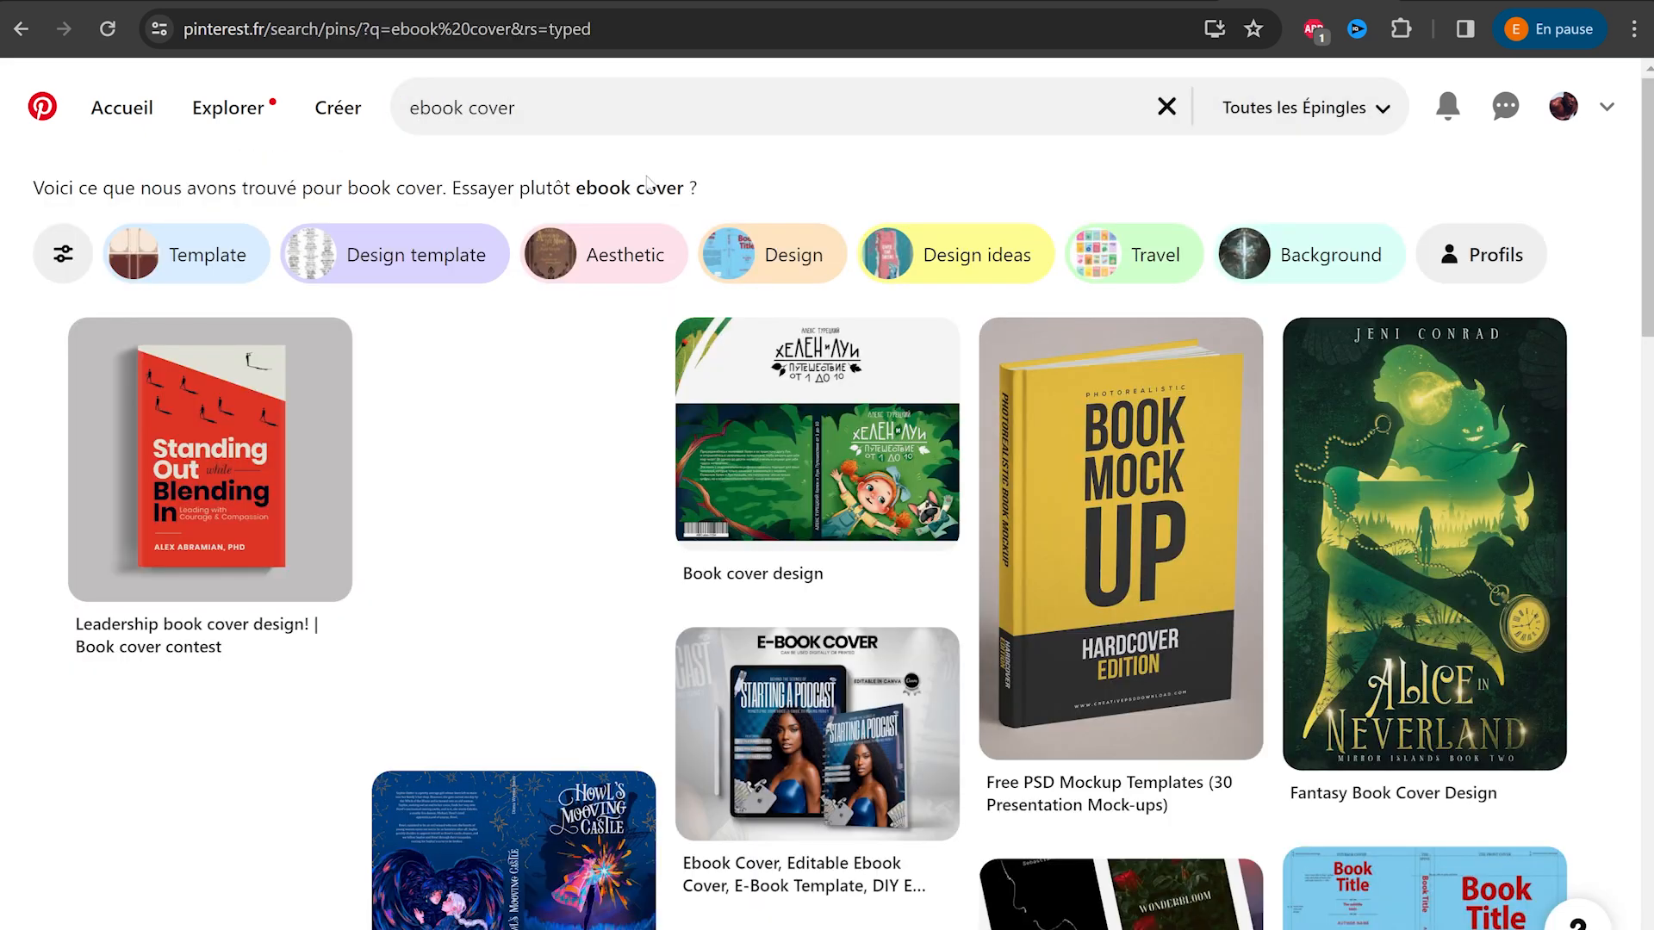
scroll(602, 583, "down", 5)
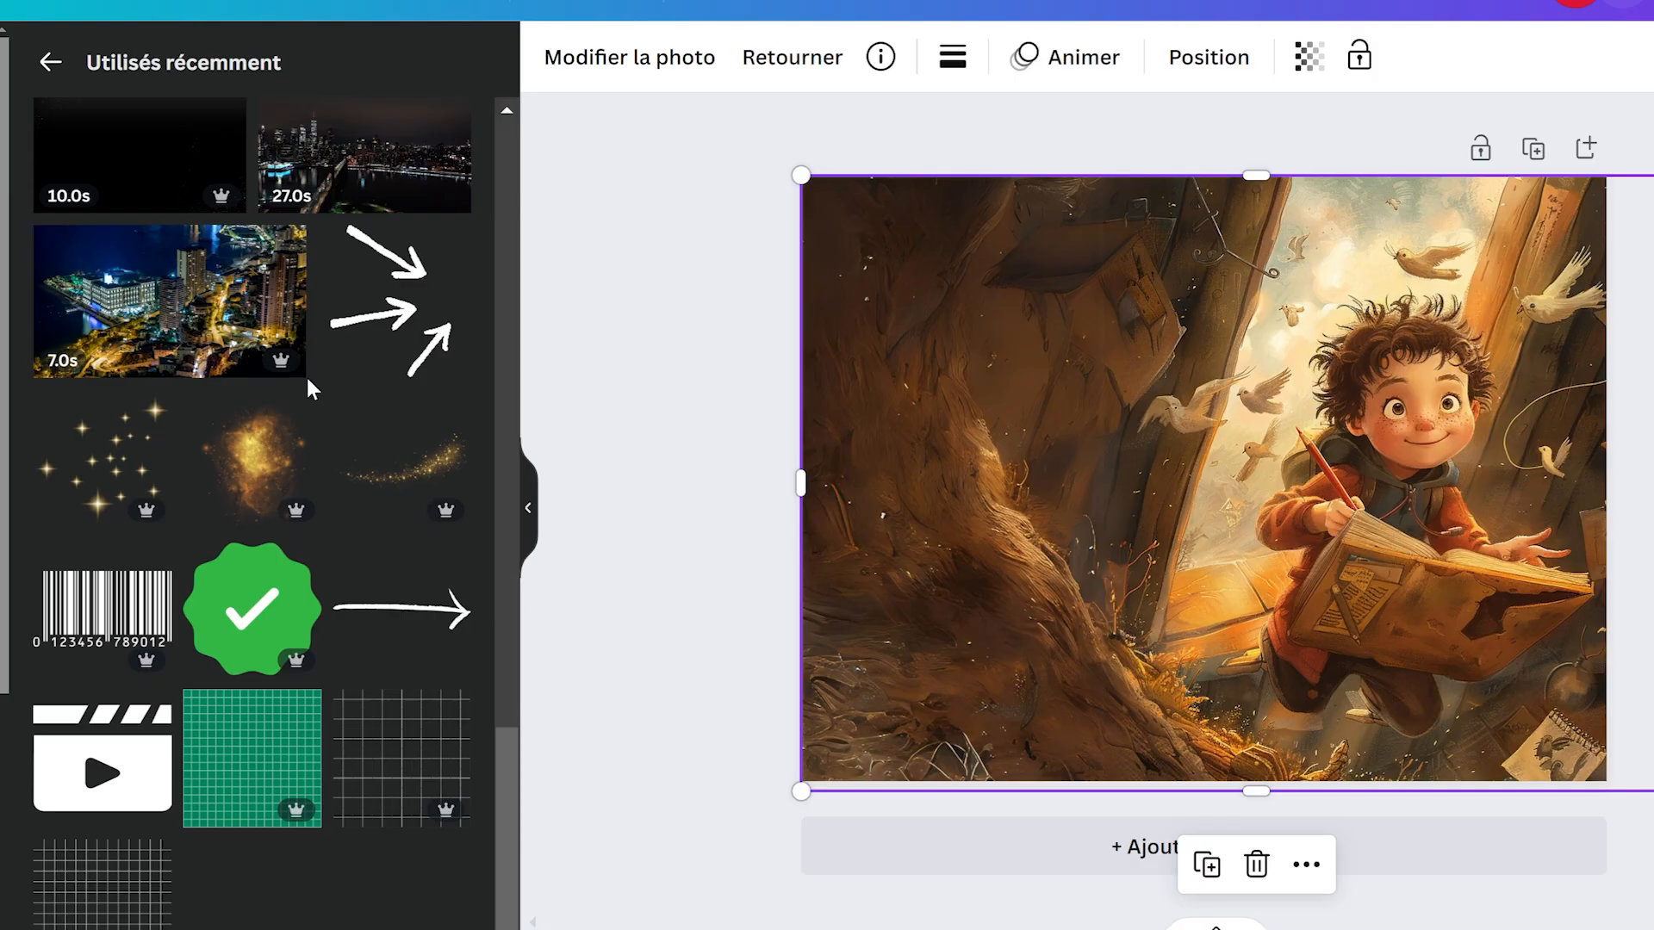
- Add the golden sparkle stars to the lower back cover and place the golden dust cloud above them
scroll(305, 375, "down", 2)
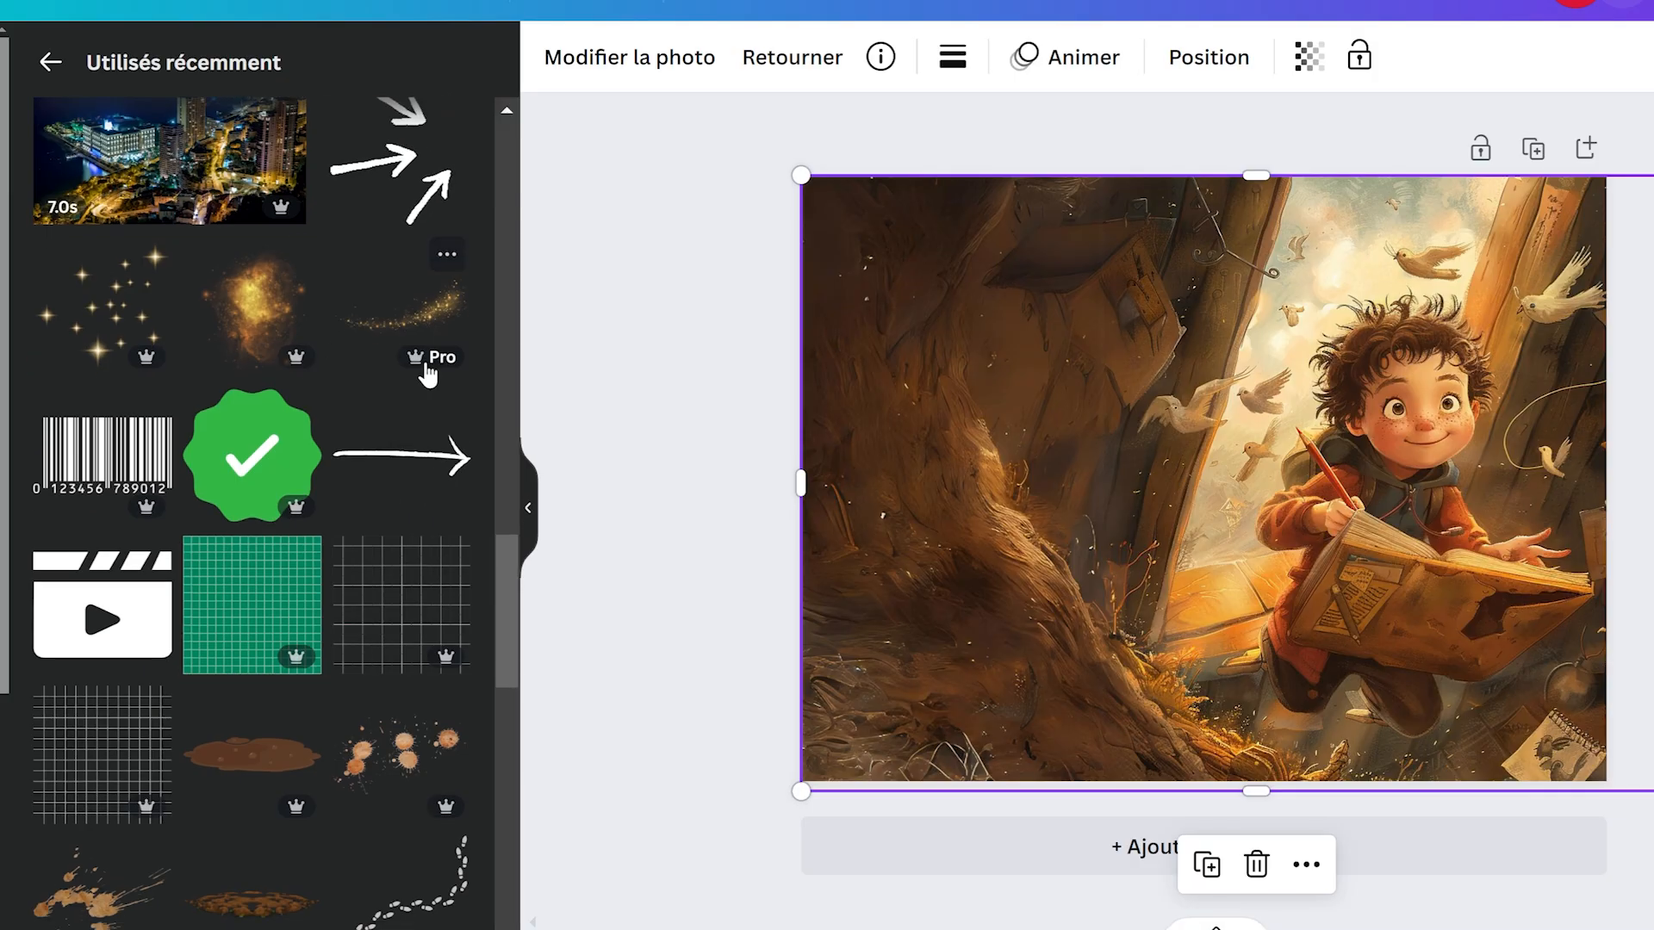
left_click(106, 321)
left_click_drag(1204, 480, 1093, 535)
left_click_drag(1352, 296, 1111, 484)
left_click(254, 308)
left_click_drag(1213, 482, 1035, 403)
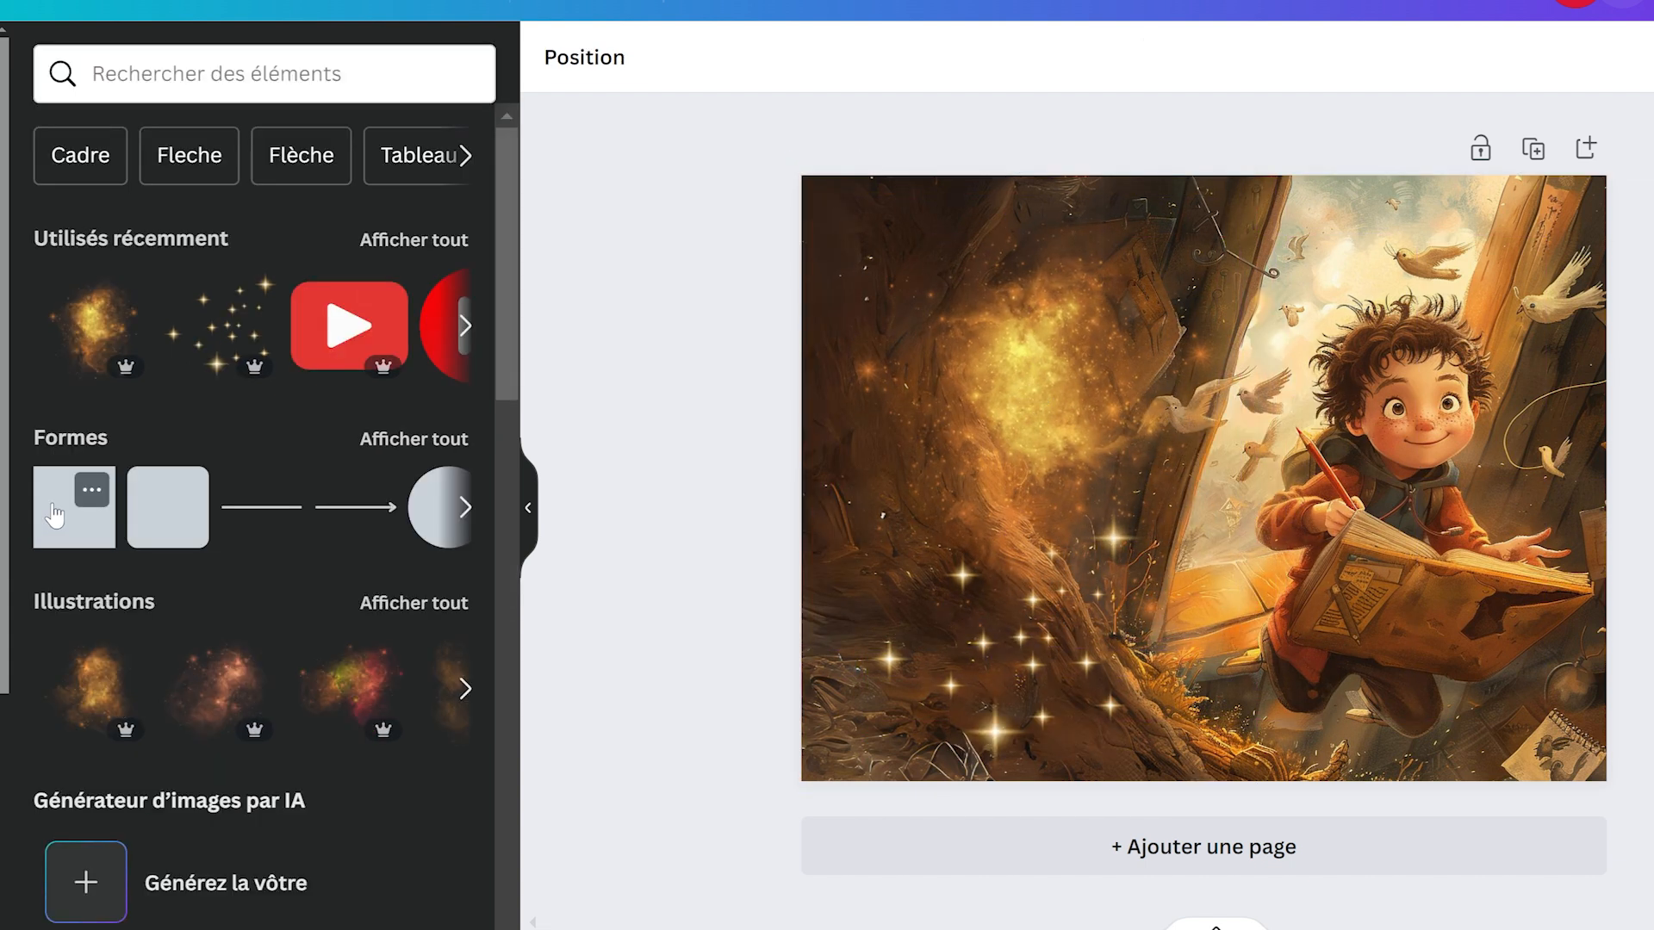
- Add a square shape, stretch it into a beige rectangle across the middle of the back cover, and open its layer list
left_click(57, 520)
left_click_drag(1115, 388, 901, 283)
left_click_drag(1157, 452, 1092, 480)
key("alt+1")
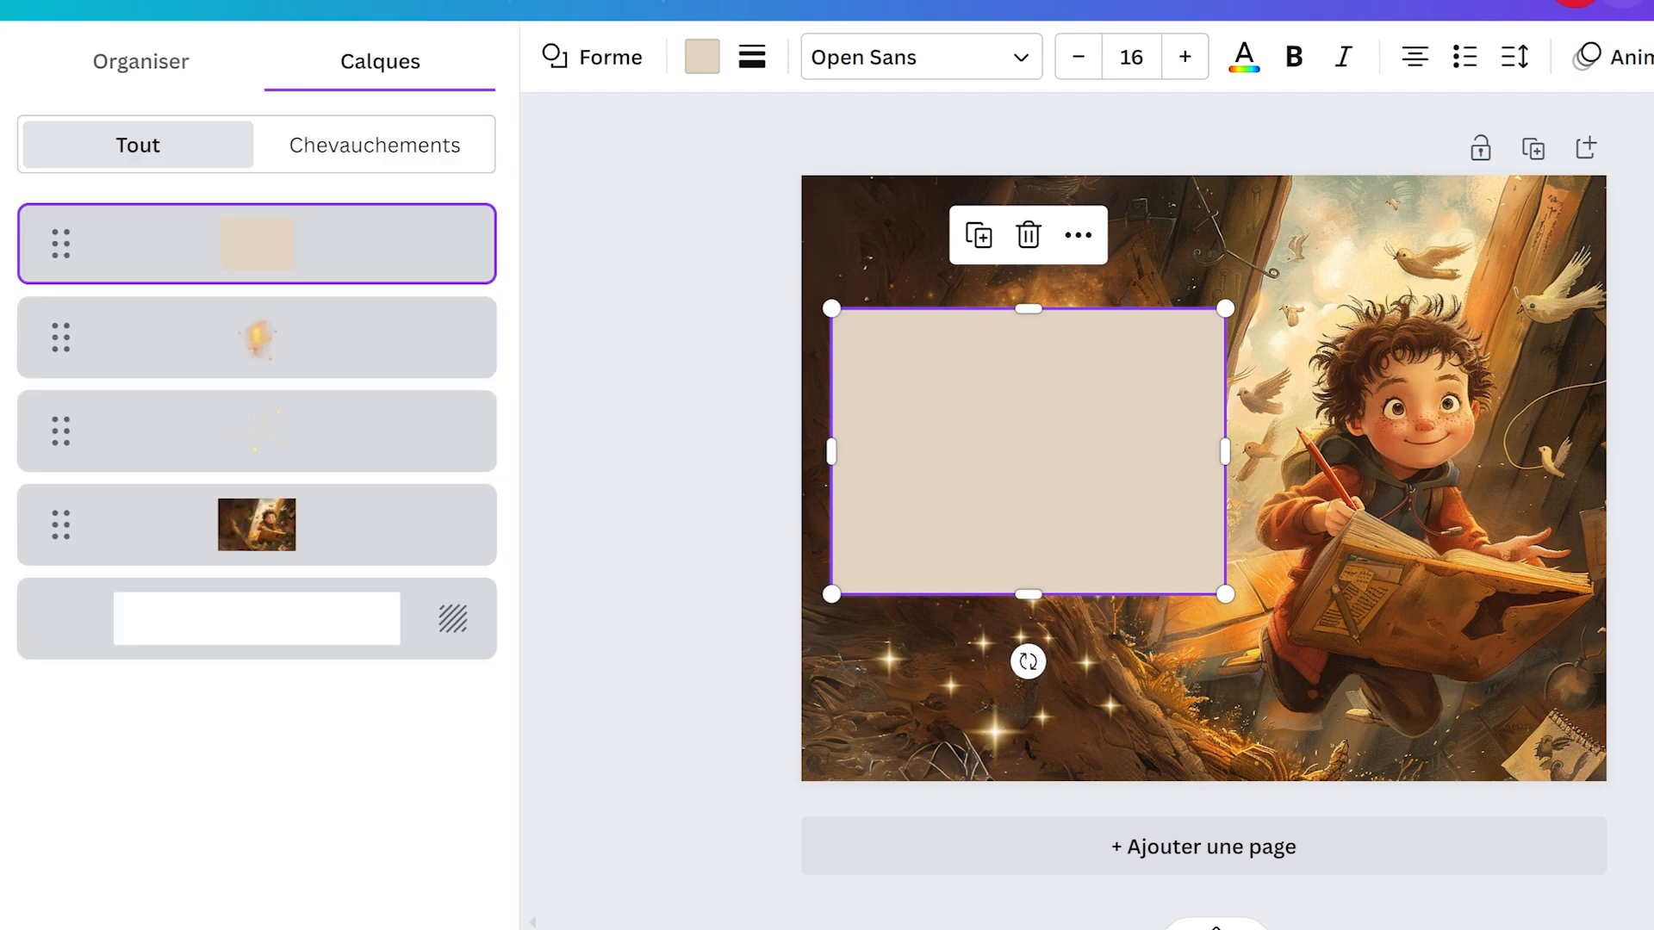
key("alt+1")
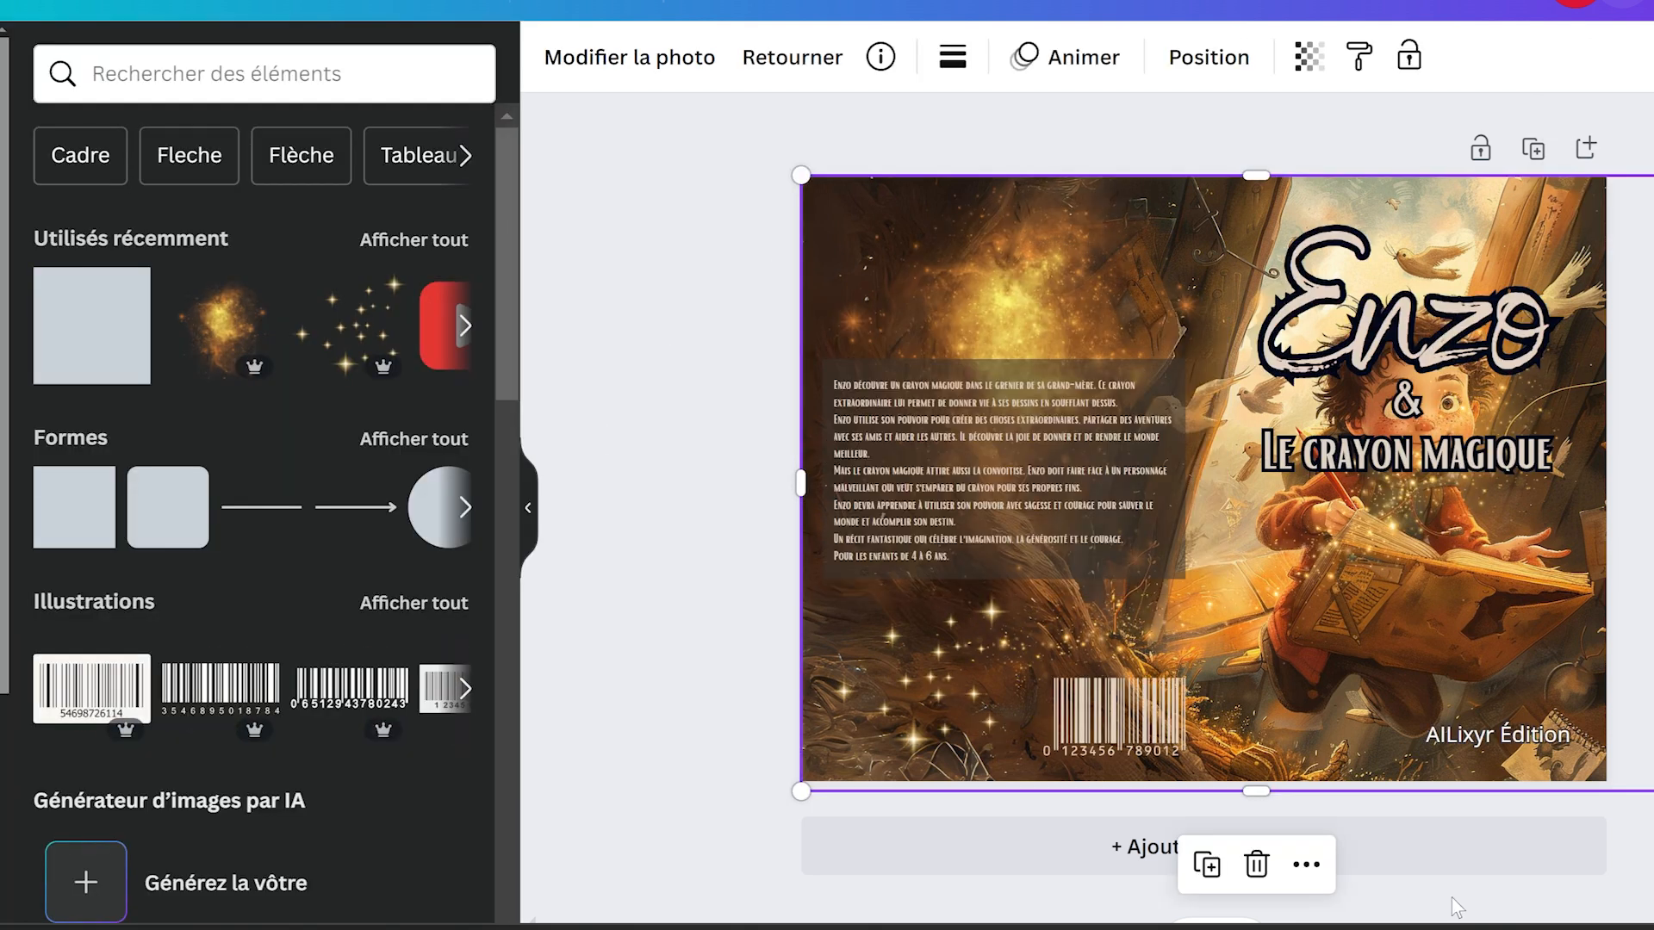
- Check the fonts used for the cover title, the ampersand, the publisher line and the back-cover text
left_click(1372, 341)
double_click(1369, 340)
left_click(611, 76)
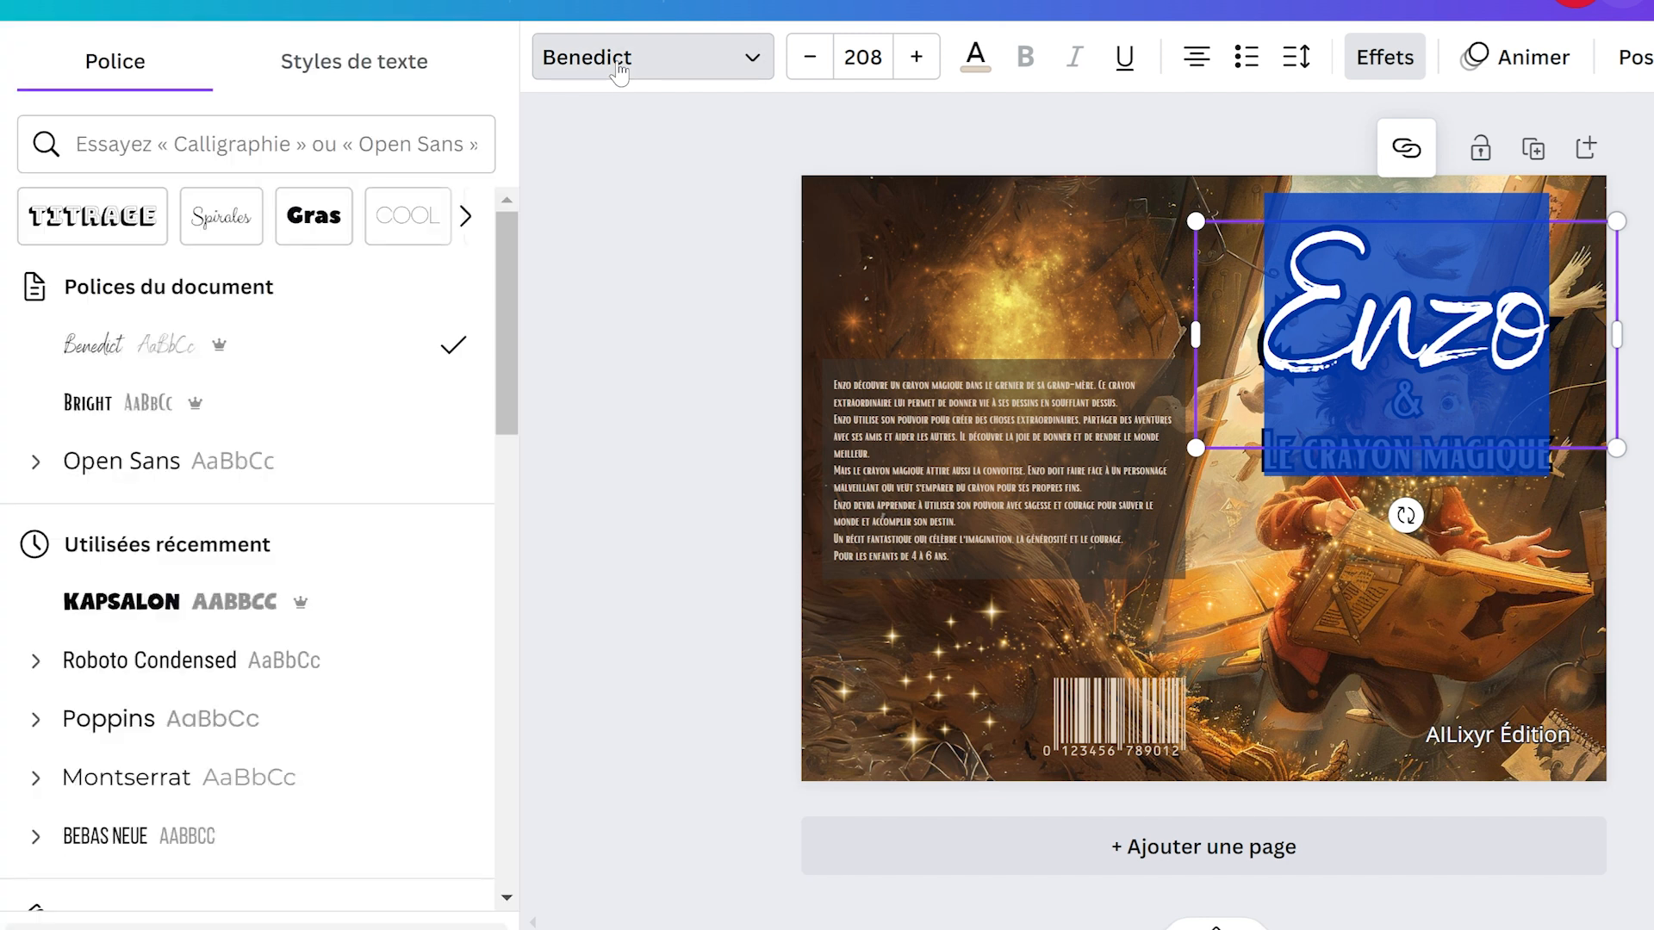
key("Escape")
left_click(1507, 465)
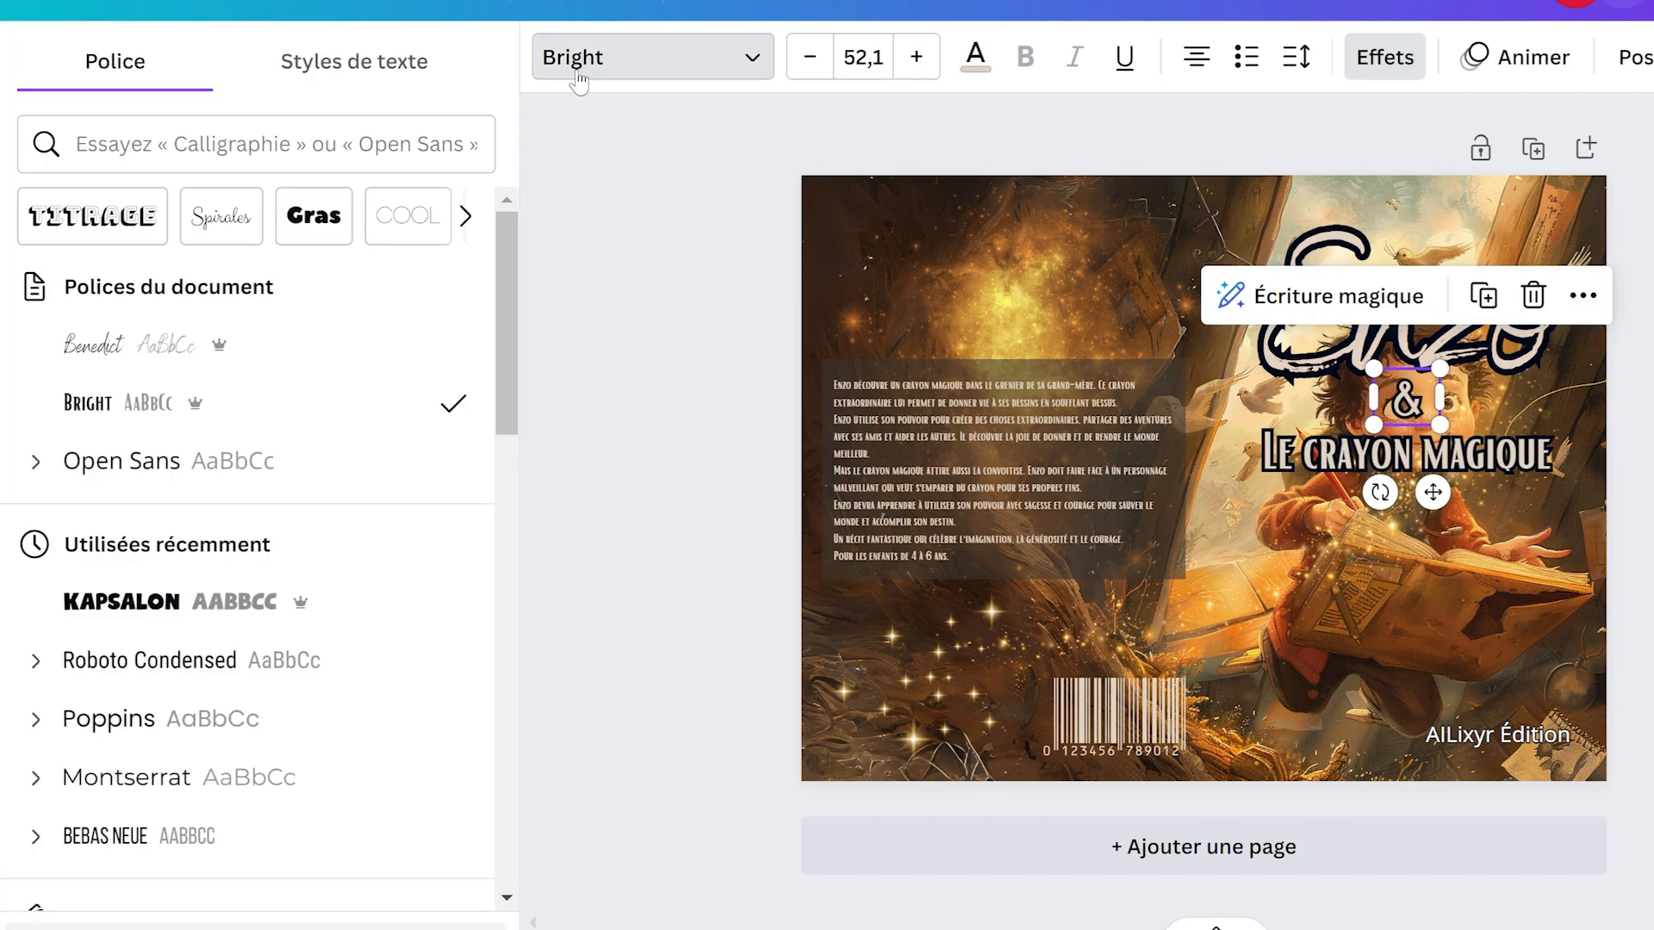
key("Escape")
left_click(1538, 737)
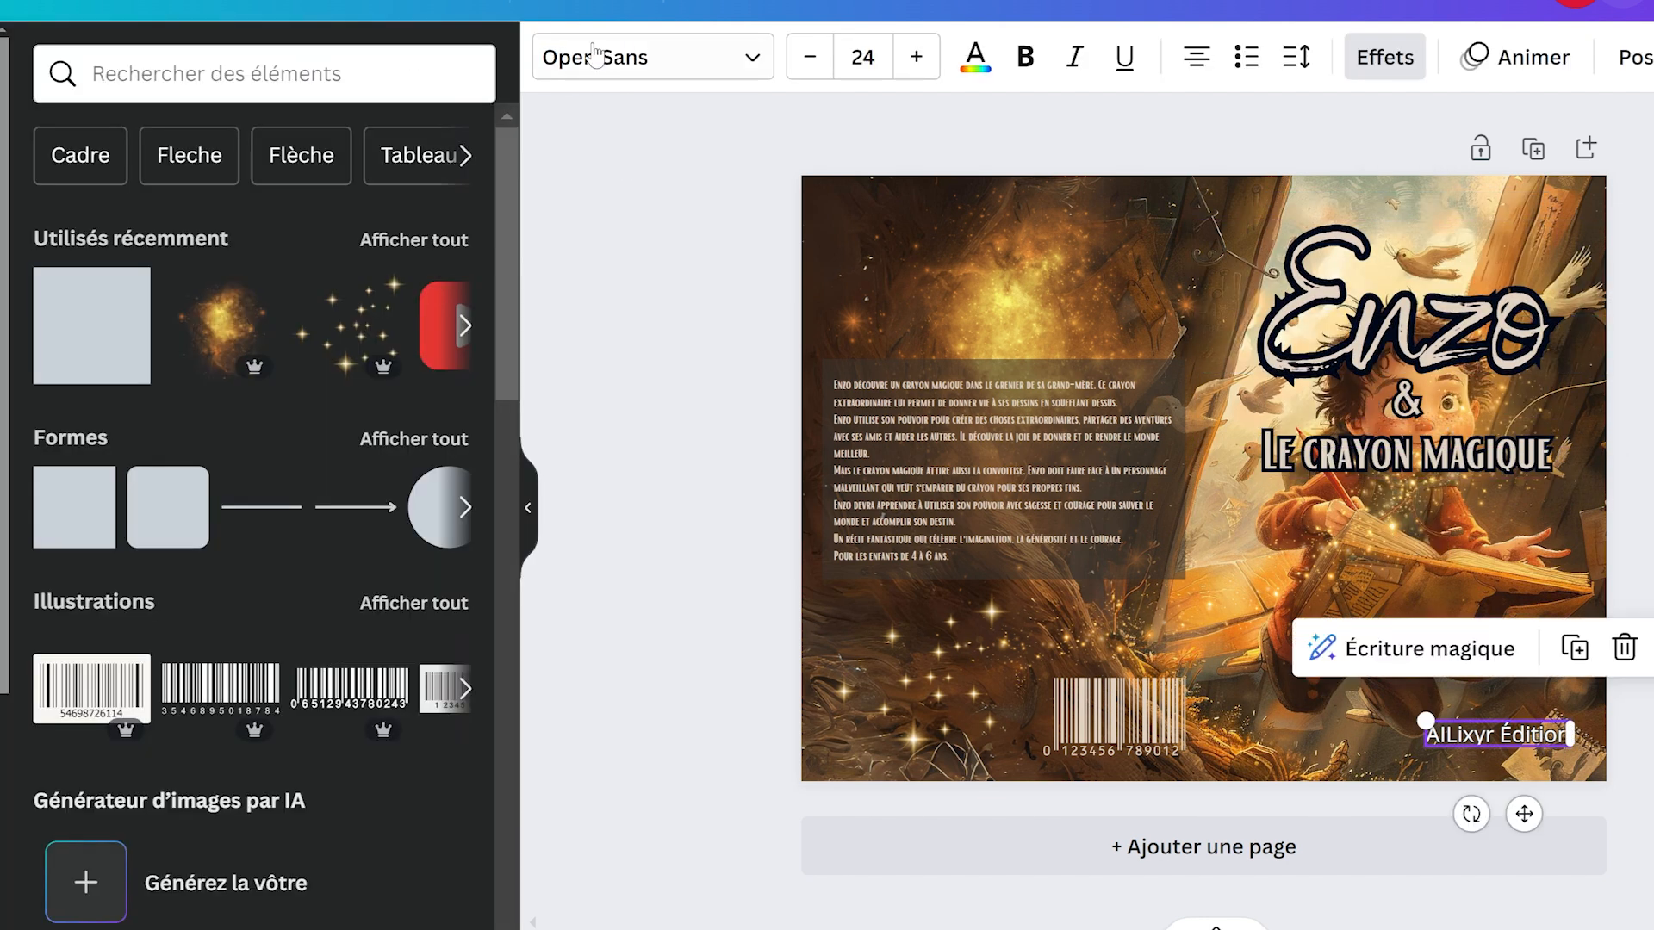
left_click(1004, 473)
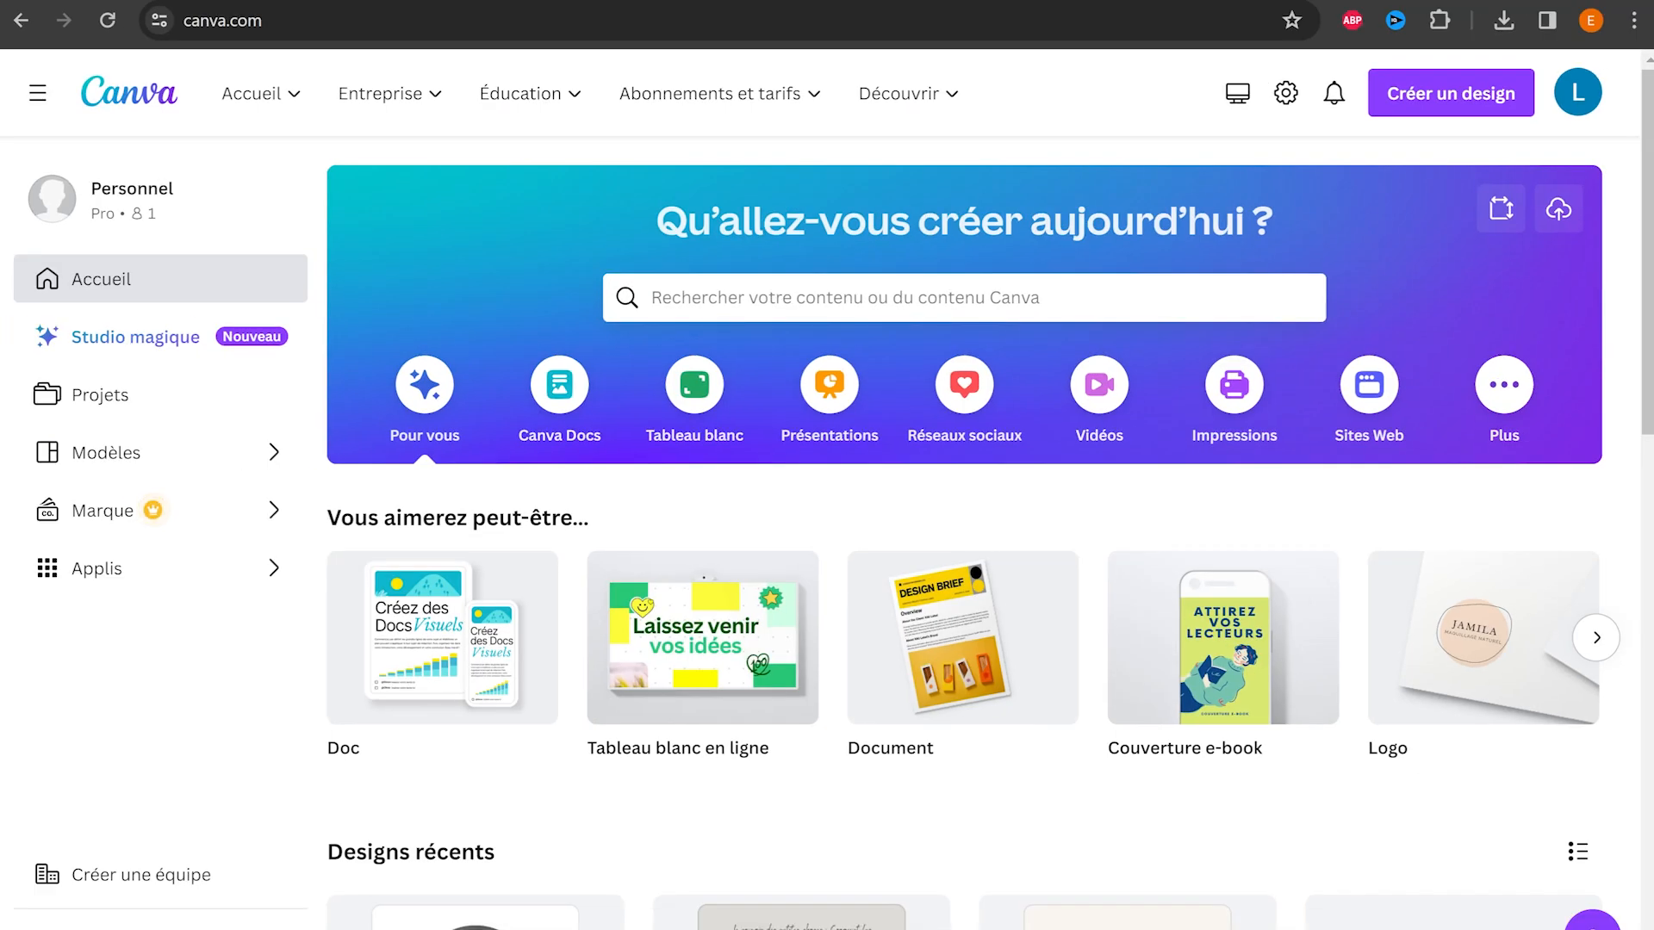
- Search the Canva templates for "planner" and look through the designs
left_click(722, 293)
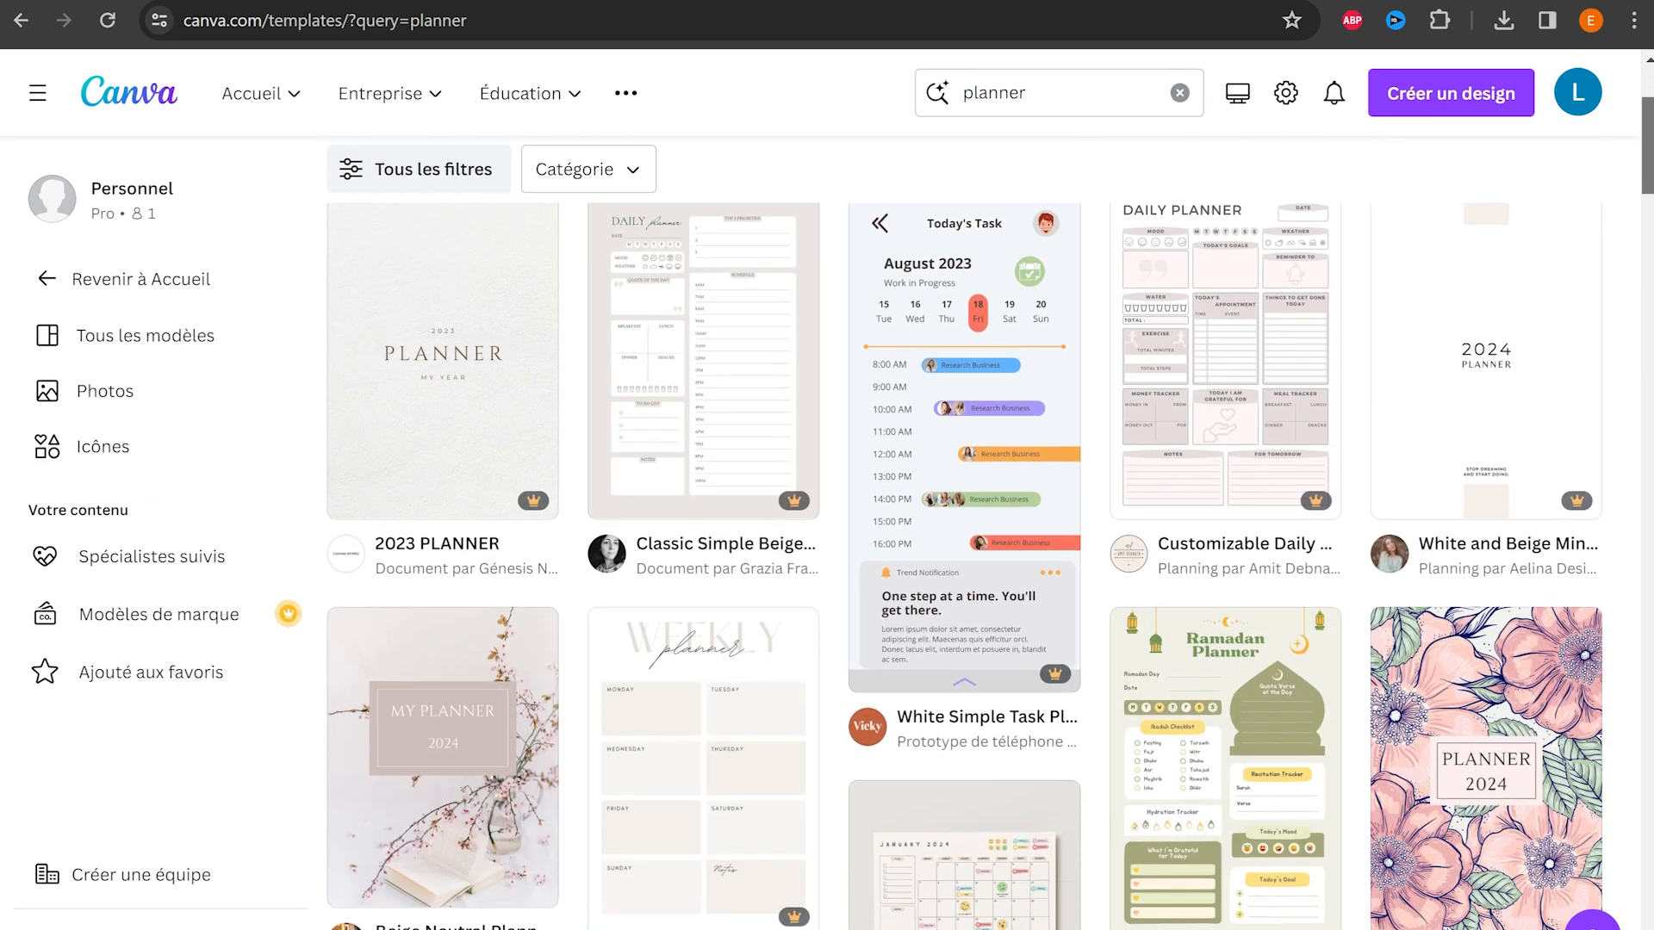
scroll(1645, 256, "down", 10)
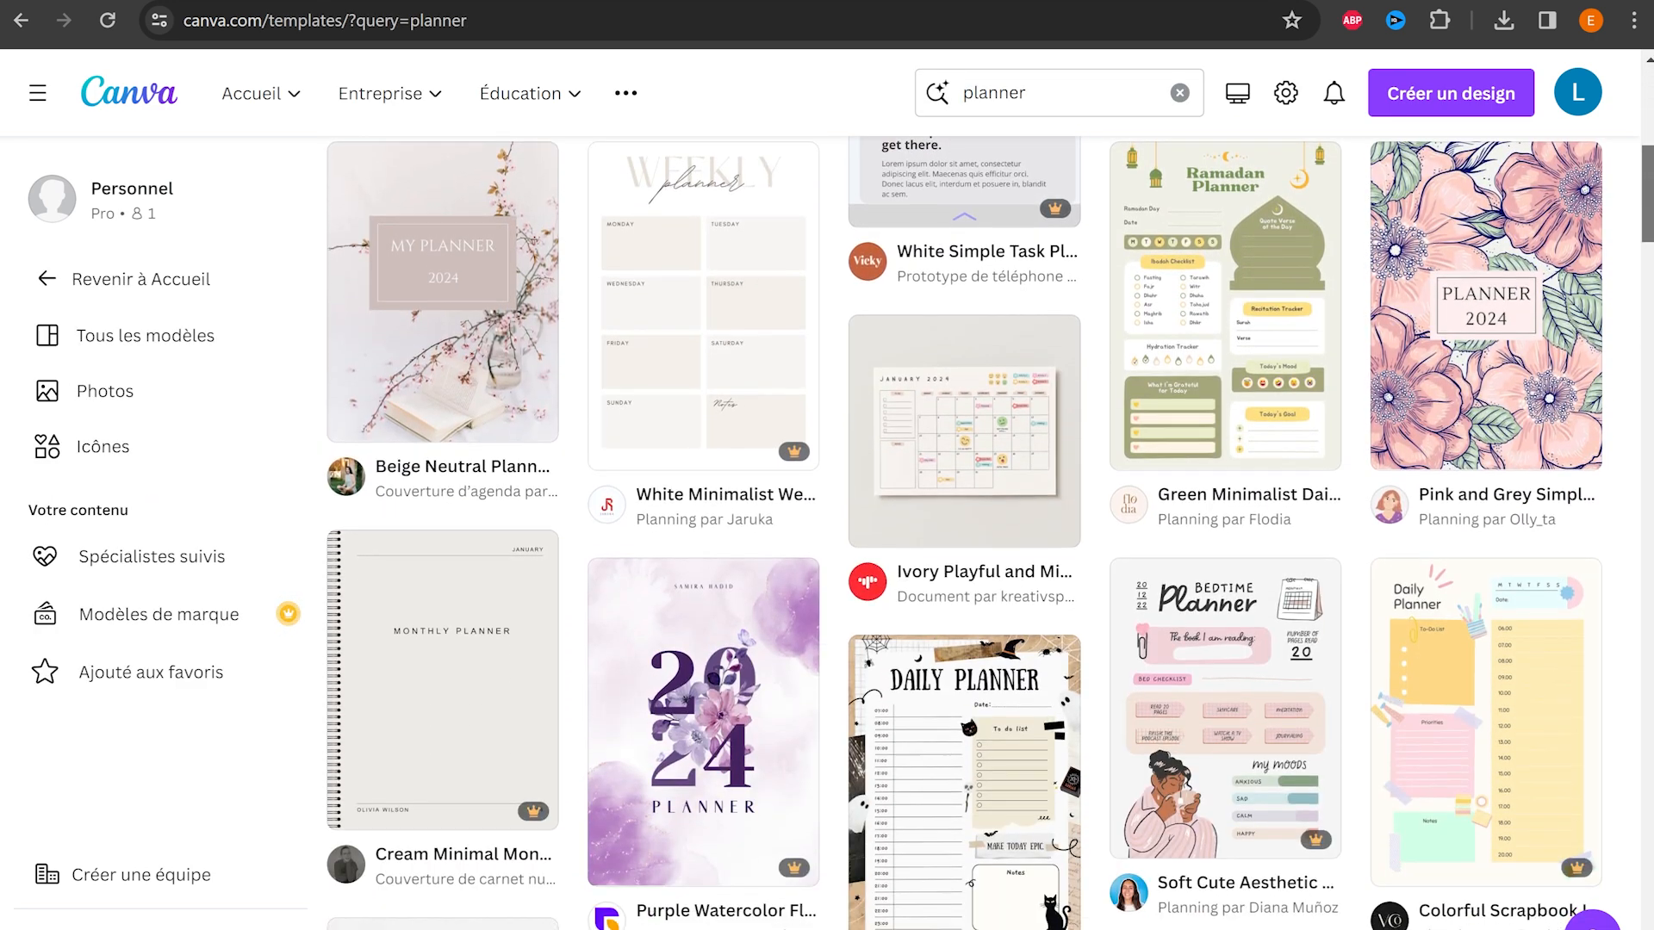
left_click_drag(1646, 256, 1622, 372)
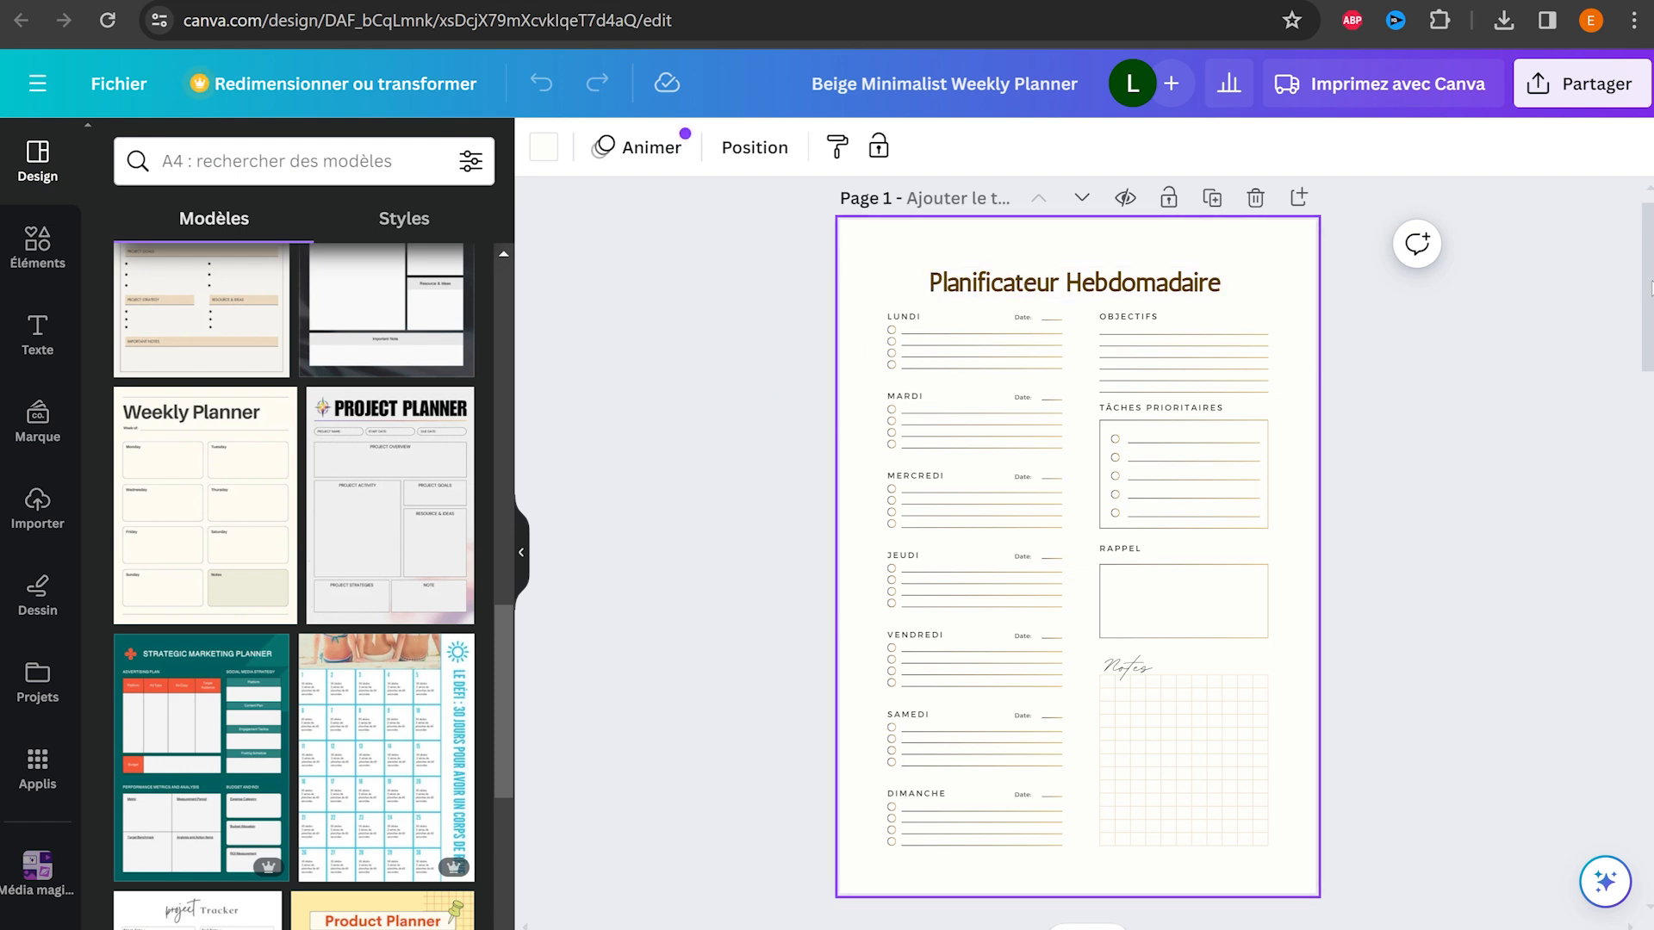
- Review the pages of the Beige Minimalist Weekly Planner and download all of them as "PDF pour impression"
scroll(1496, 443, "down", 1)
scroll(1244, 546, "down", 8)
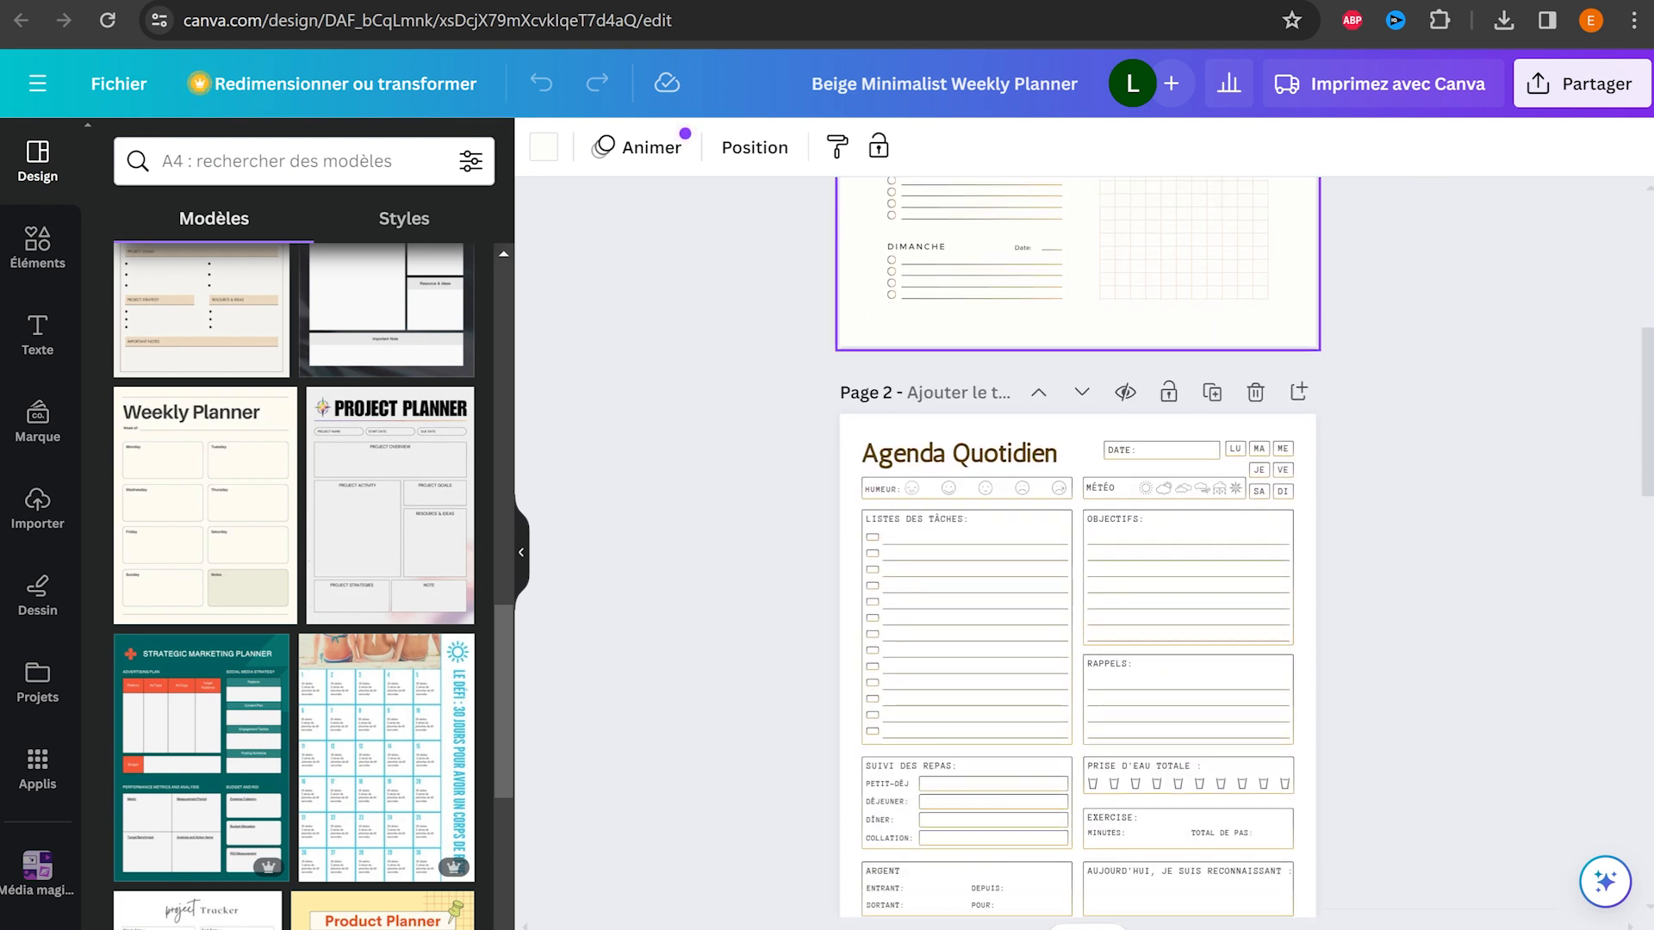
left_click_drag(1646, 457, 1650, 816)
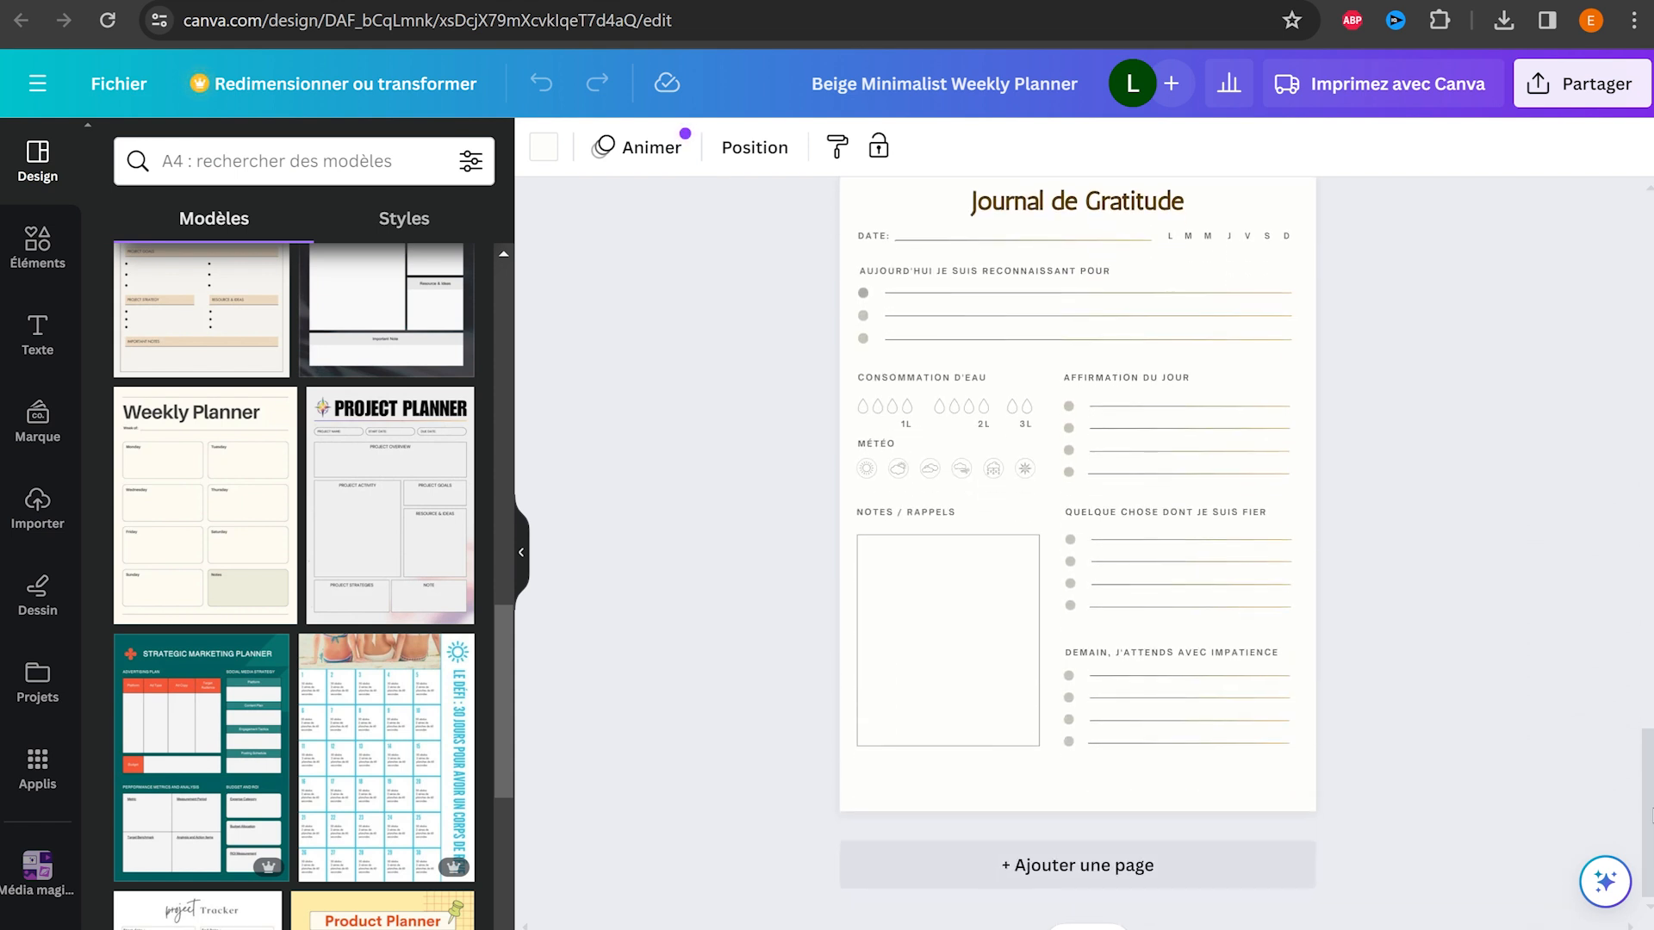
left_click(1592, 88)
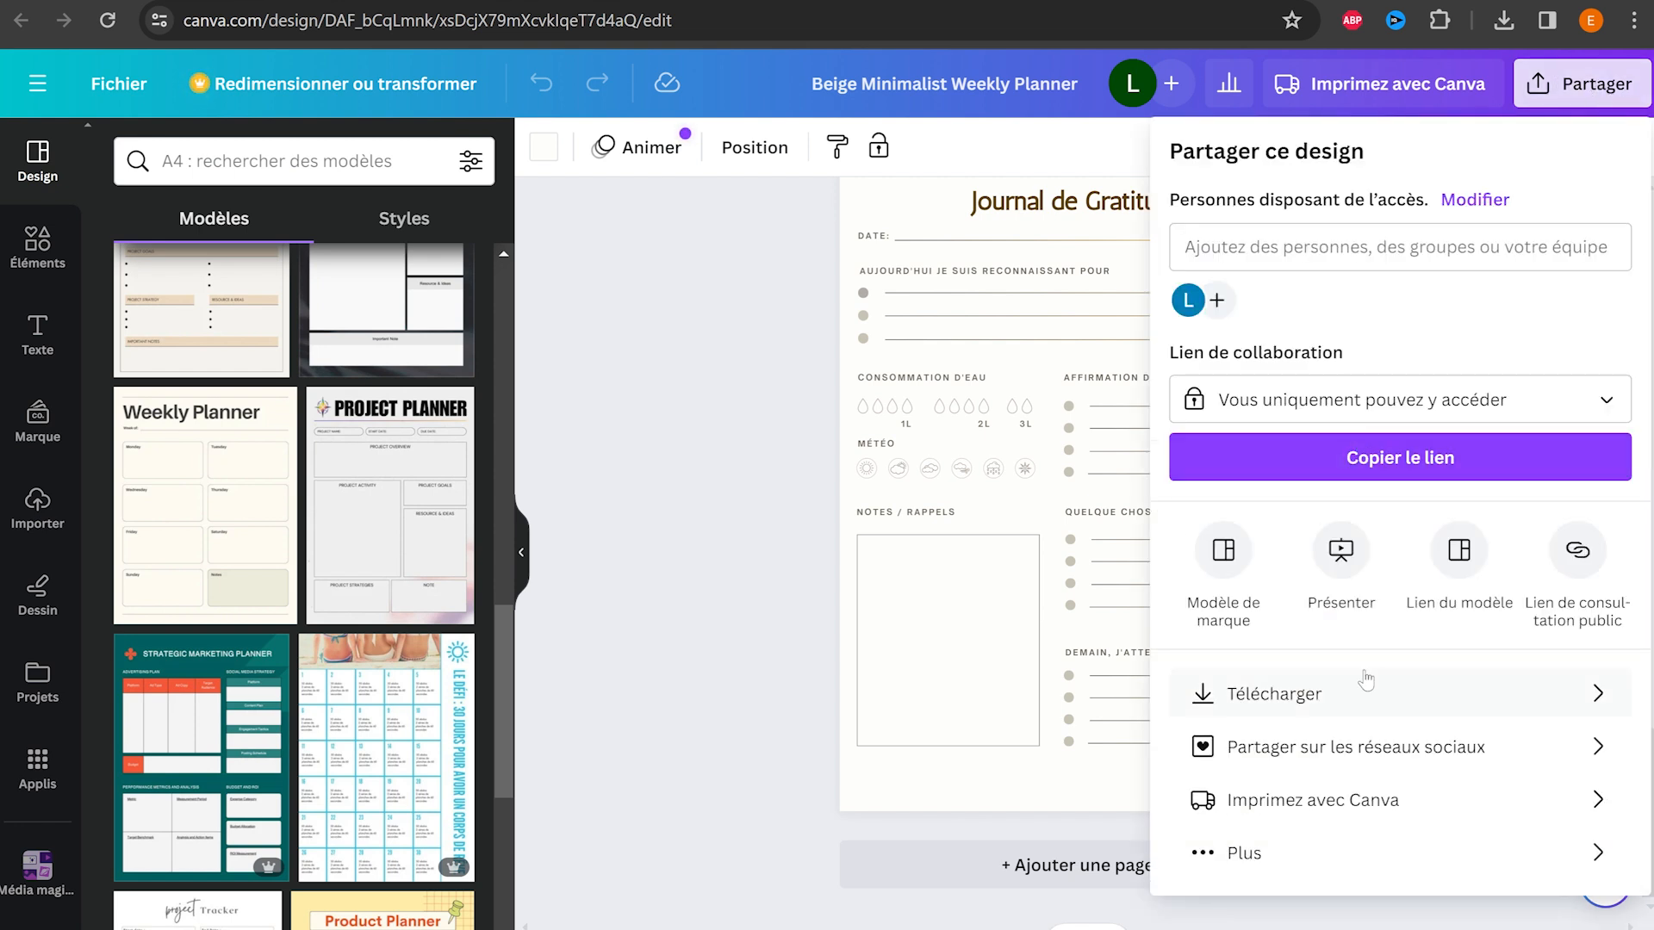
left_click(1369, 689)
left_click(1465, 254)
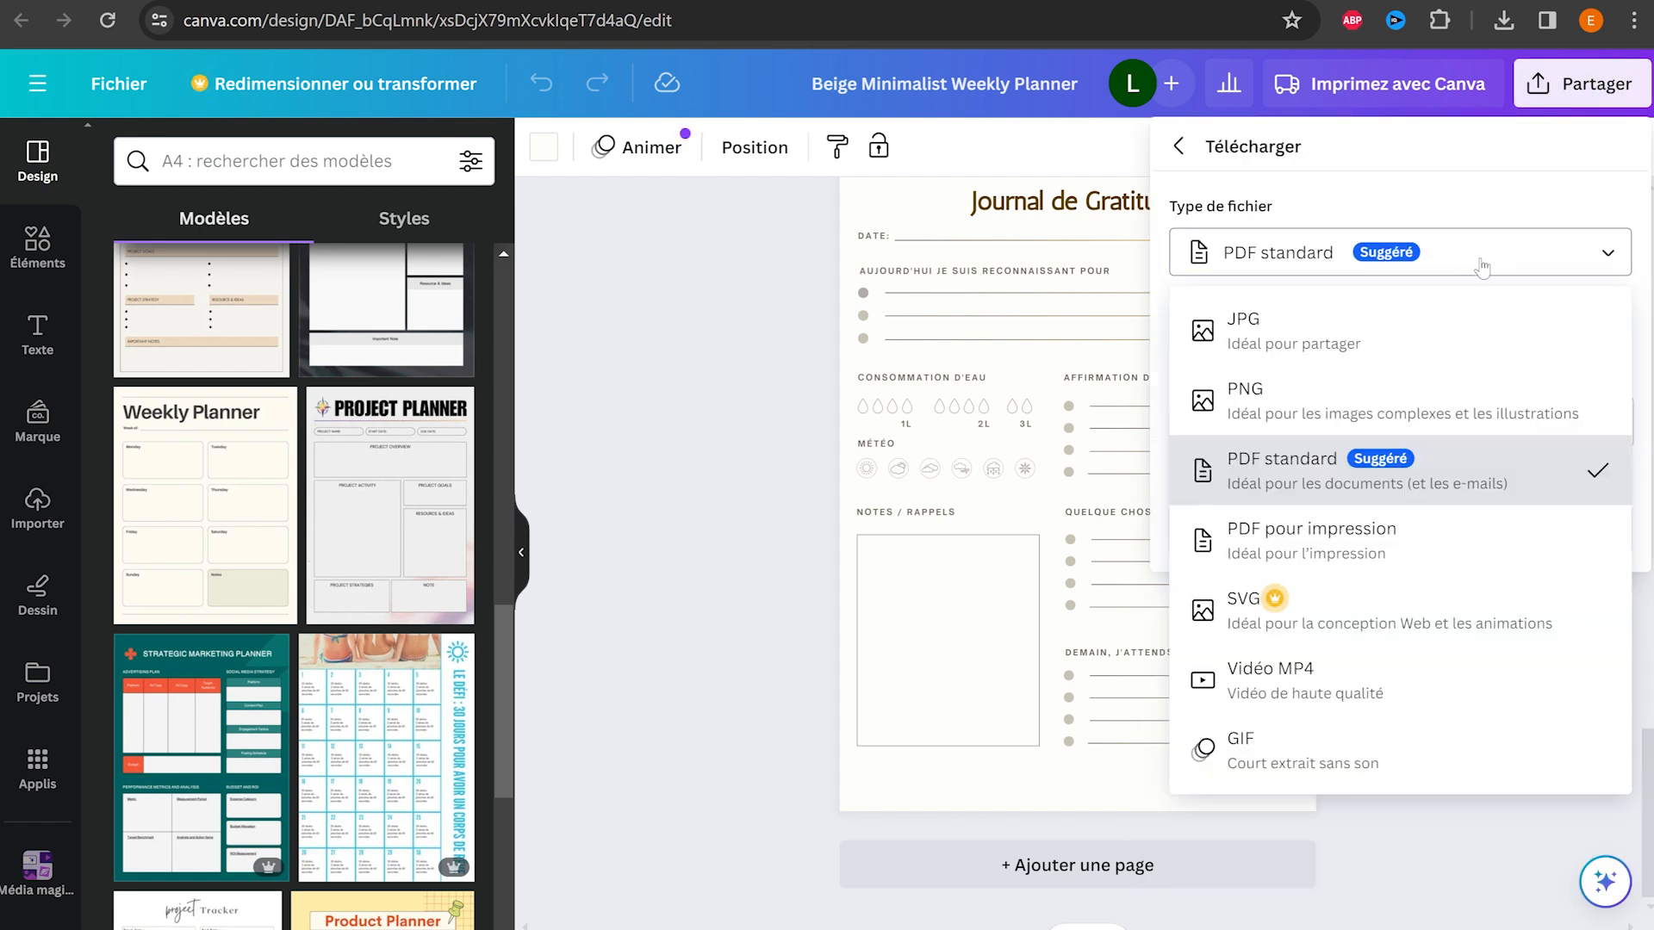
left_click(1316, 539)
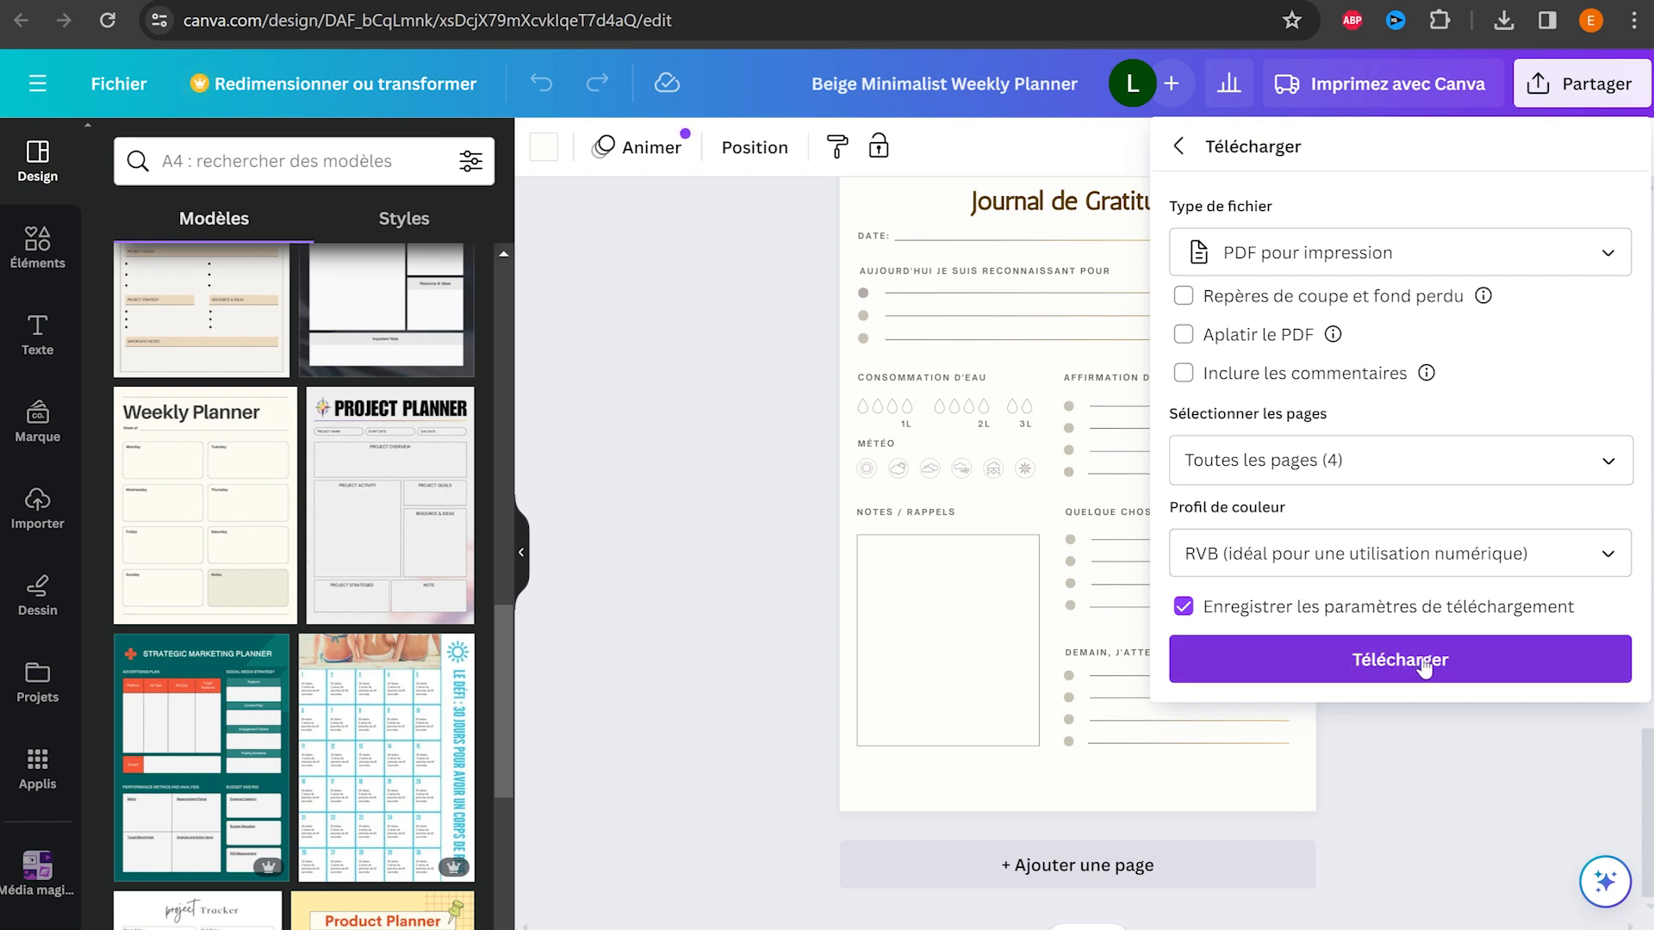
left_click(1453, 667)
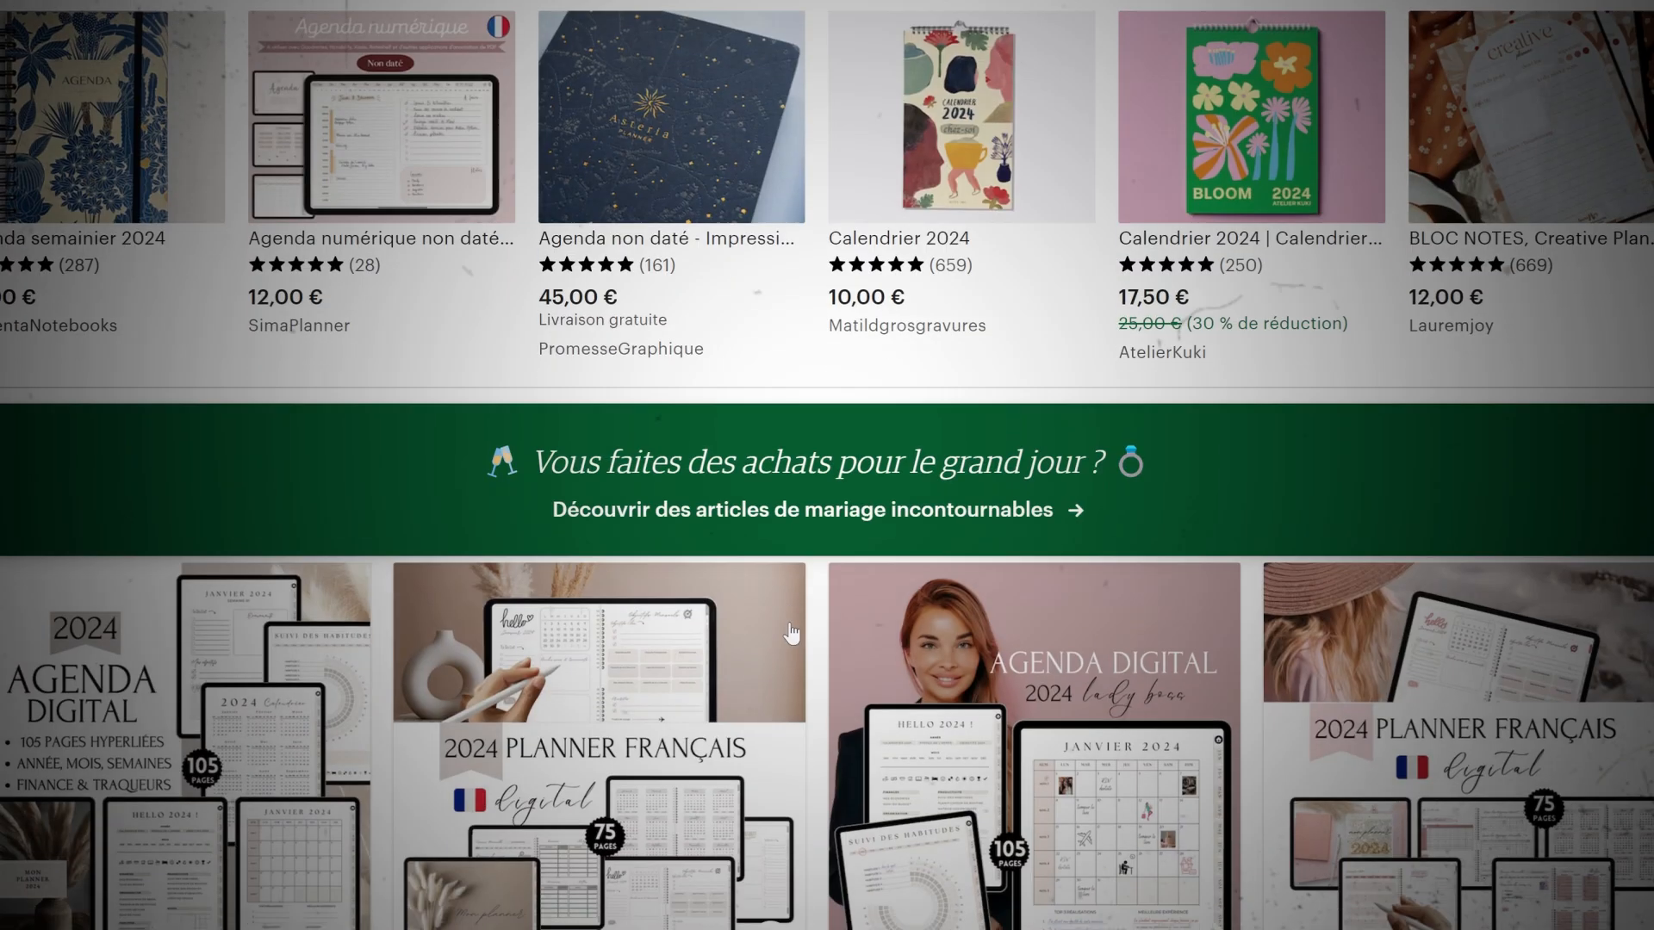
- Browse Etsy's French planner listings and examine the product page of the undated digital planner
scroll(791, 635, "down", 6)
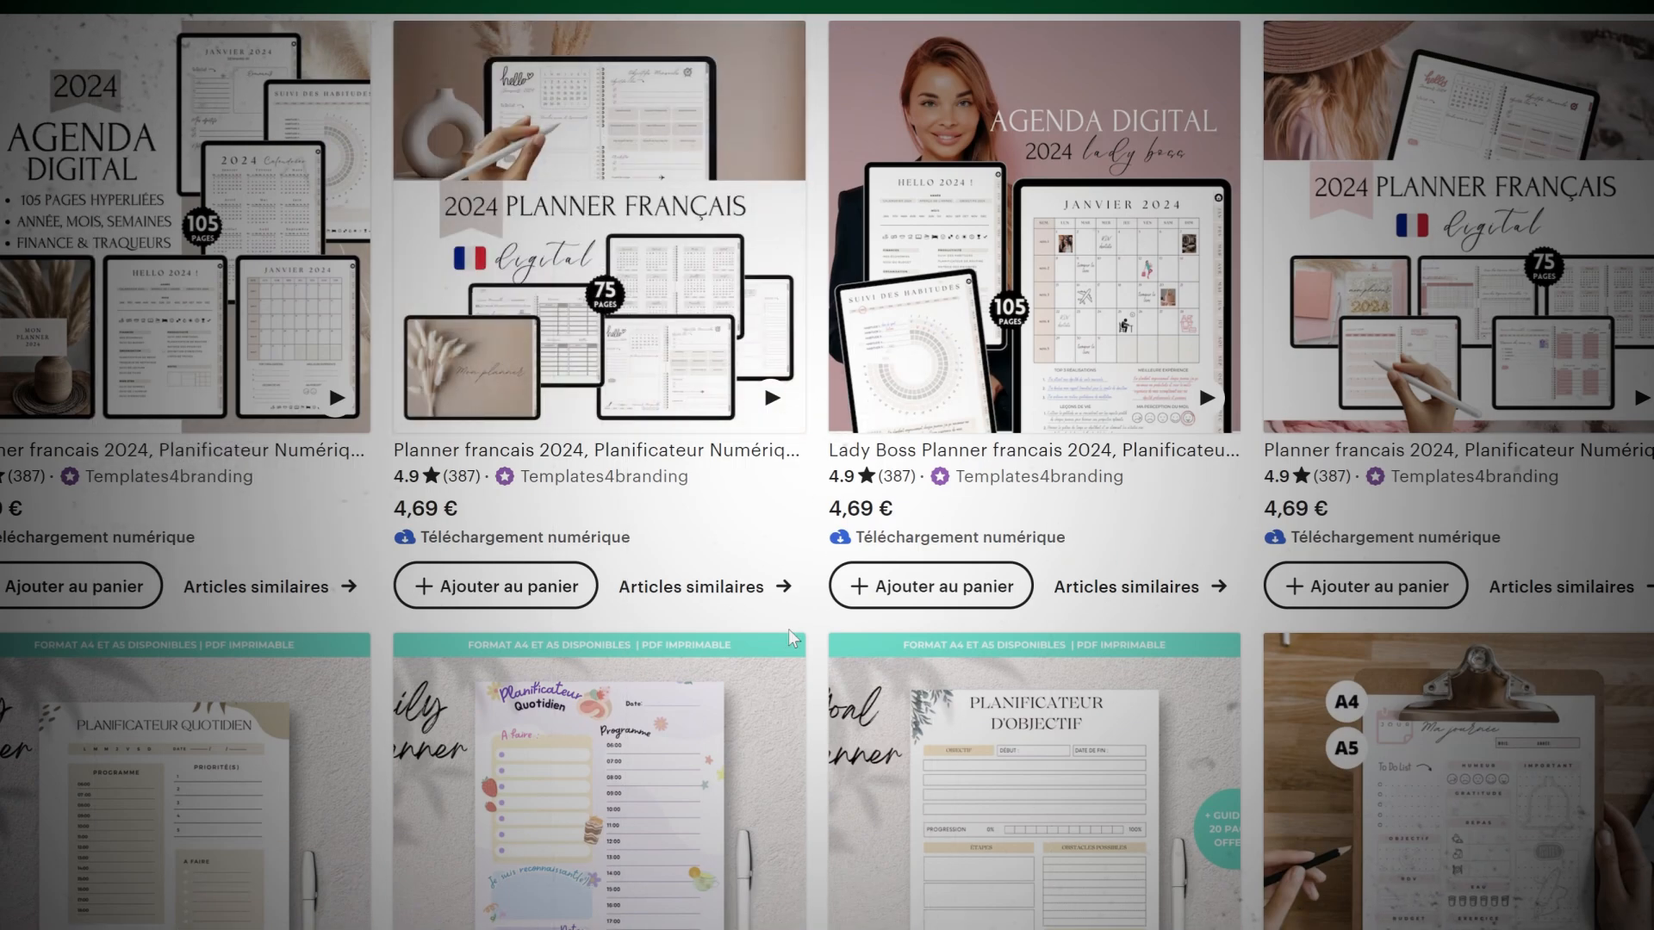
scroll(1119, 534, "down", 7)
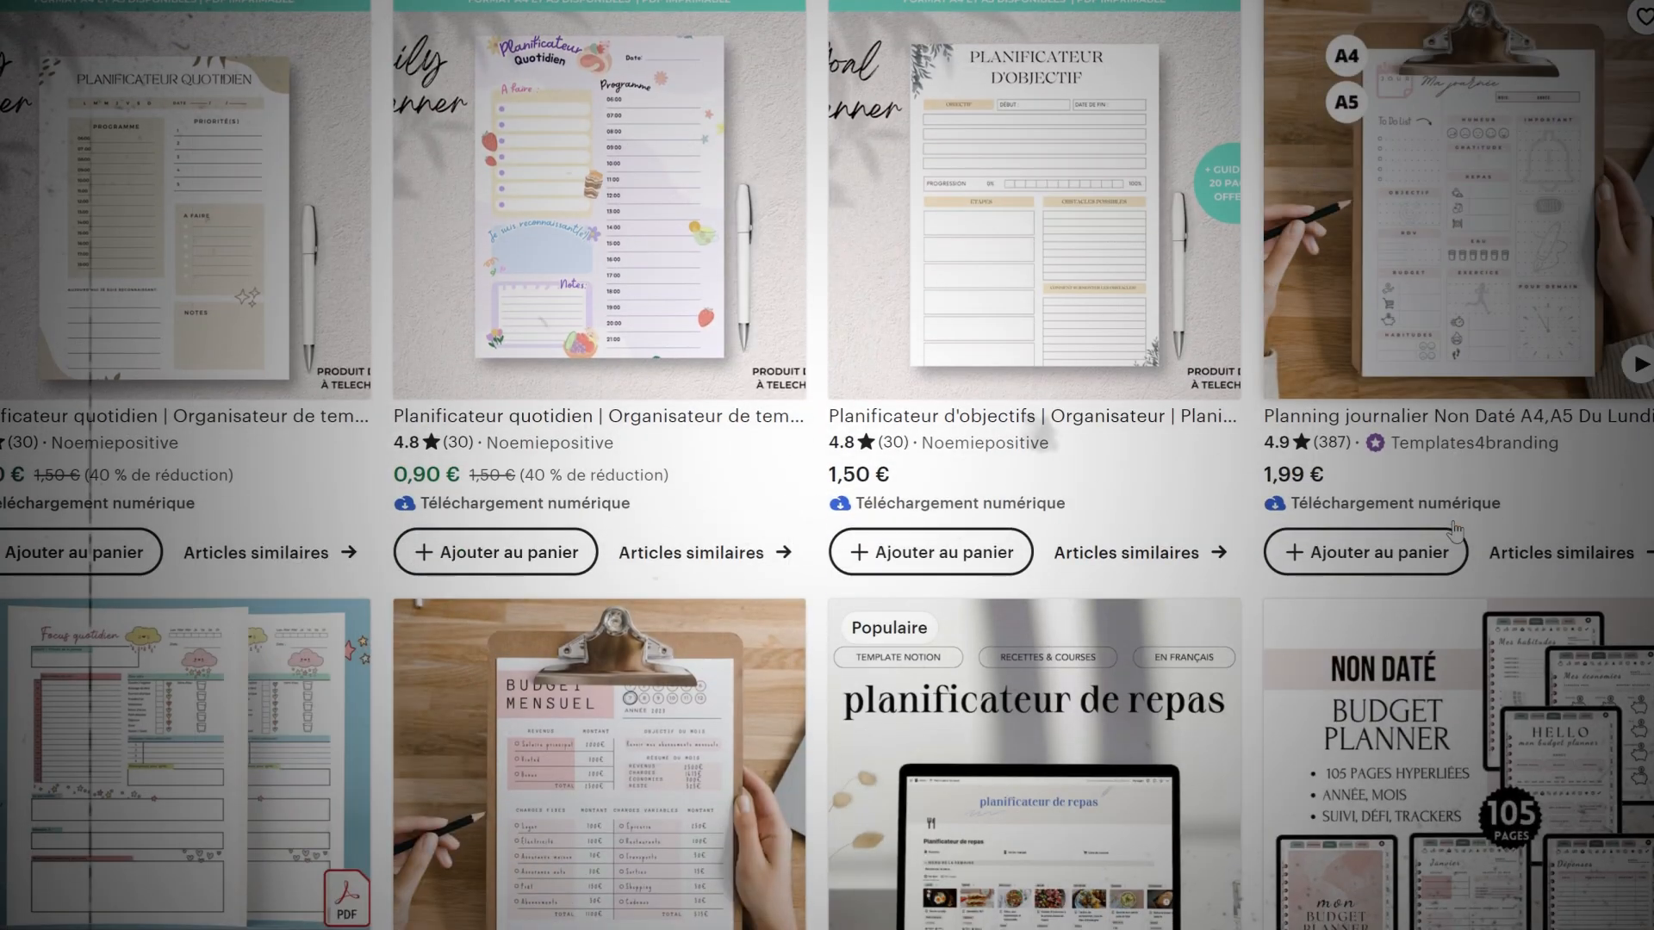
scroll(1454, 532, "down", 7)
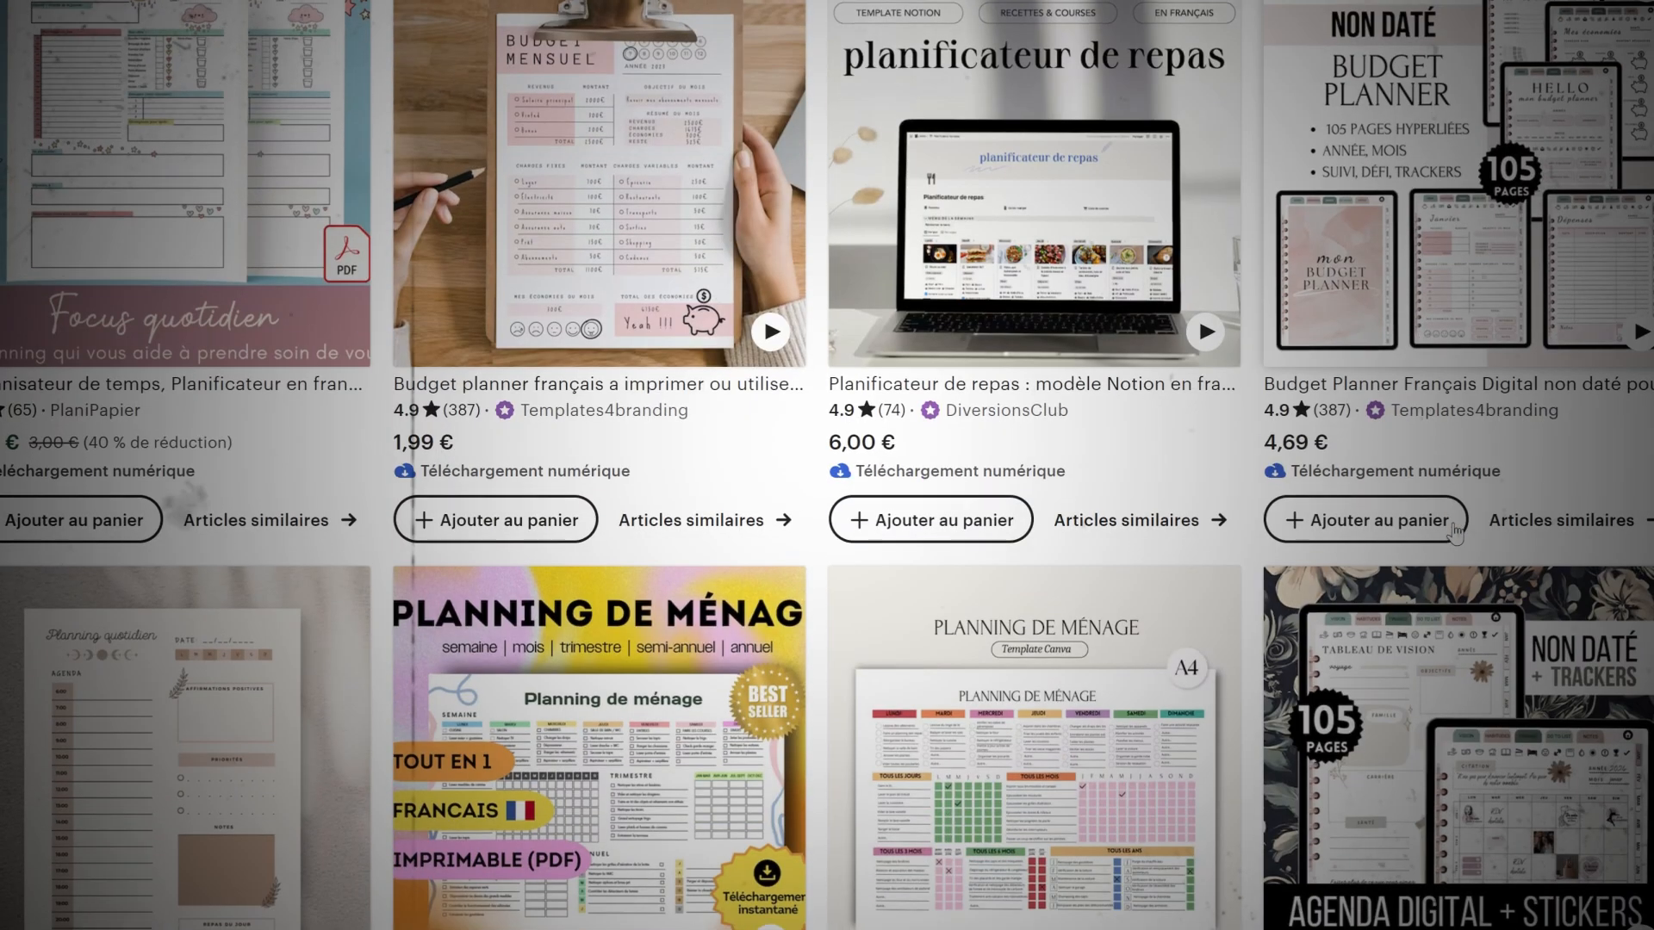
scroll(1453, 531, "down", 1)
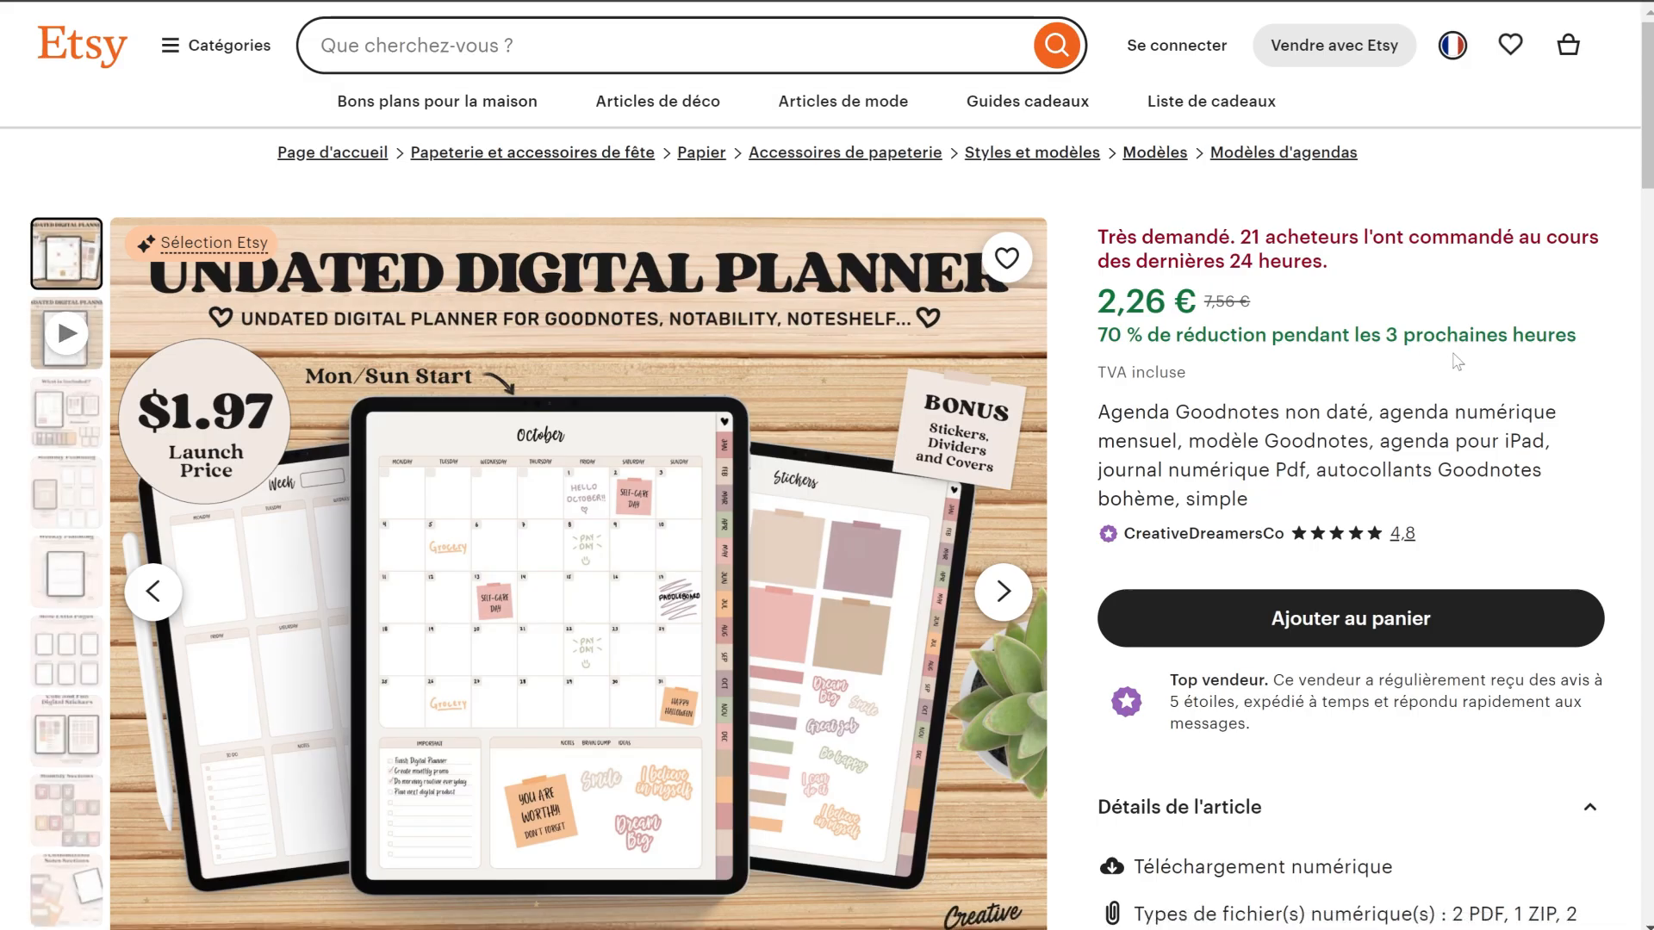
scroll(1456, 360, "down", 4)
scroll(1454, 360, "down", 3)
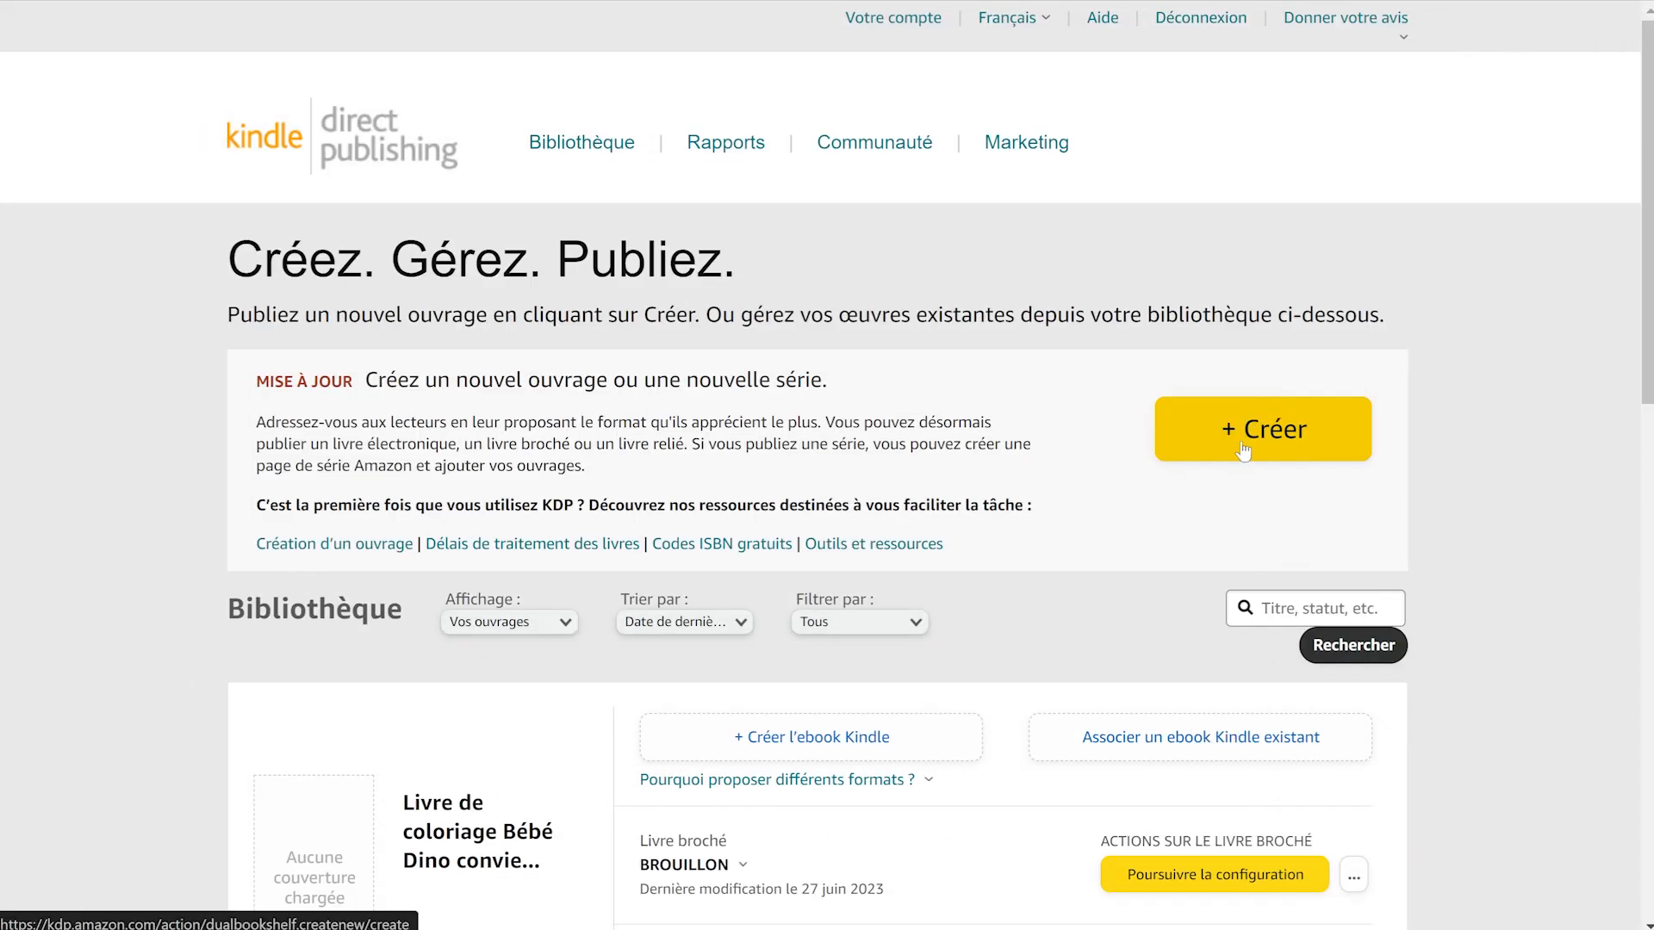
- Start creating a new paperback ("Livre broché") on Kindle Direct Publishing
left_click(1243, 448)
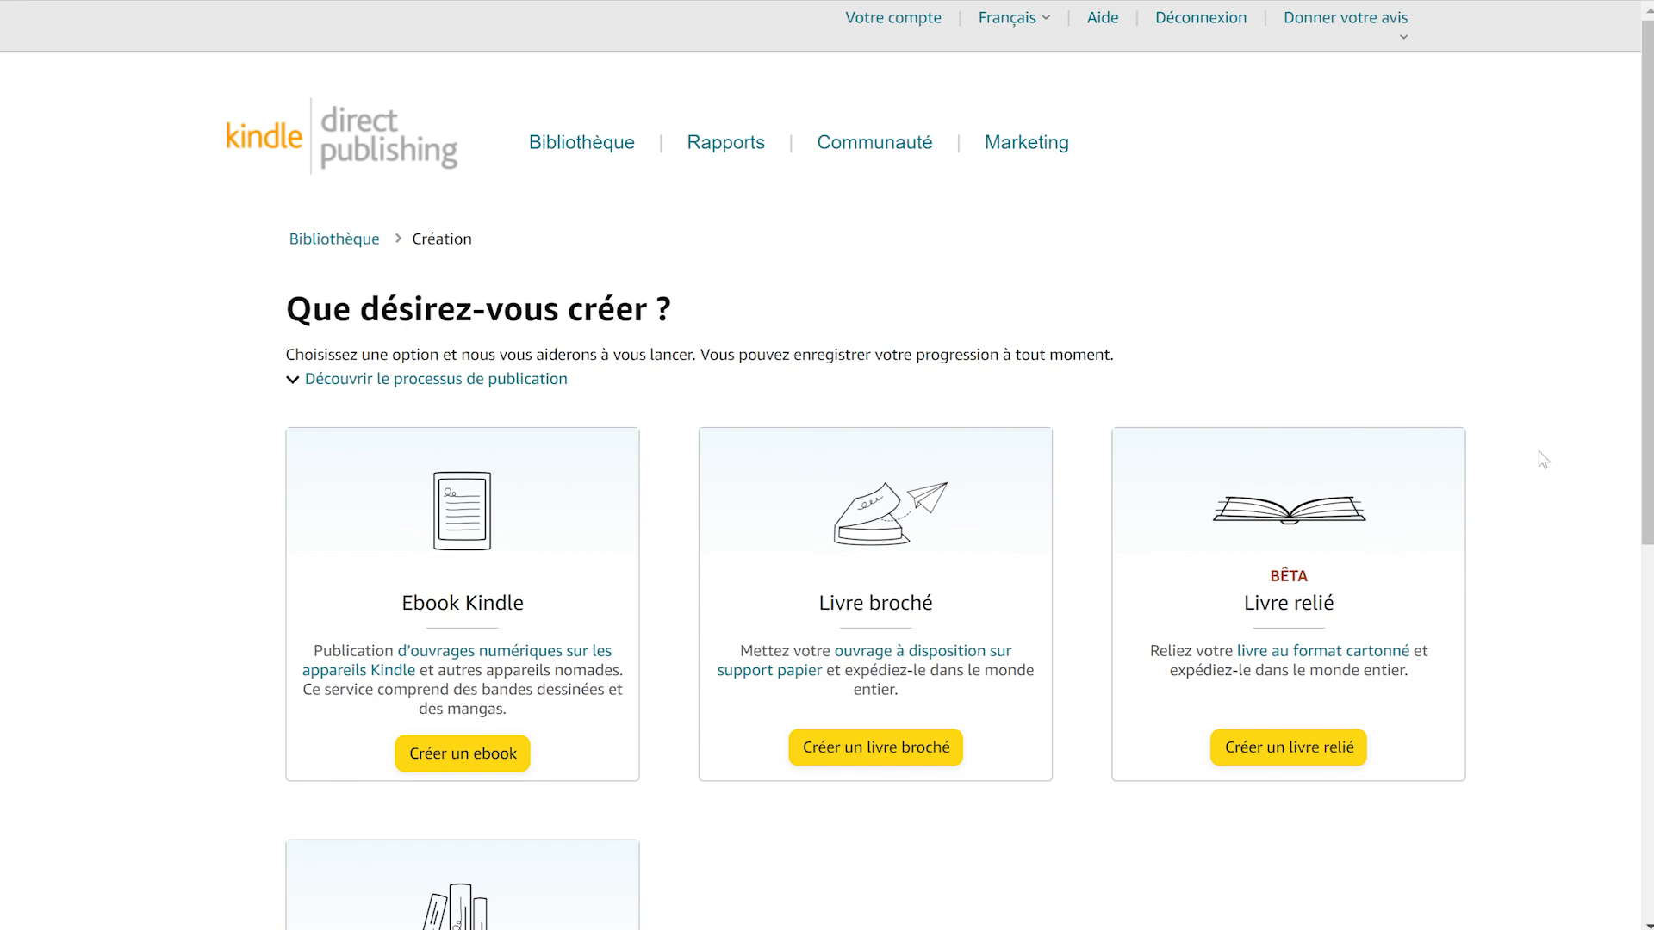
scroll(919, 443, "down", 3)
left_click(920, 441)
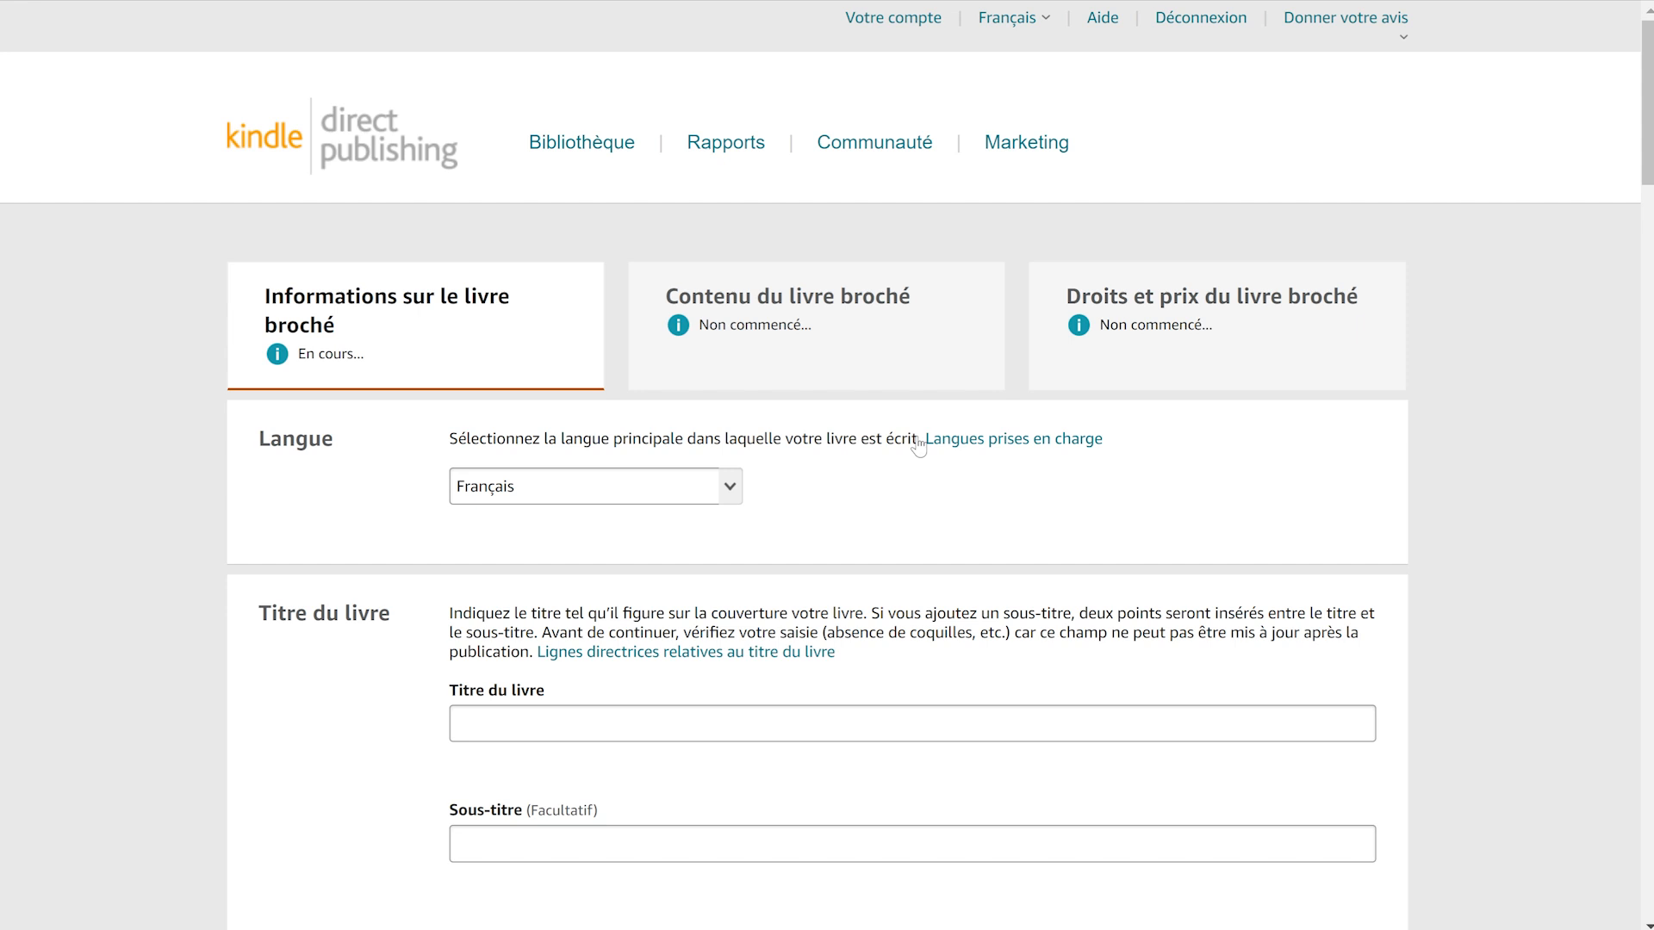
- Go through the paperback information form, from title, author and description to audience, categories, keywords and publication date
scroll(919, 444, "down", 3)
left_click(880, 476)
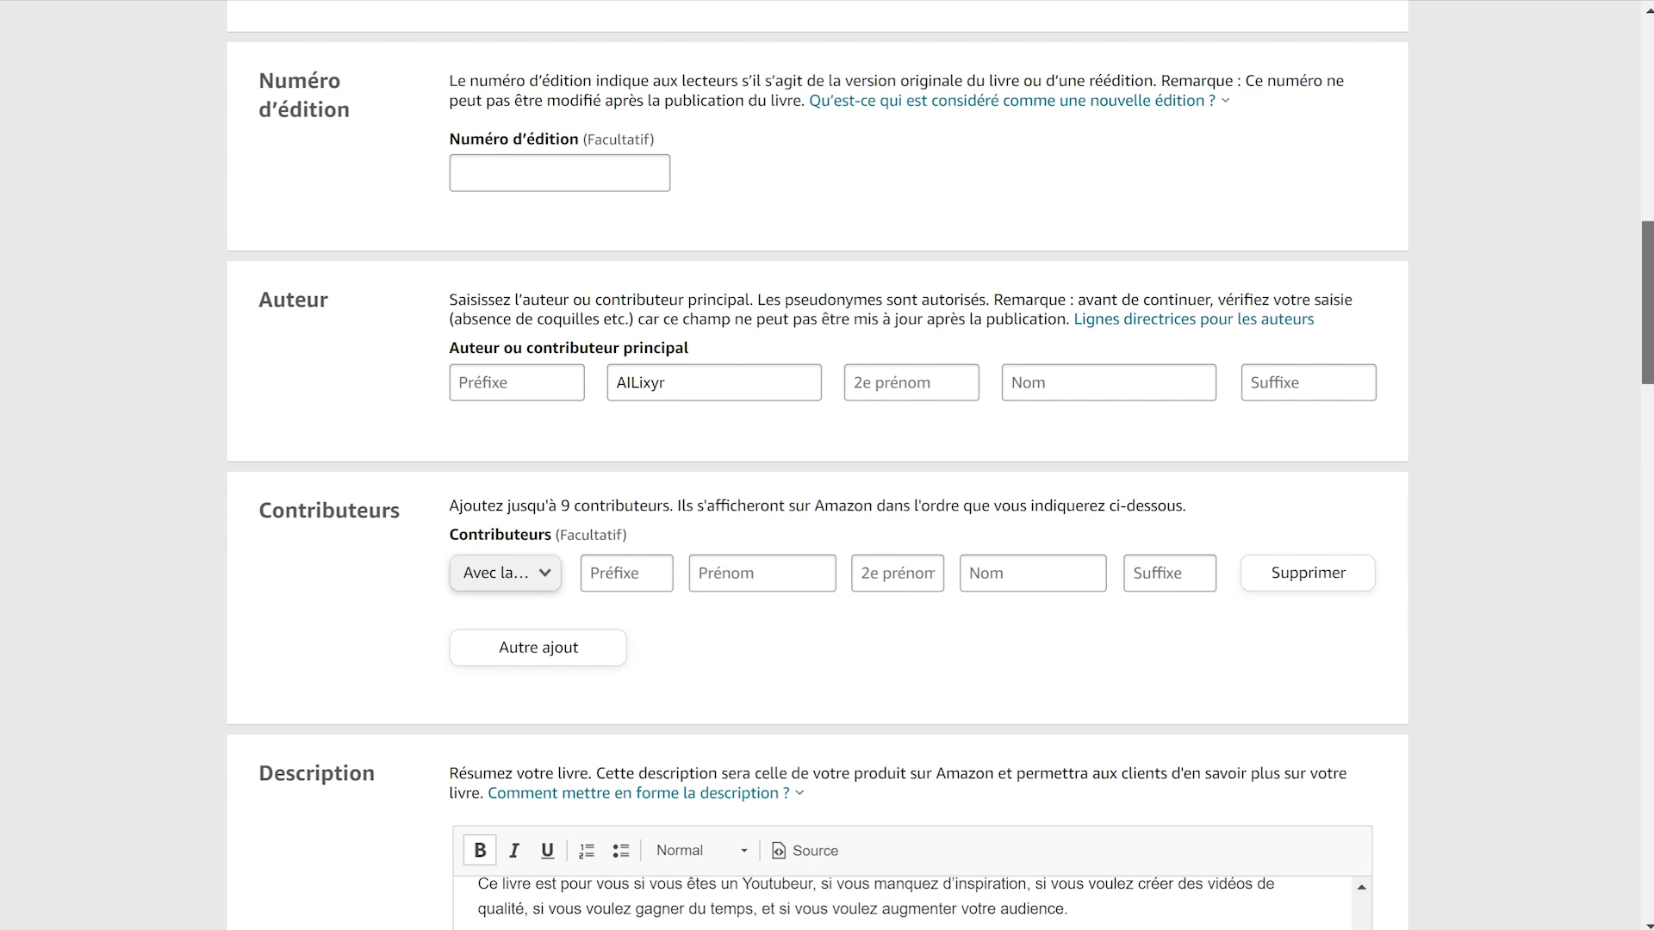
scroll(827, 466, "down", 5)
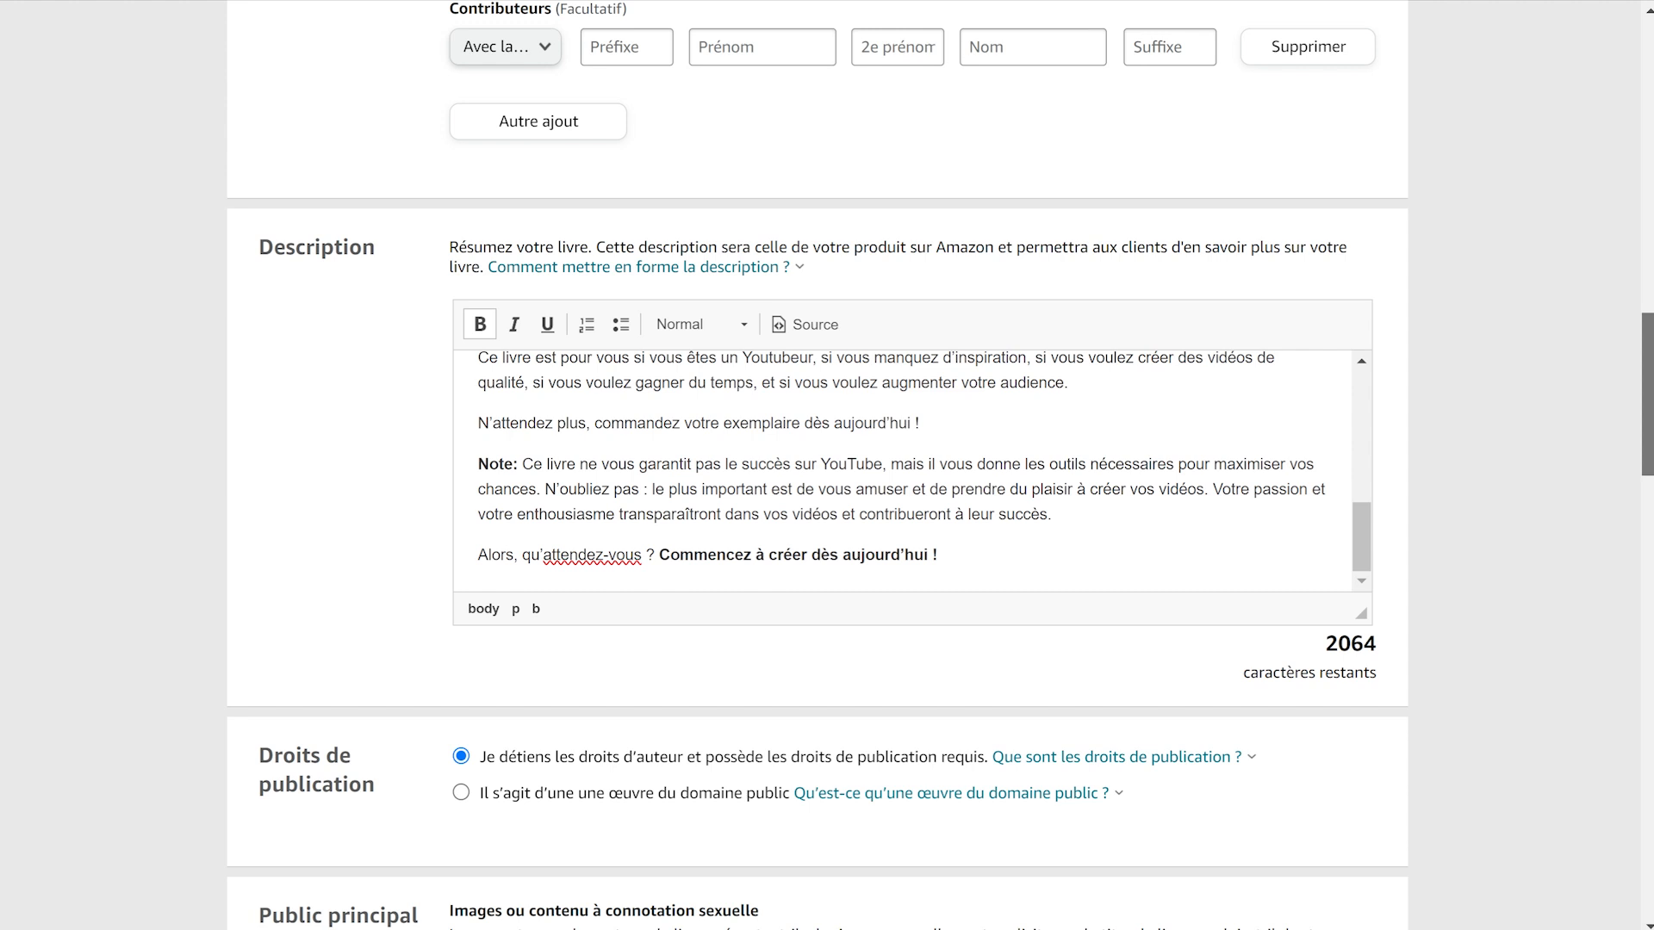
scroll(827, 465, "down", 1)
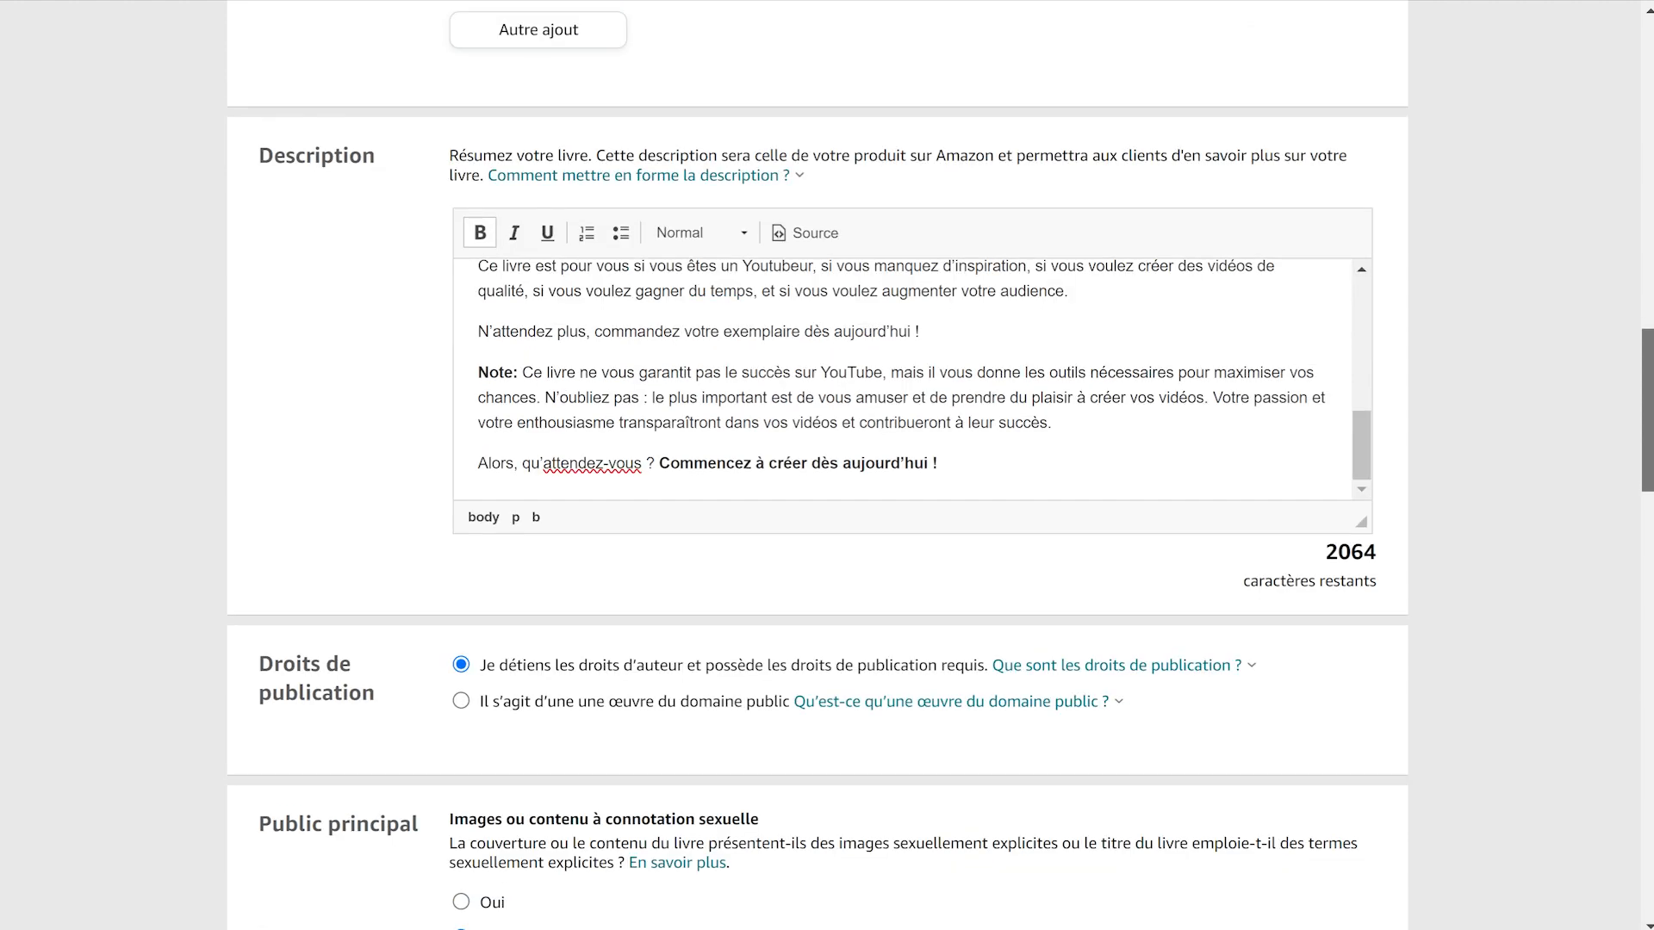
scroll(826, 465, "down", 6)
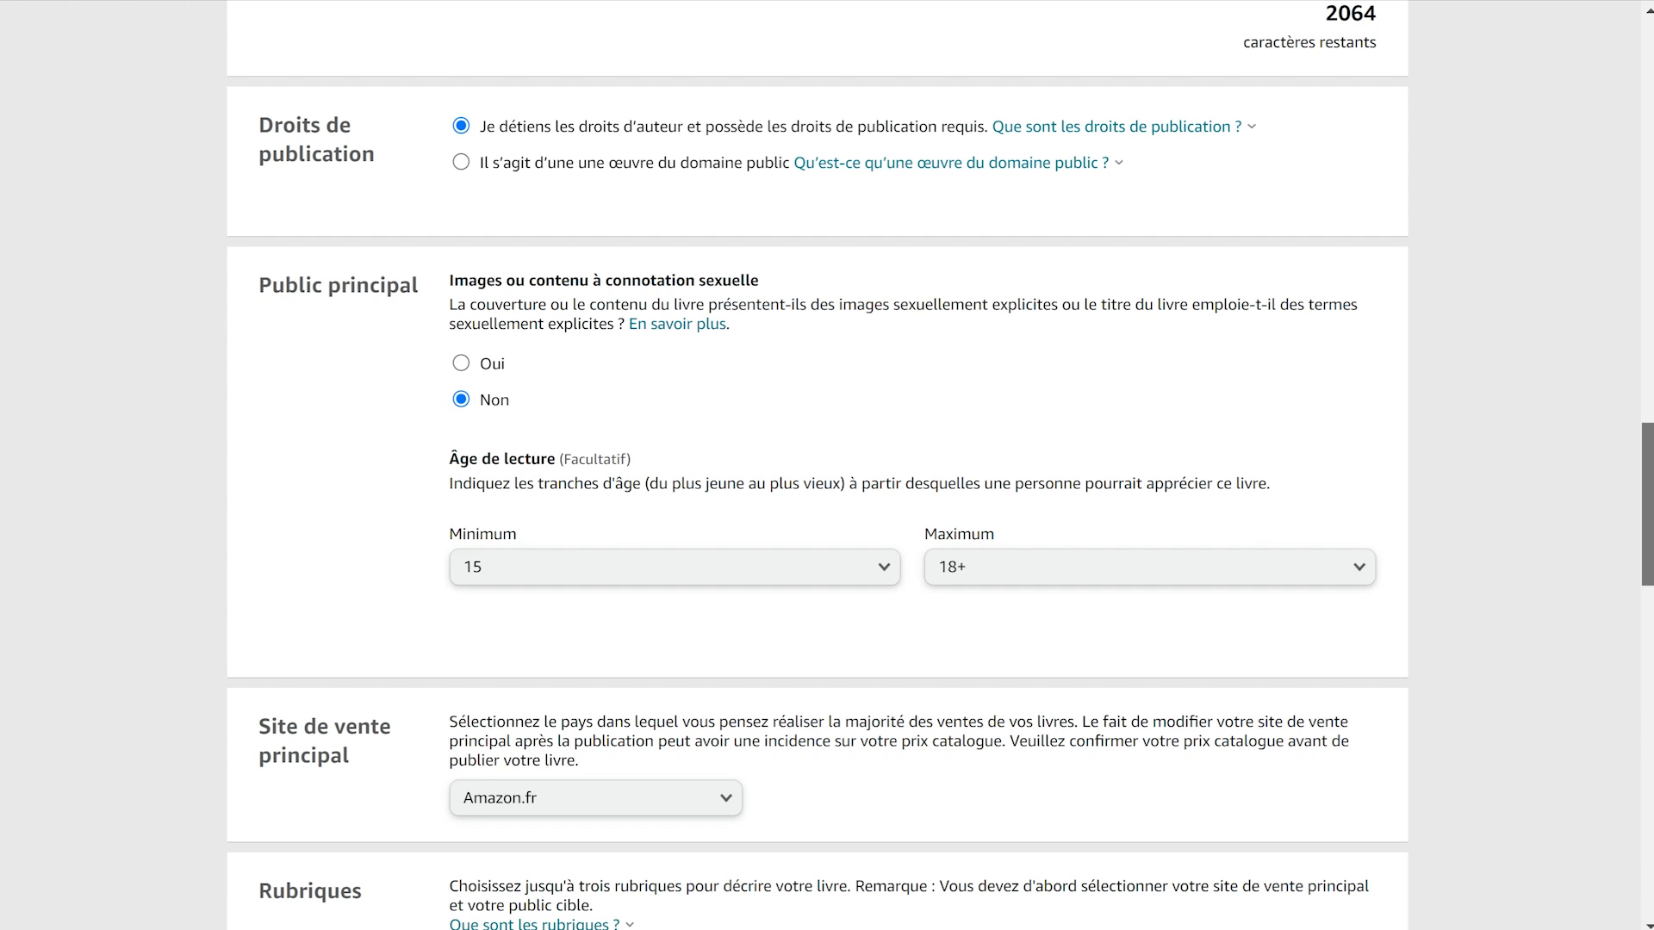
scroll(817, 465, "down", 7)
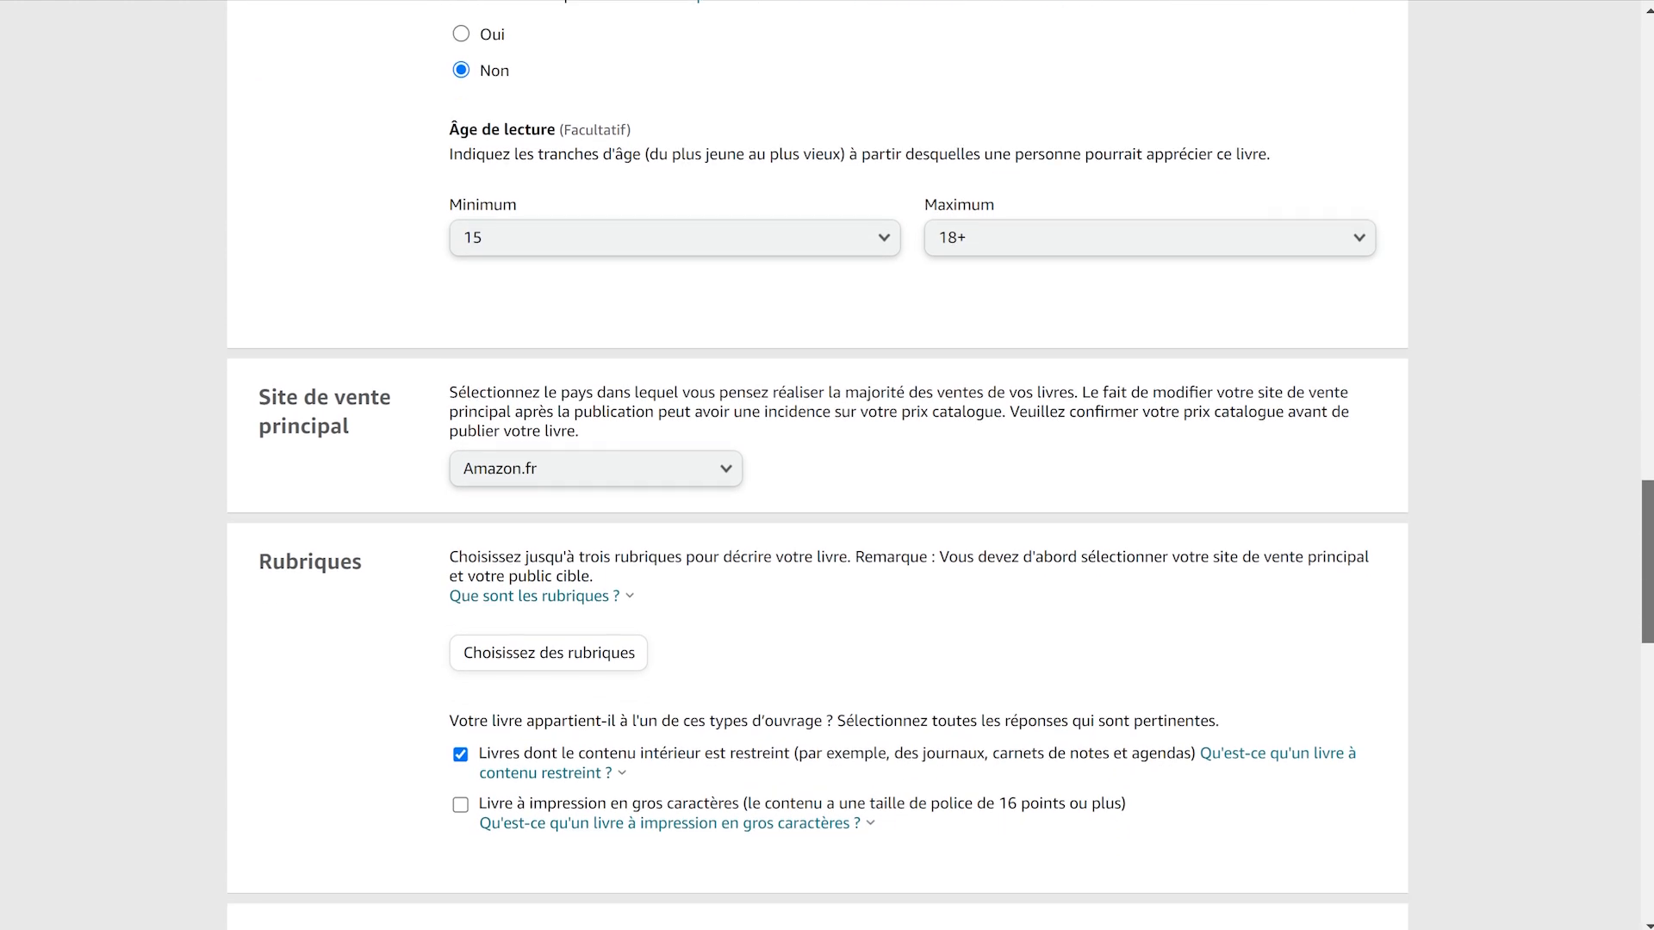
scroll(818, 465, "down", 1)
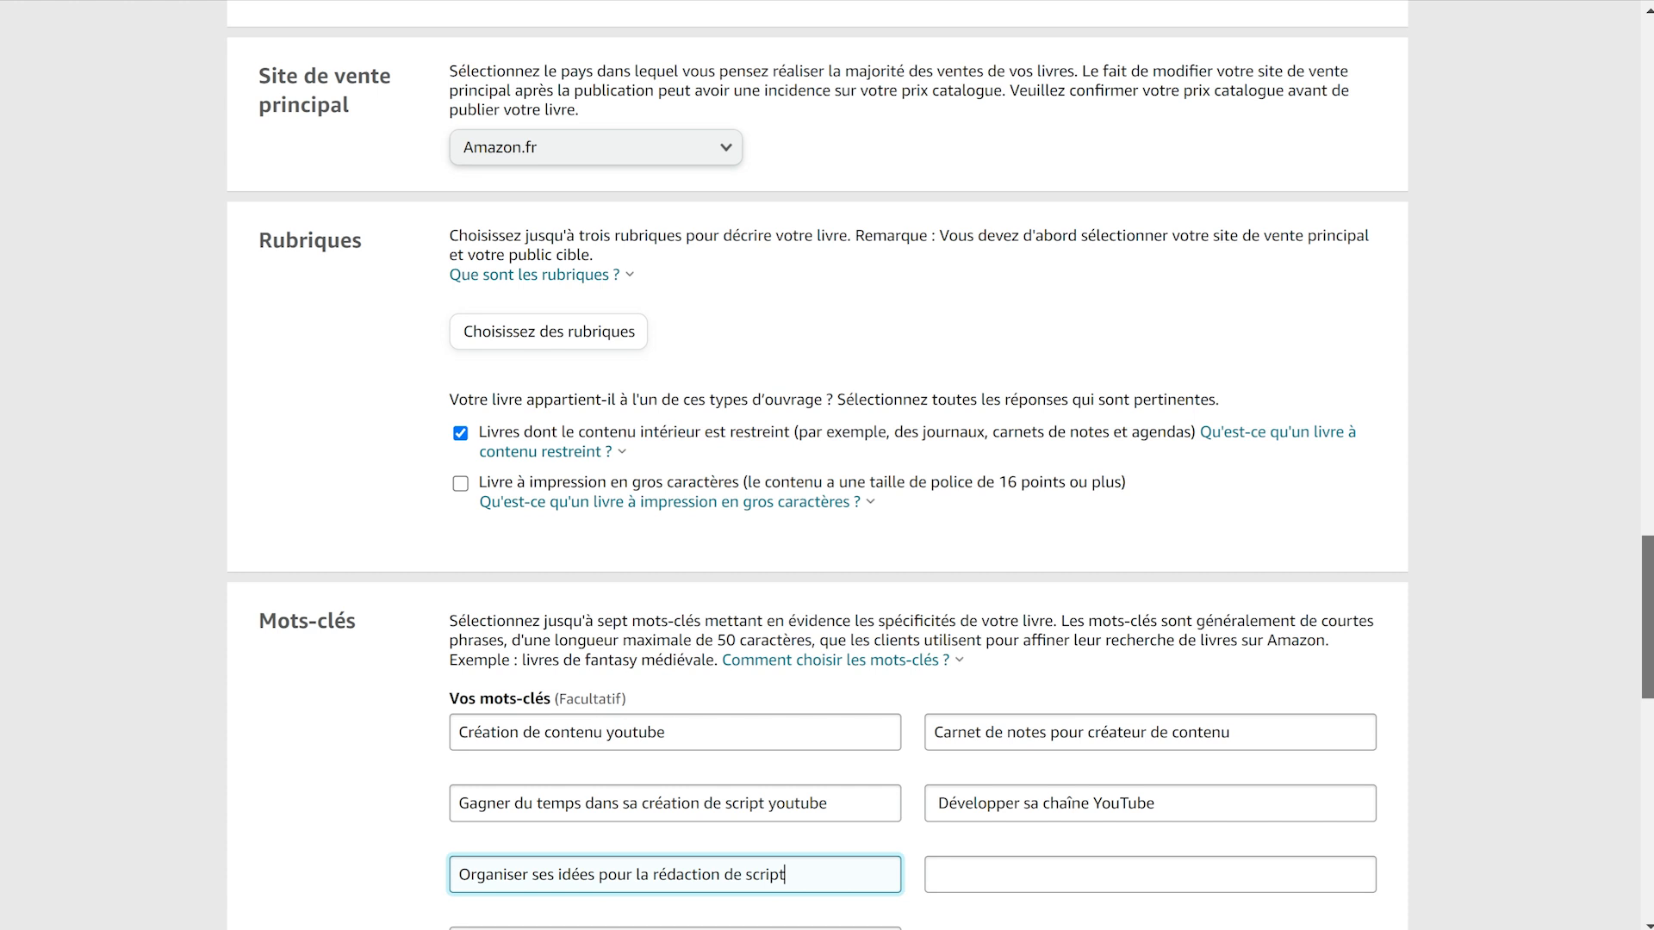
scroll(827, 466, "down", 6)
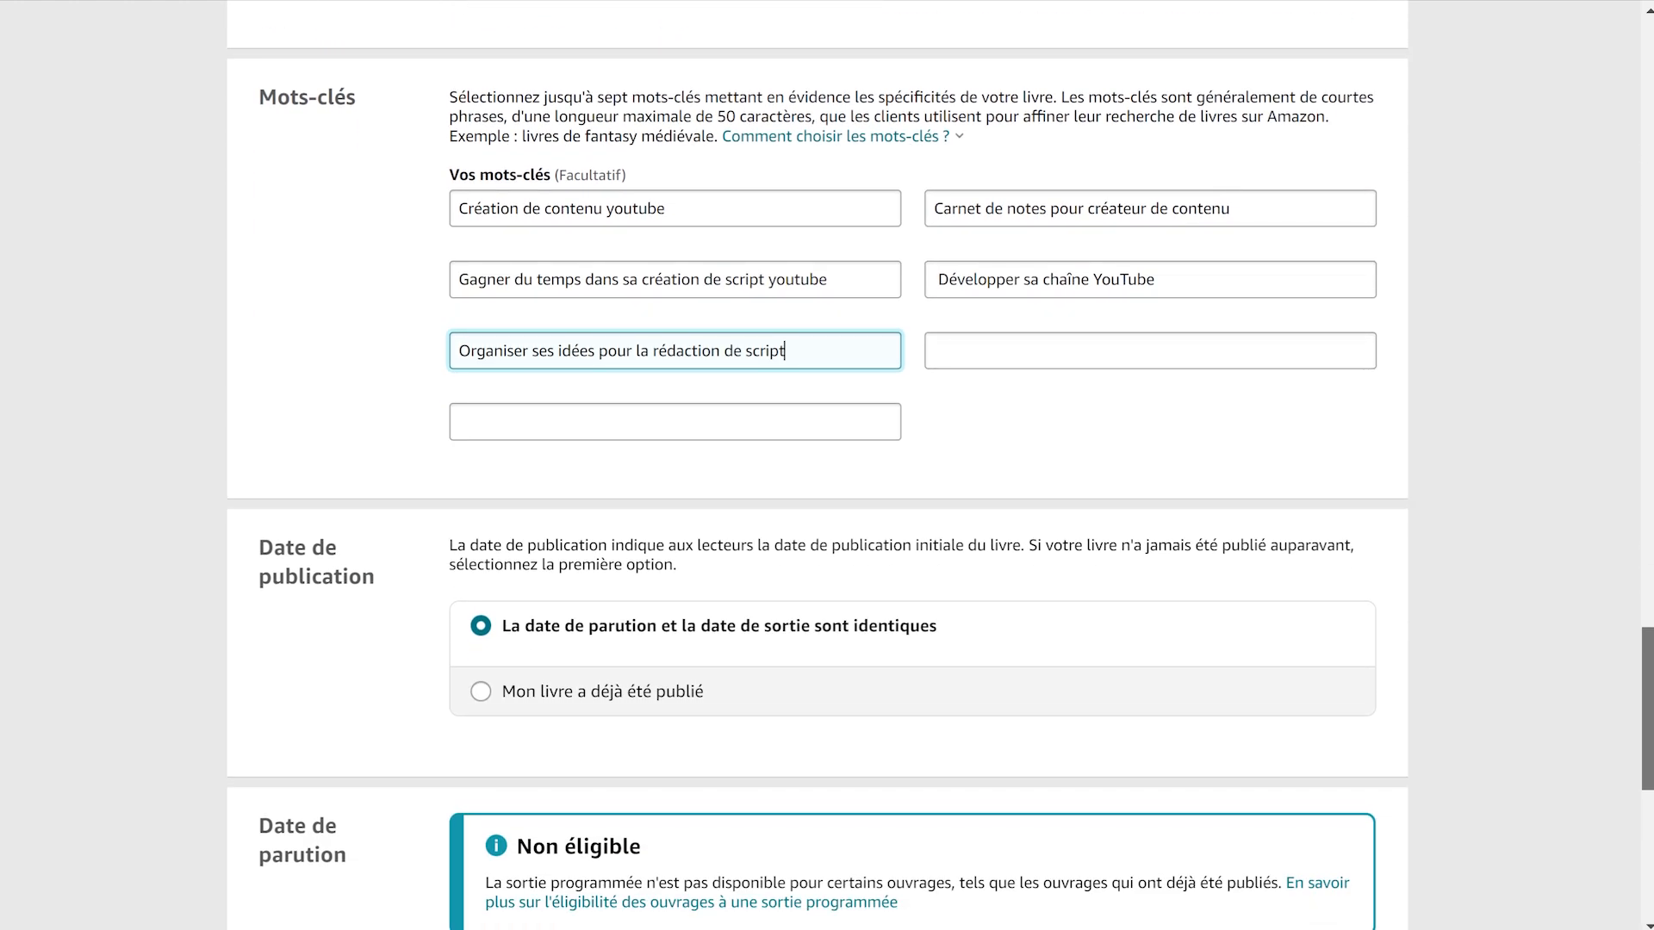
scroll(1609, 524, "down", 8)
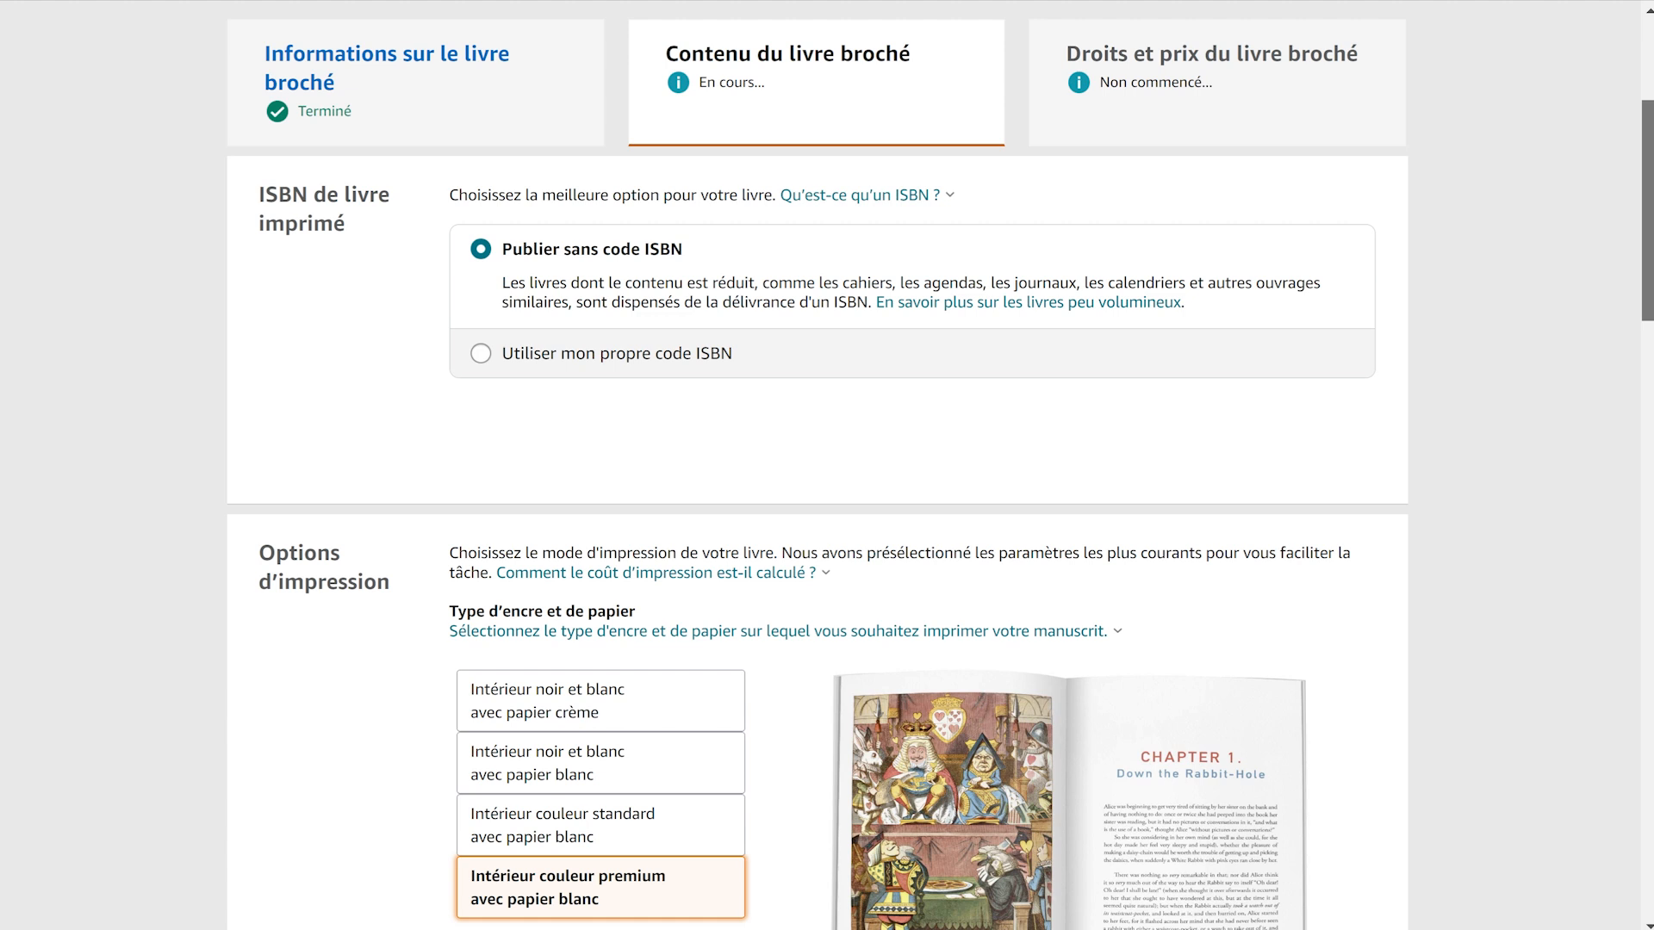
- Set the paperback's ink and paper type to "Intérieur noir et blanc avec papier blanc"
scroll(827, 465, "down", 5)
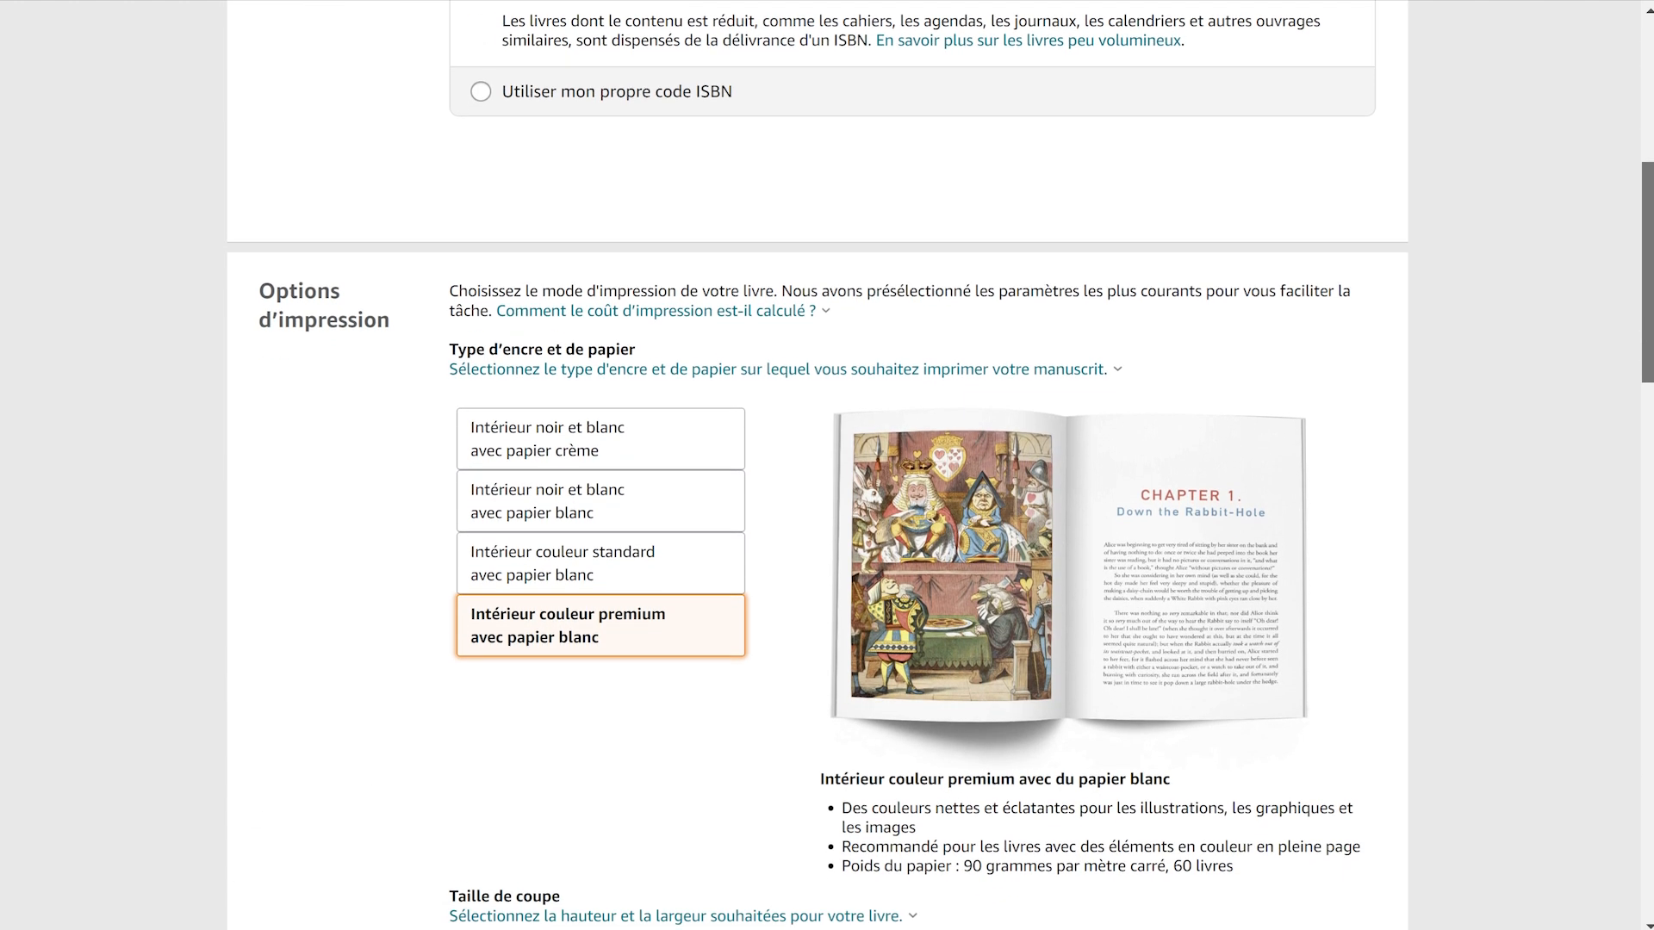
scroll(827, 465, "down", 1)
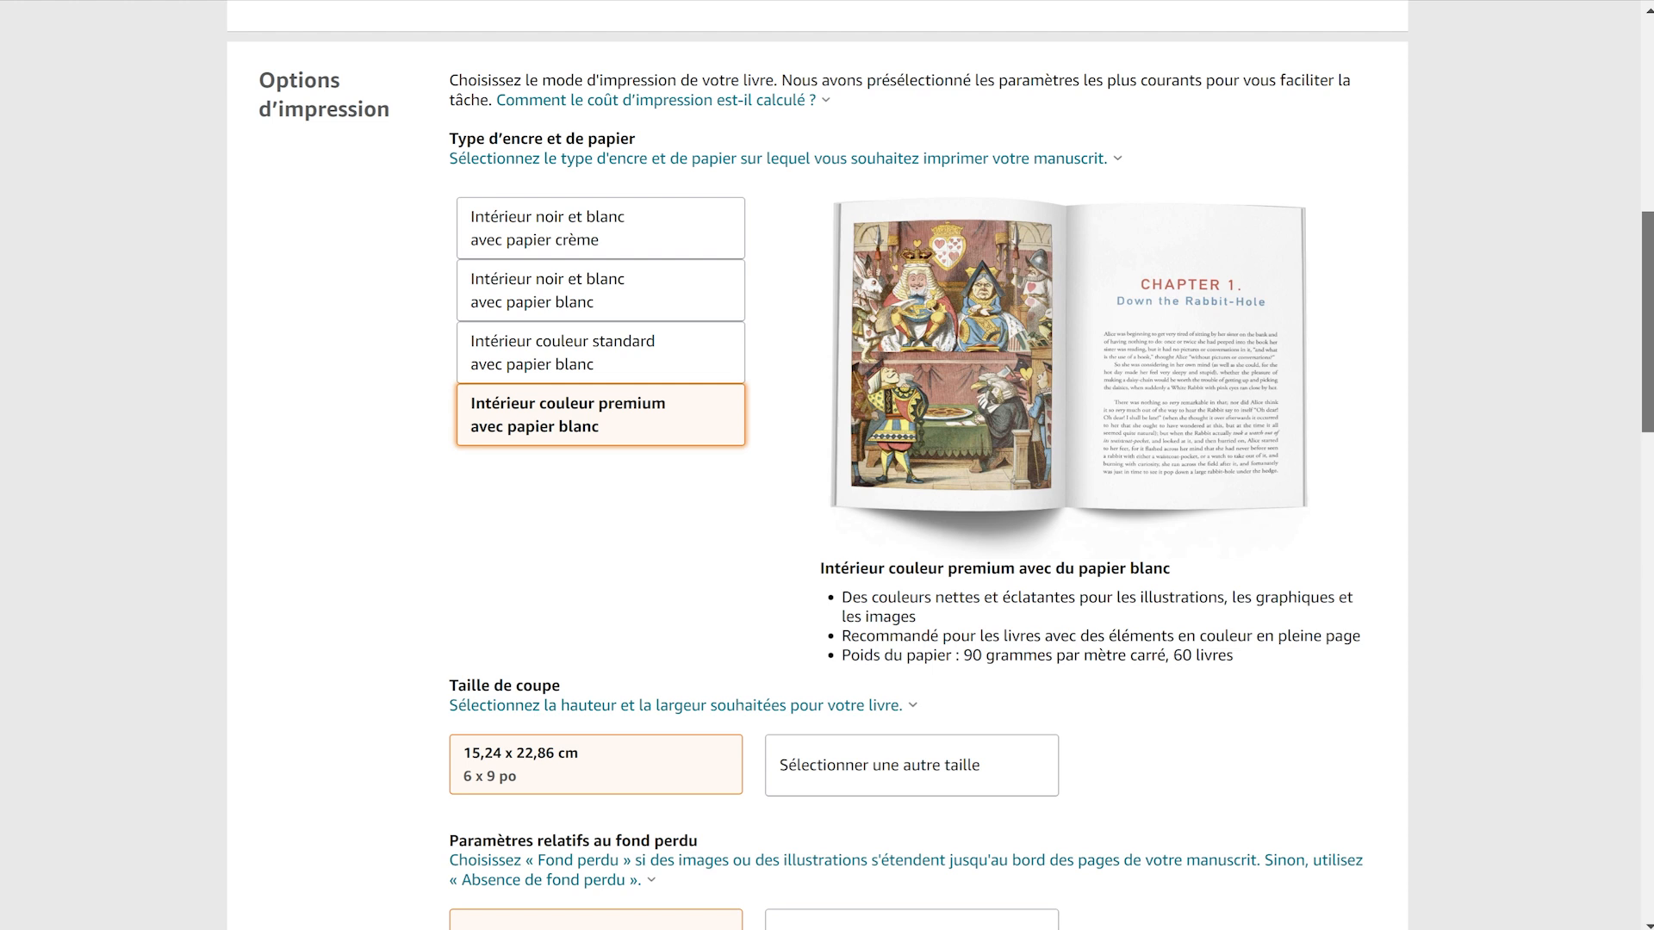
scroll(575, 207, "down", 1)
left_click(575, 197)
left_click(574, 259)
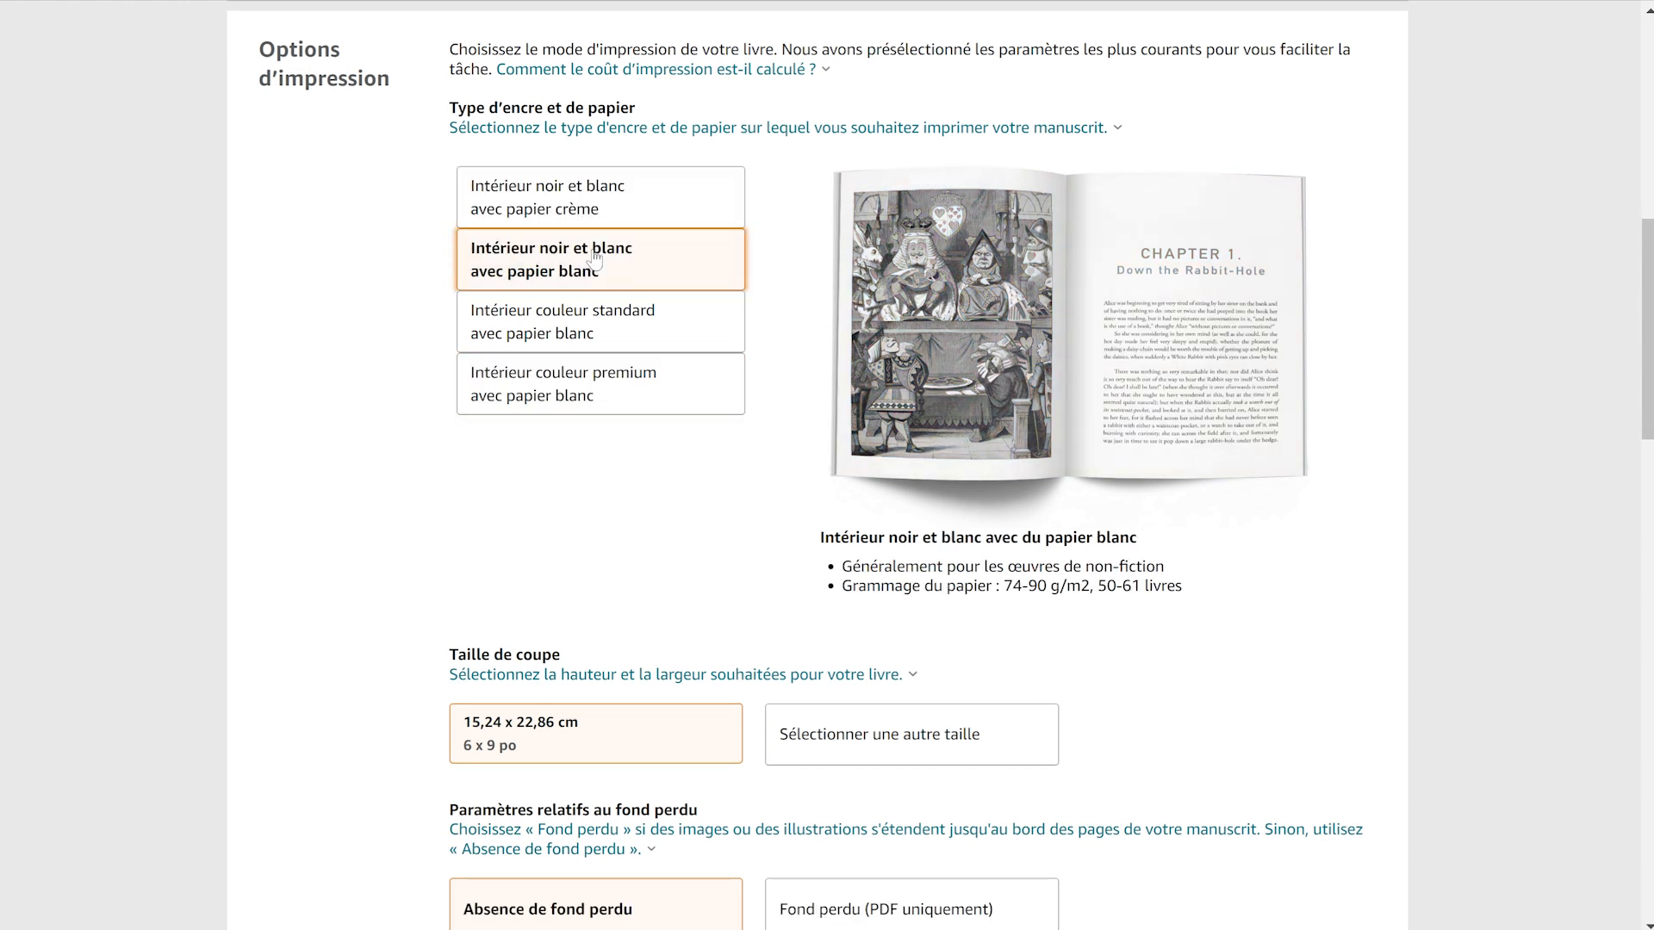
- Review the colour interior choices, trim size, bleed and cover finish among the paperback's print options
left_click(575, 334)
left_click(572, 380)
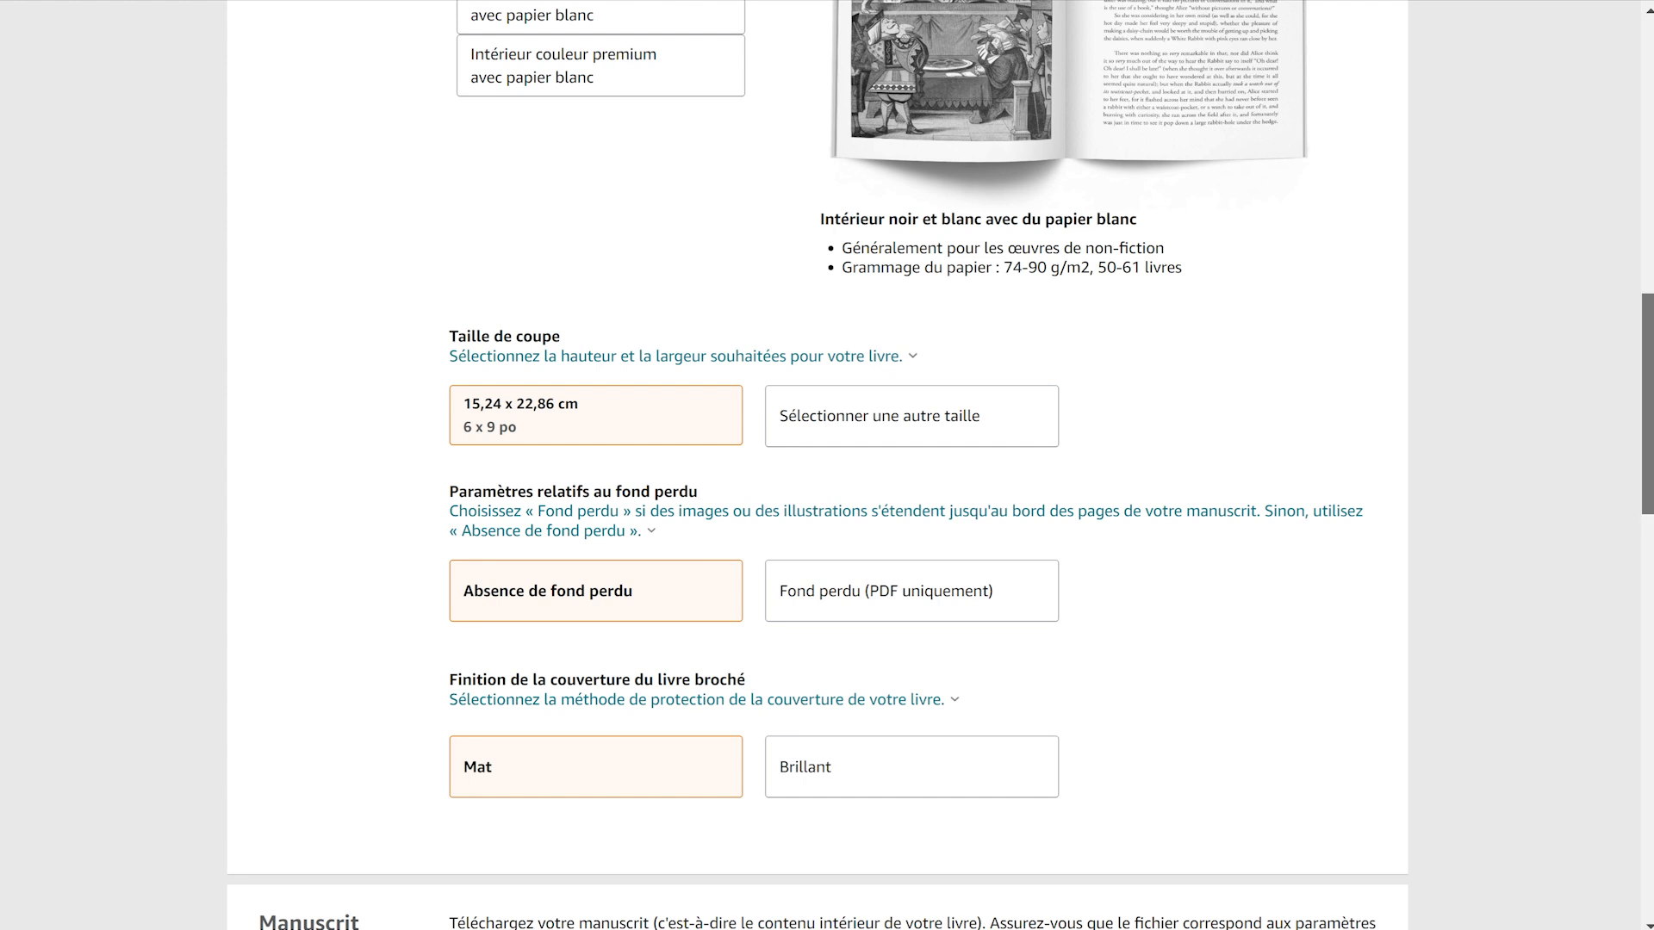
scroll(827, 466, "down", 2)
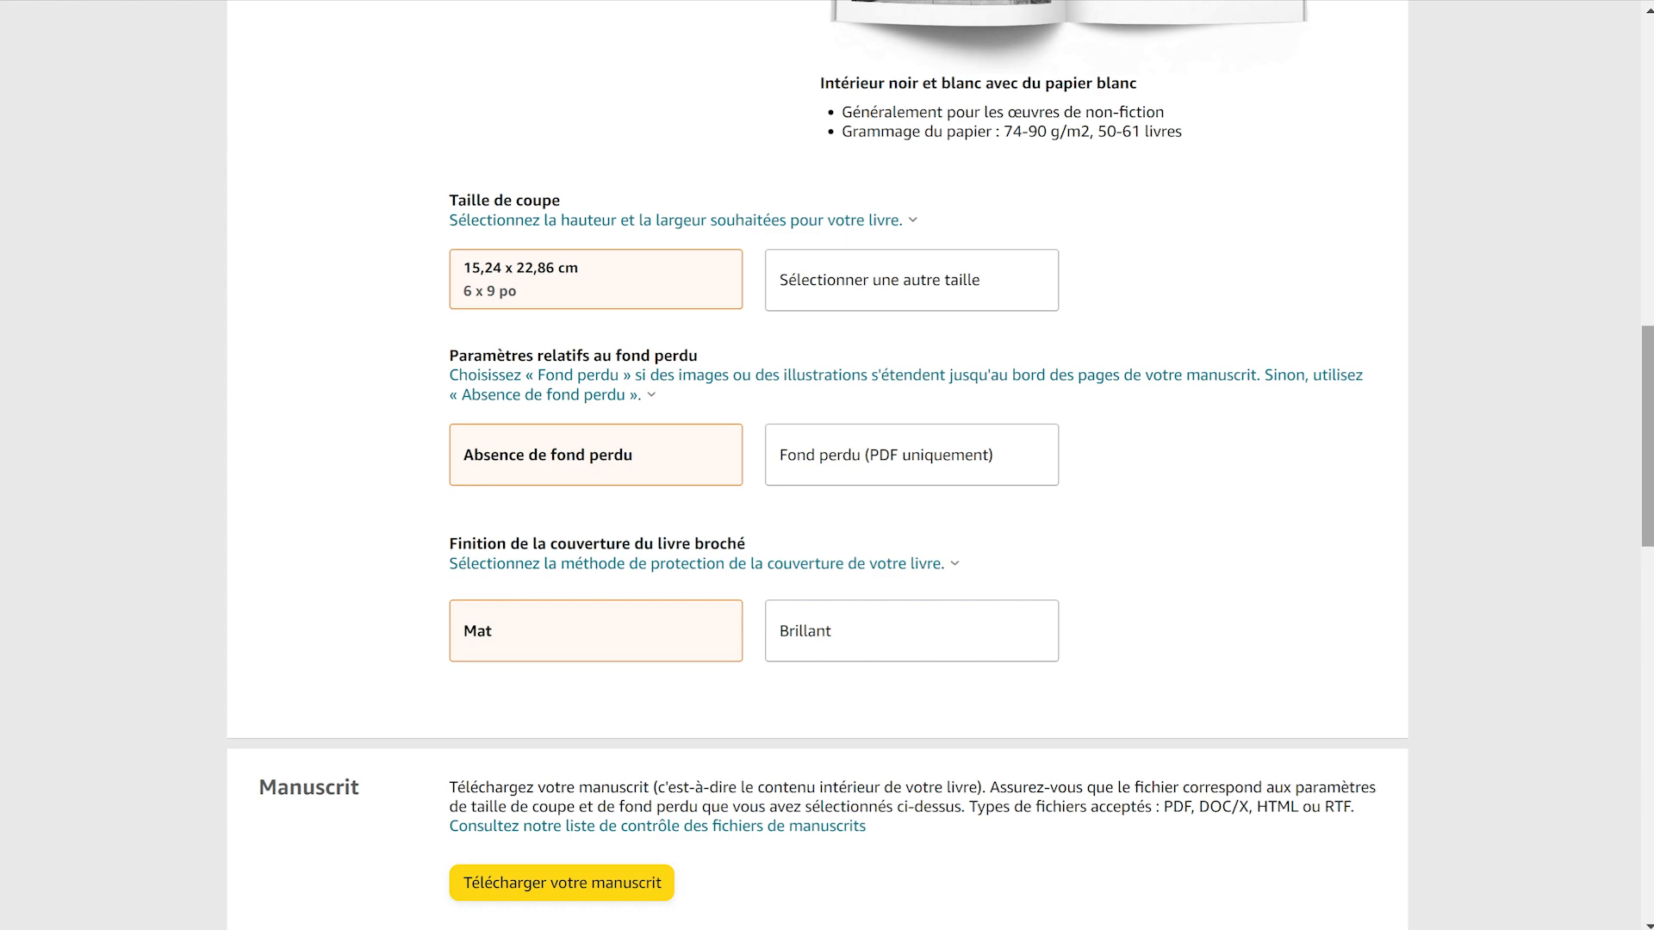
- Upload ContenuApplati.pdf as the paperback's manuscript
scroll(827, 465, "down", 6)
left_click(546, 344)
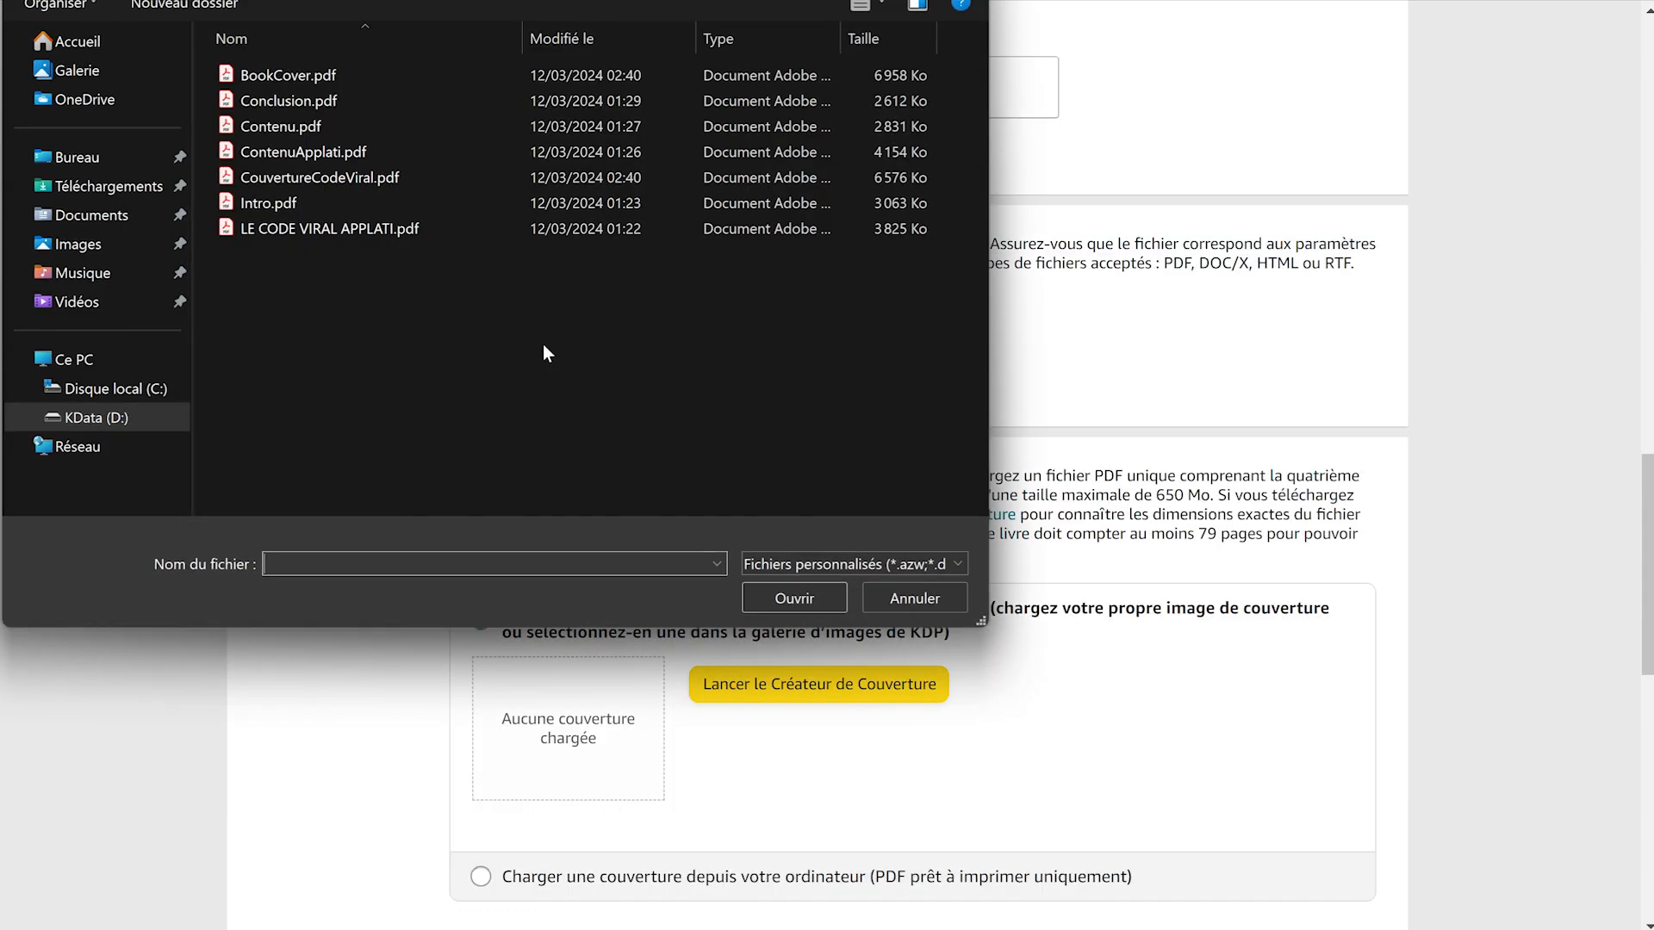
double_click(293, 153)
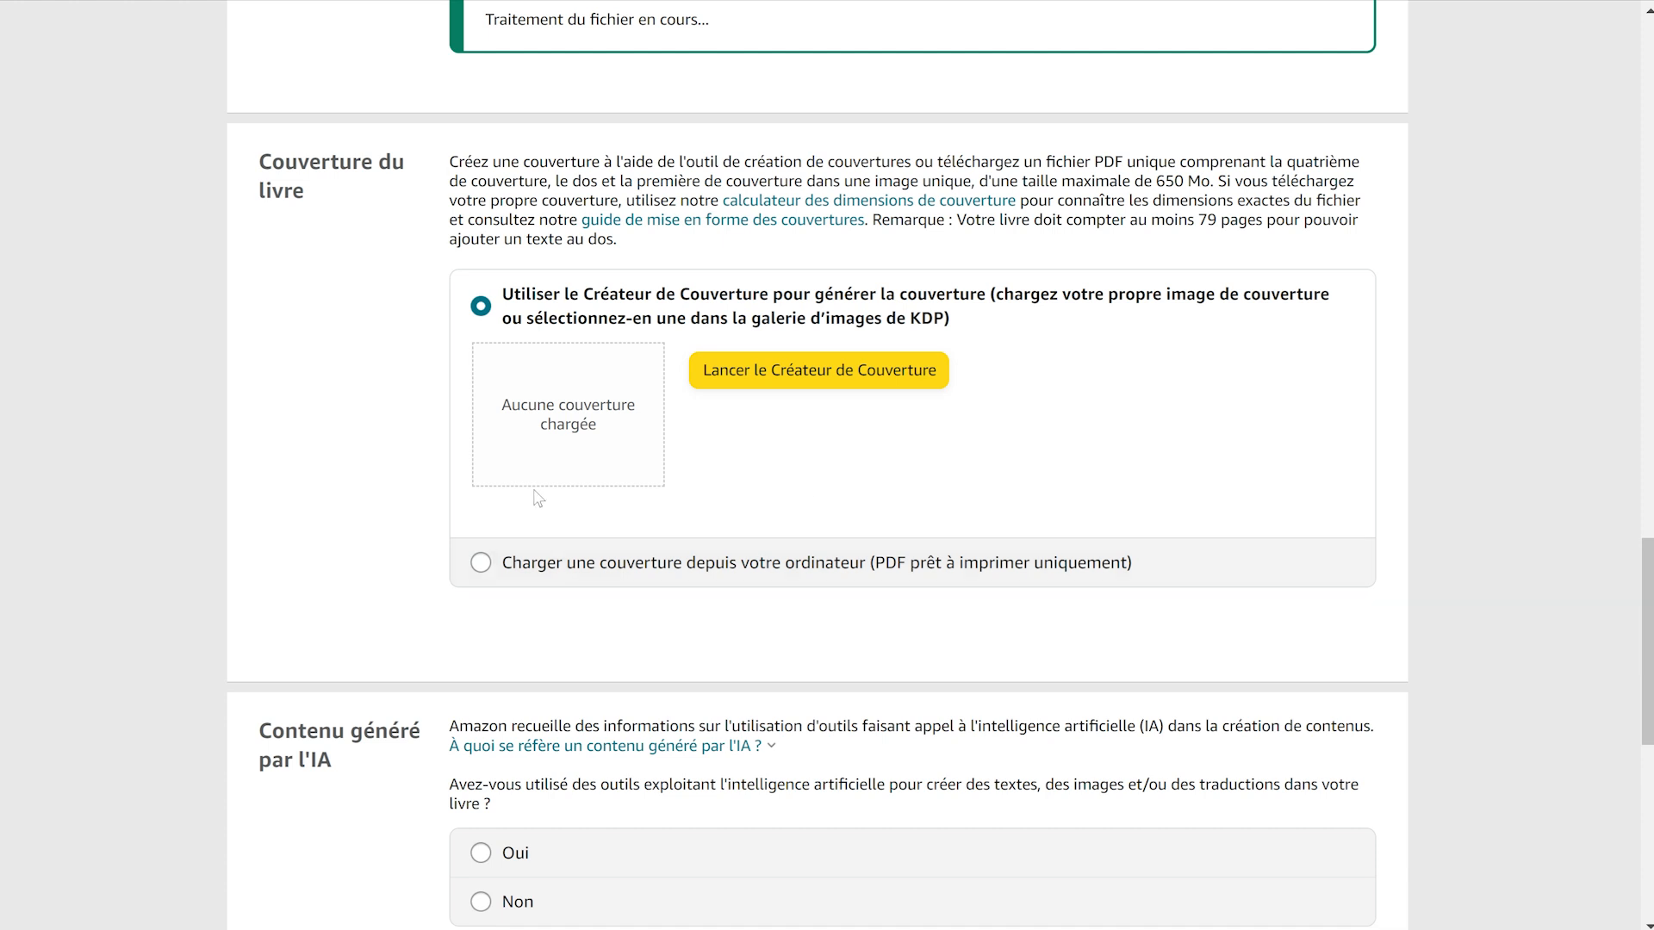
- Choose a print-ready PDF from the computer as the cover source and start uploading the cover file
left_click(490, 563)
left_click(825, 419)
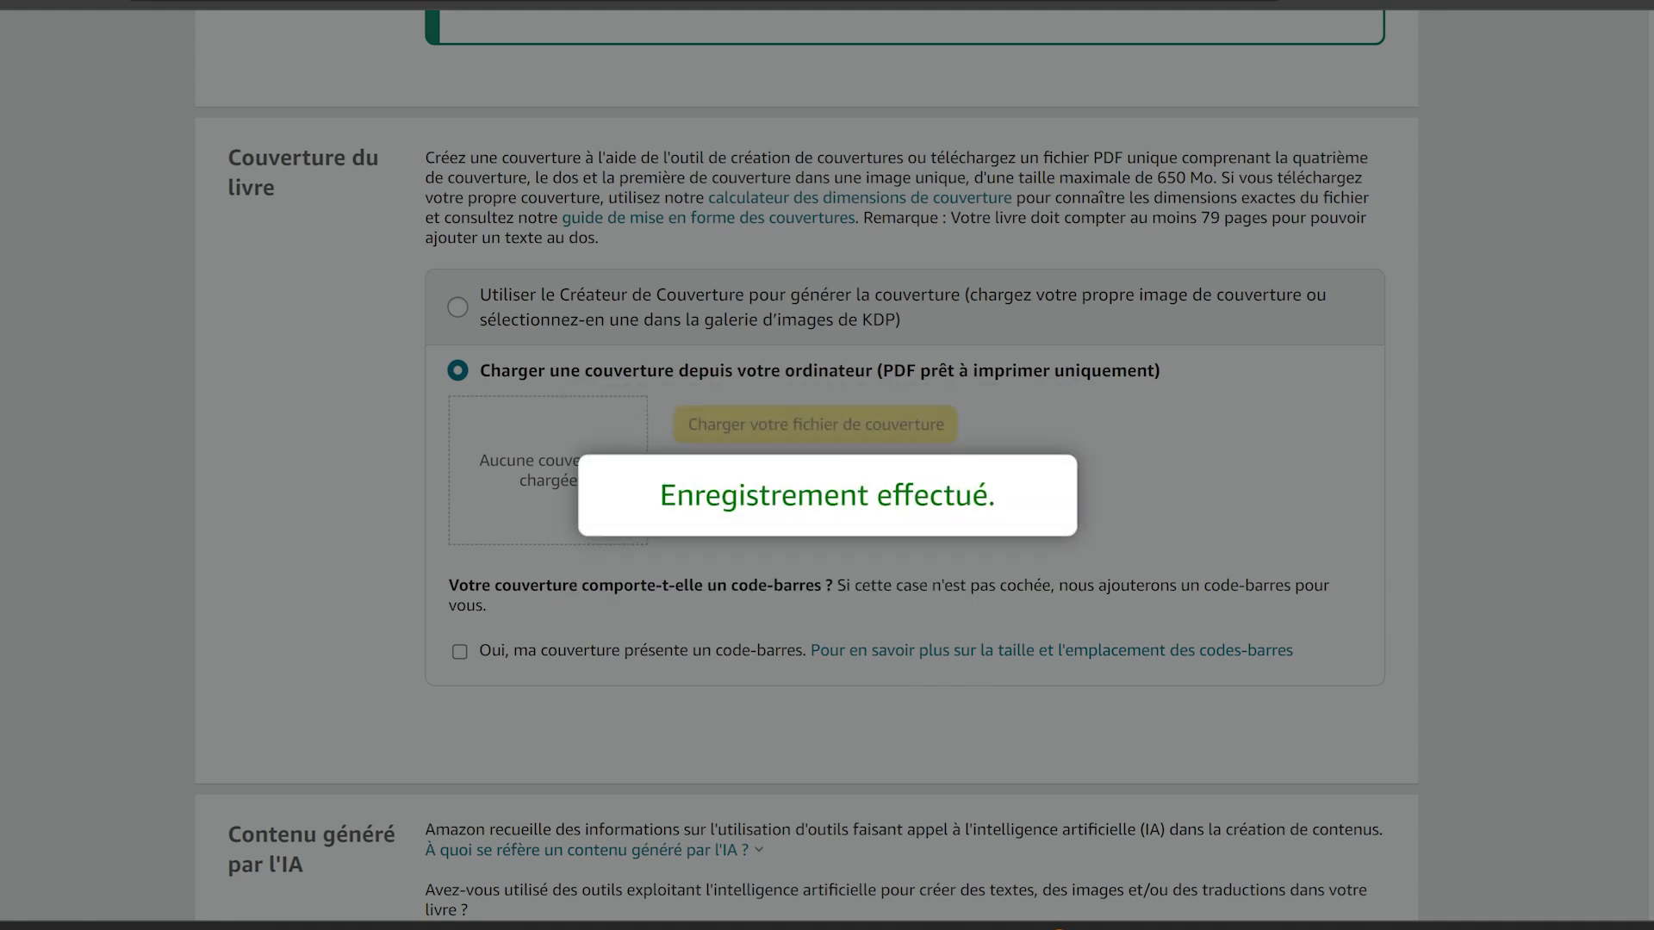
- Check the full cover and the thumbnail view in Print Previewer, and approve the book's proof
scroll(1461, 520, "down", 5)
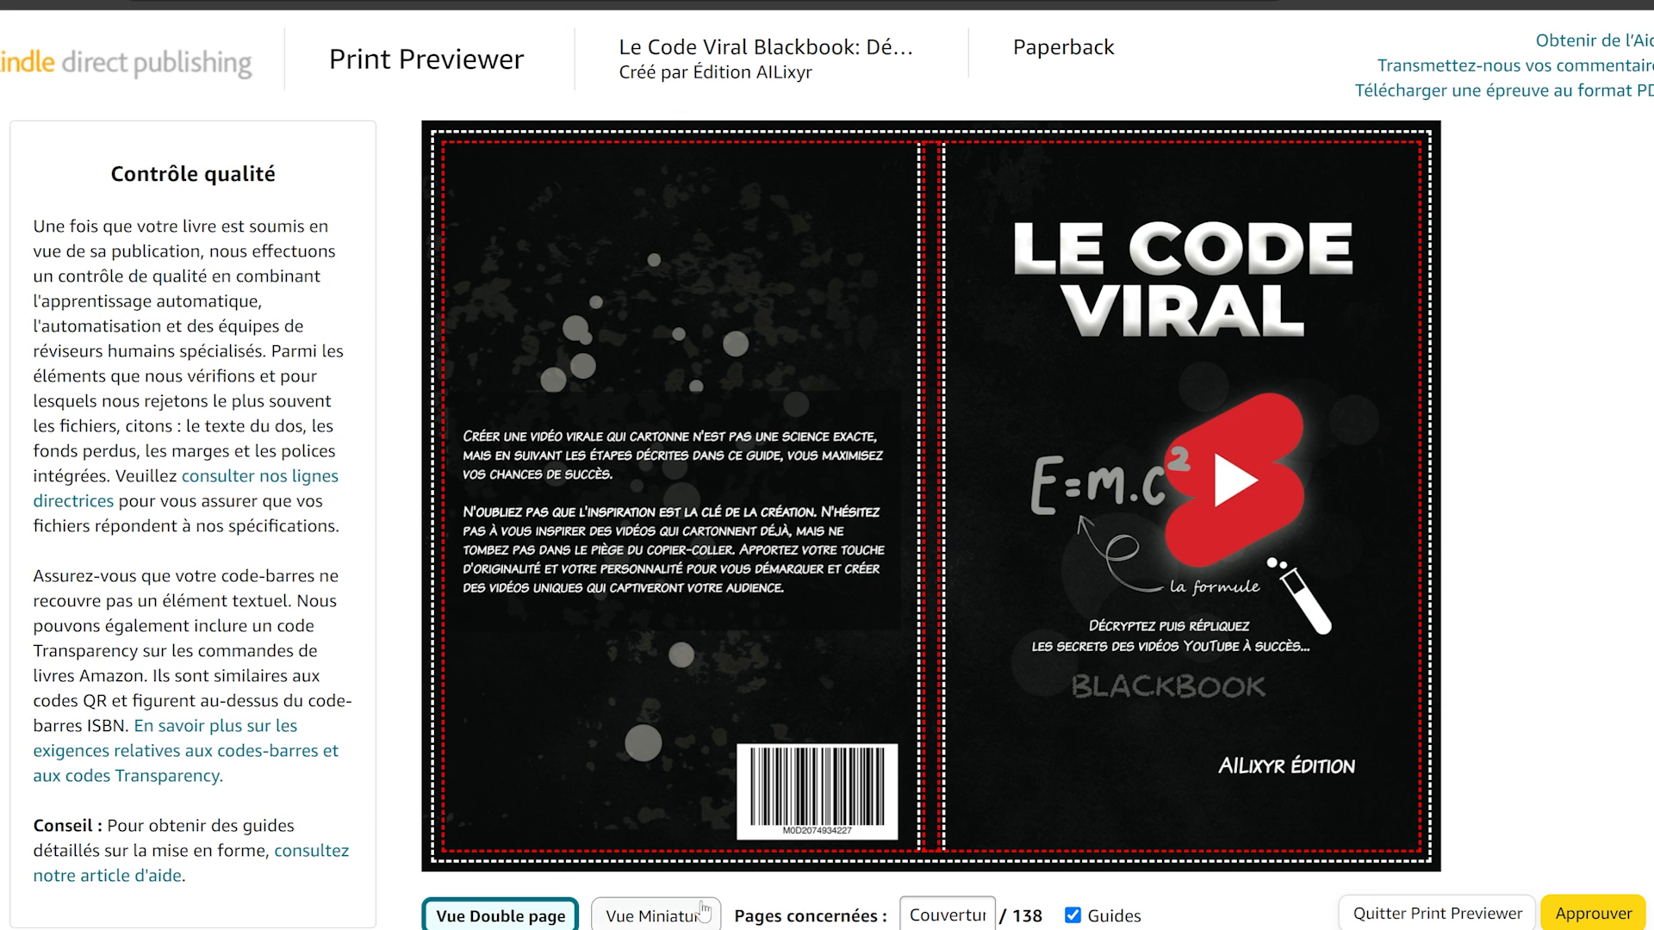
left_click(669, 918)
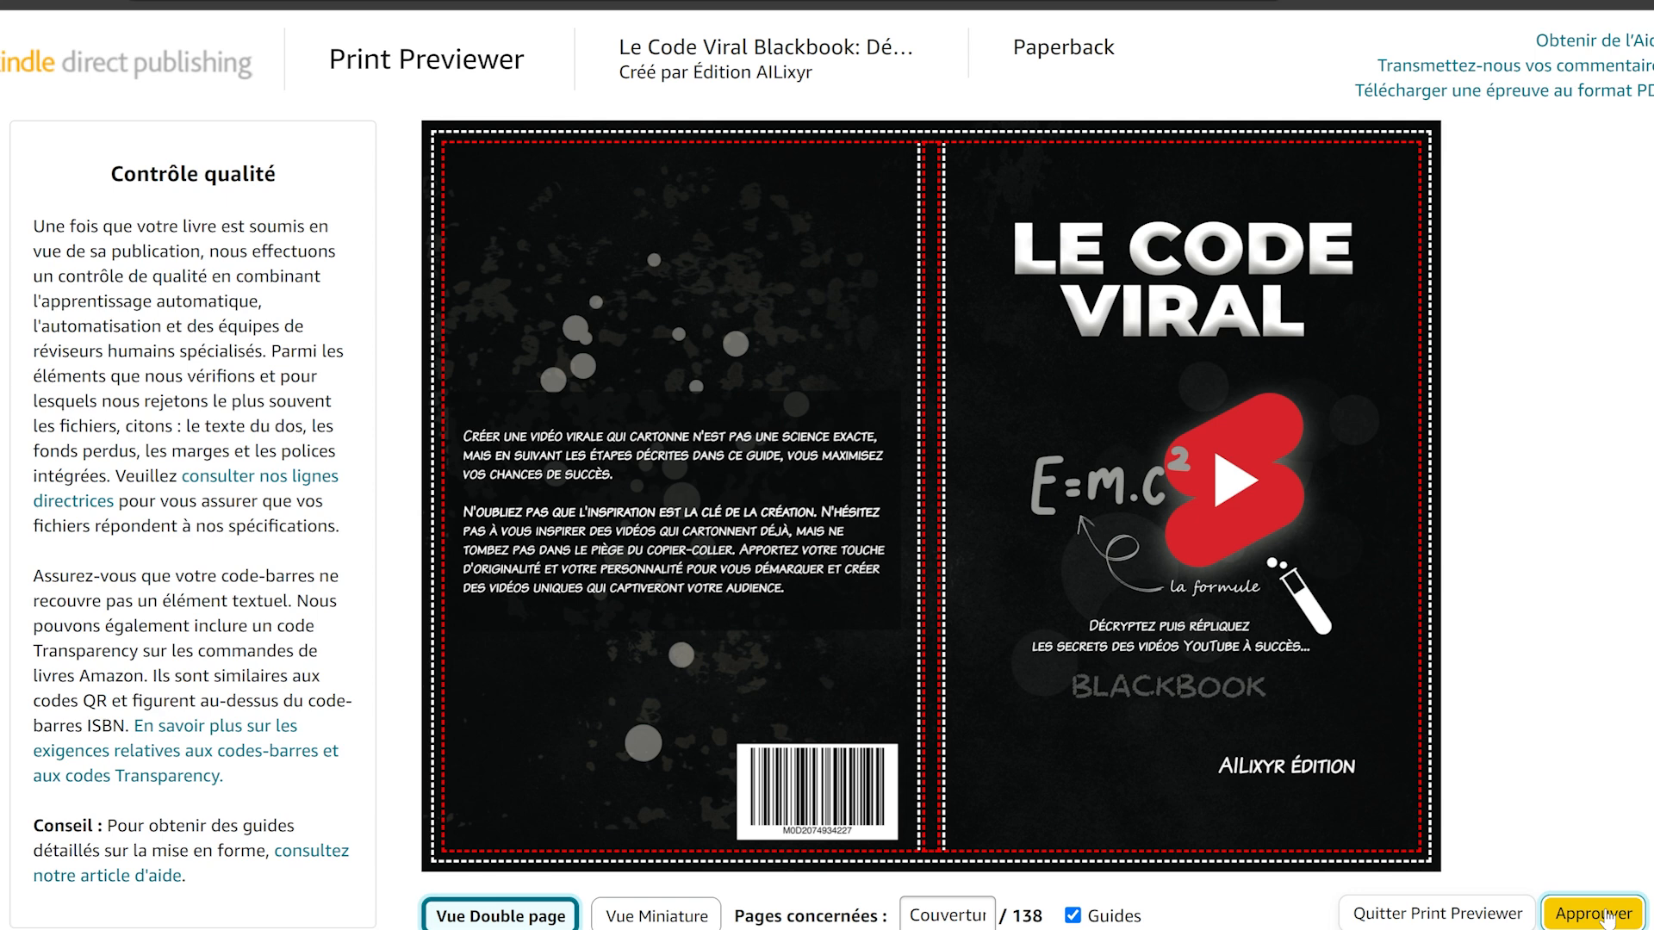
left_click(1593, 913)
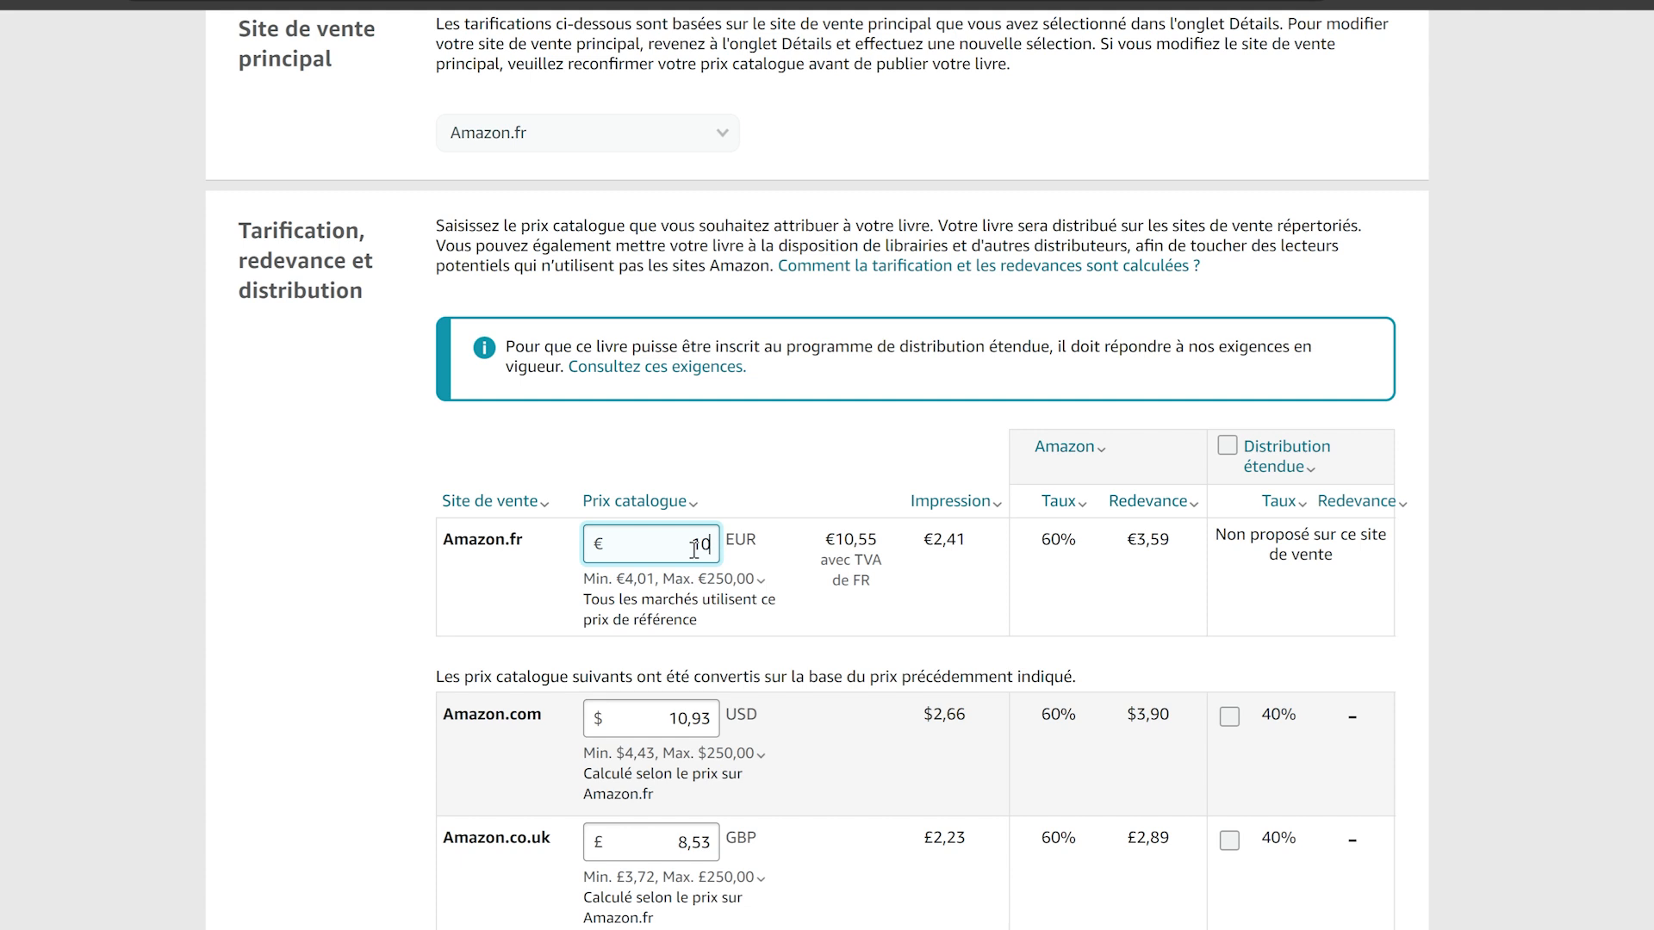
- Publish the paperback with an Amazon.fr list price of 10 EUR
left_click(1305, 720)
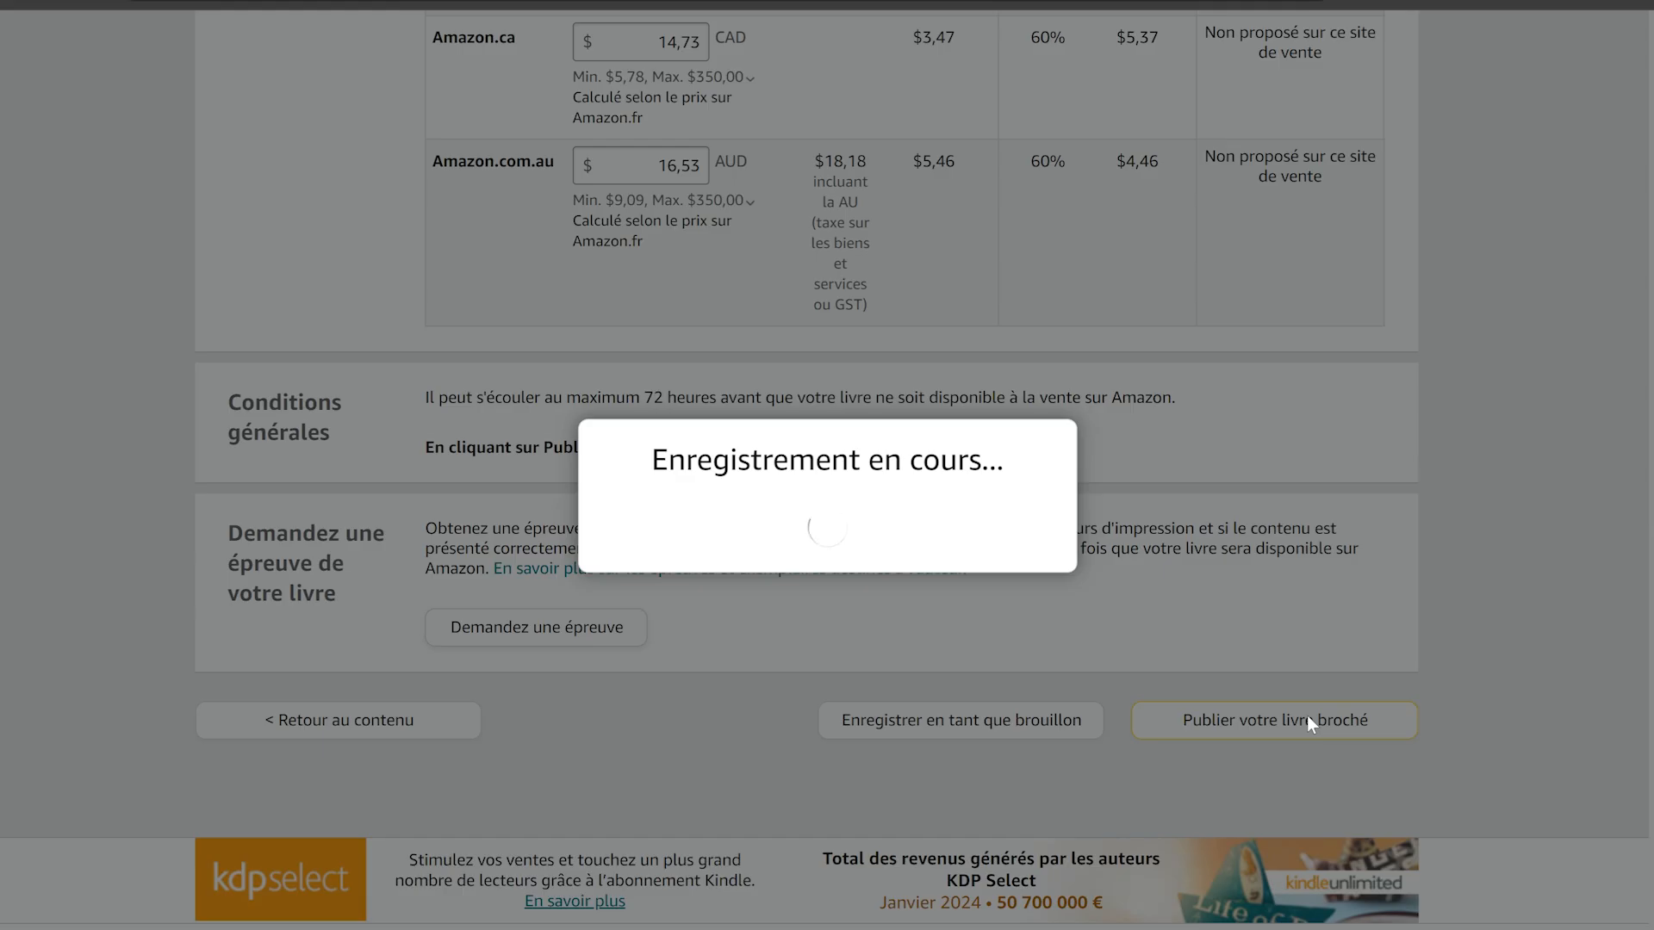